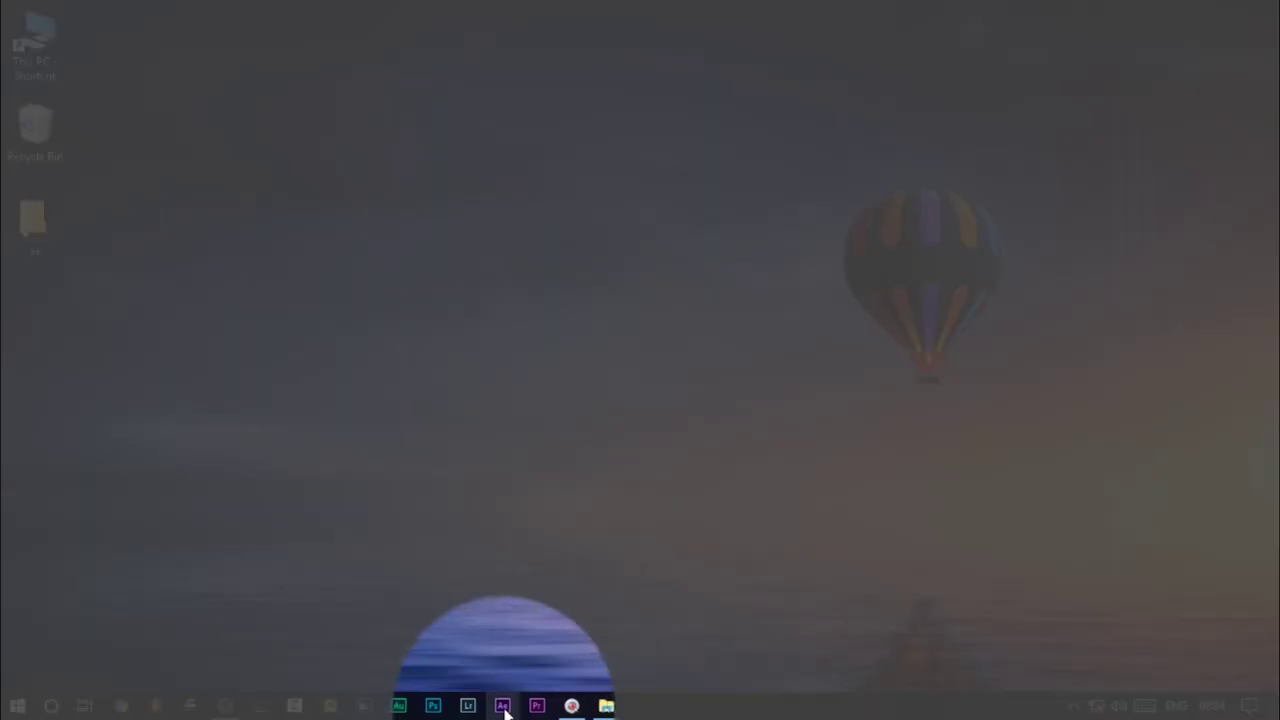
Launch After Effects from the Windows taskbar and wait for the Home screen with recent projects.
left_click(503, 706)
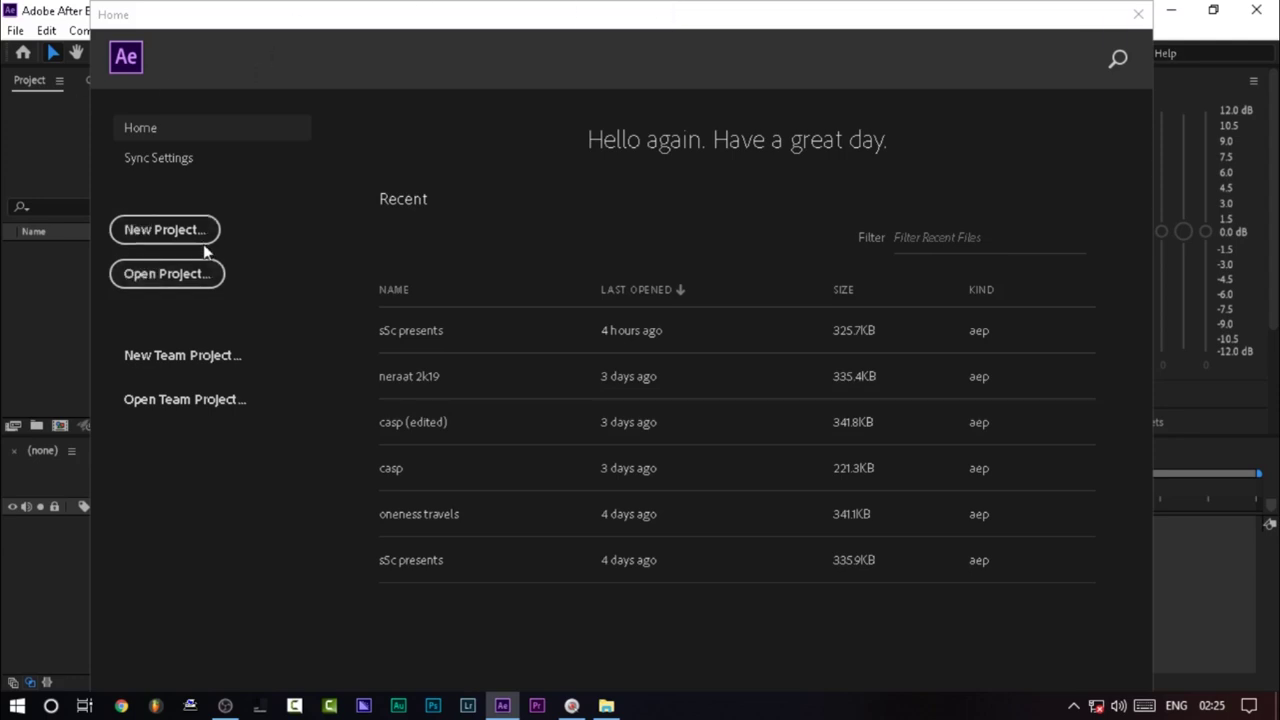
Close the Home screen and collapse the Audio meters into the stacked panel list.
left_click(1137, 14)
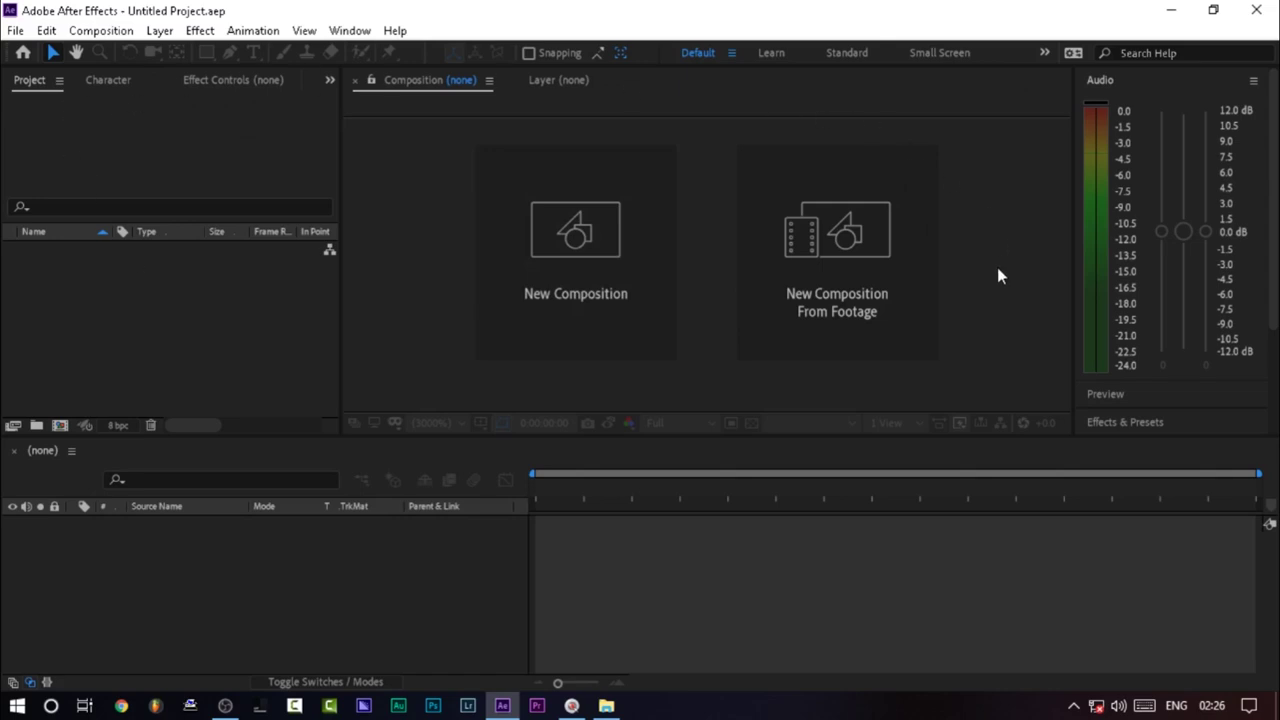
left_click(1135, 80)
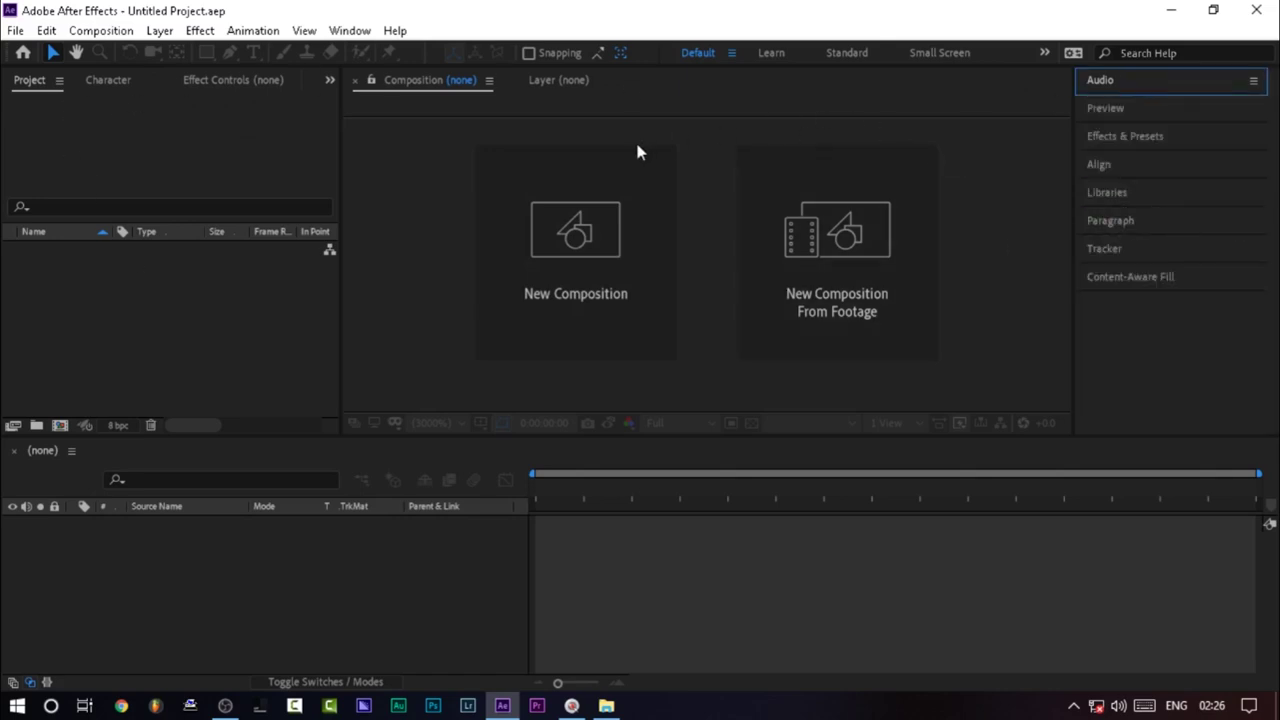
left_click(245, 146)
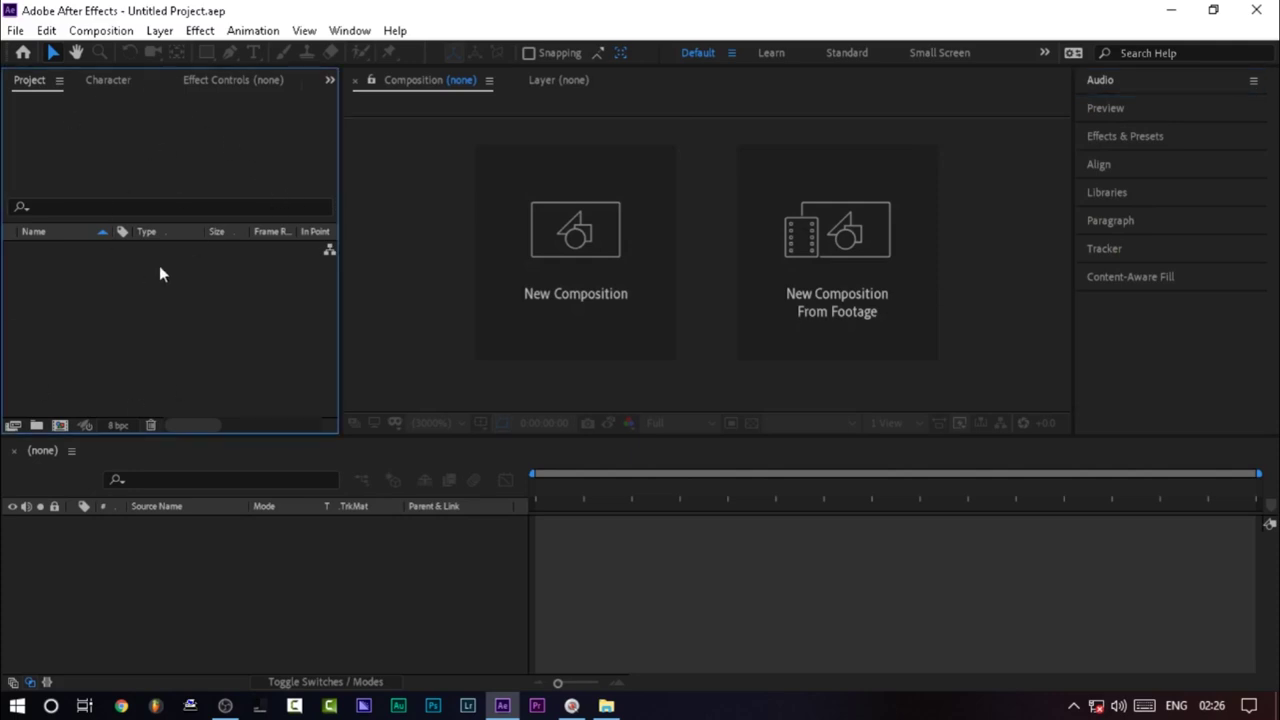
Switch the left panel between Project, Effect Controls and Character, repositioning the Character panel.
left_click(226, 82)
left_click(14, 82)
left_click(211, 81)
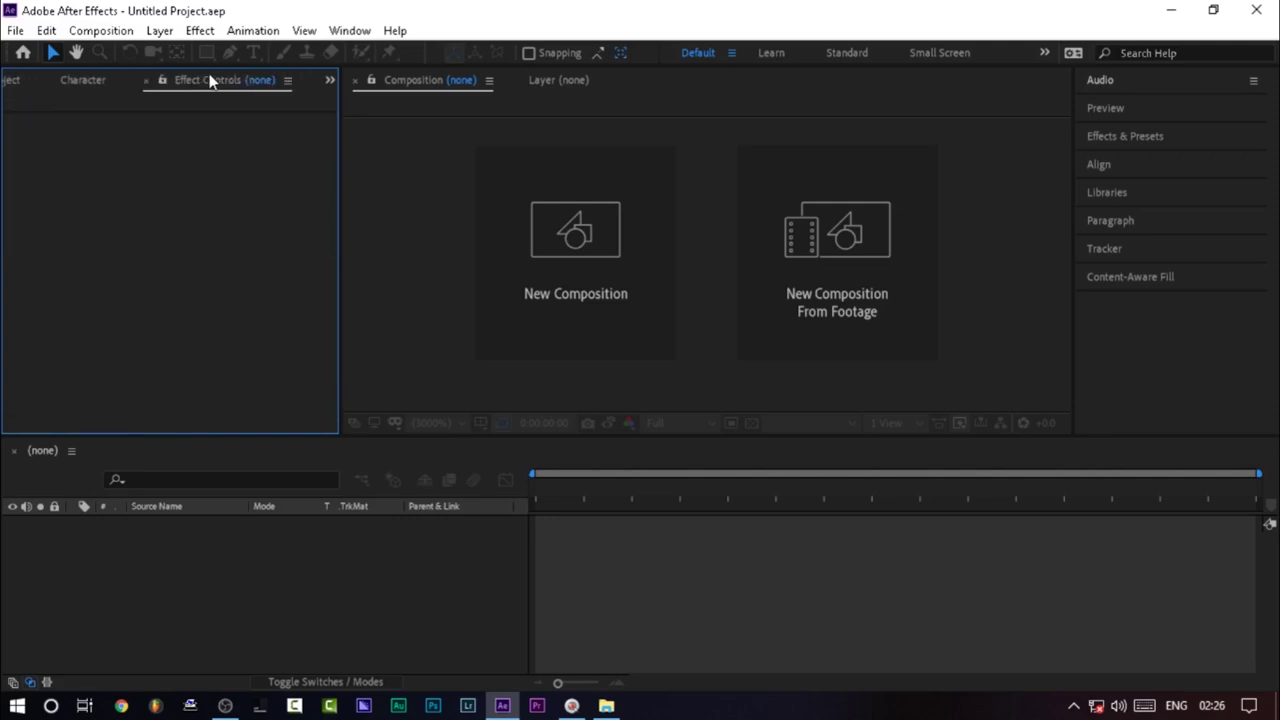
left_click(14, 82)
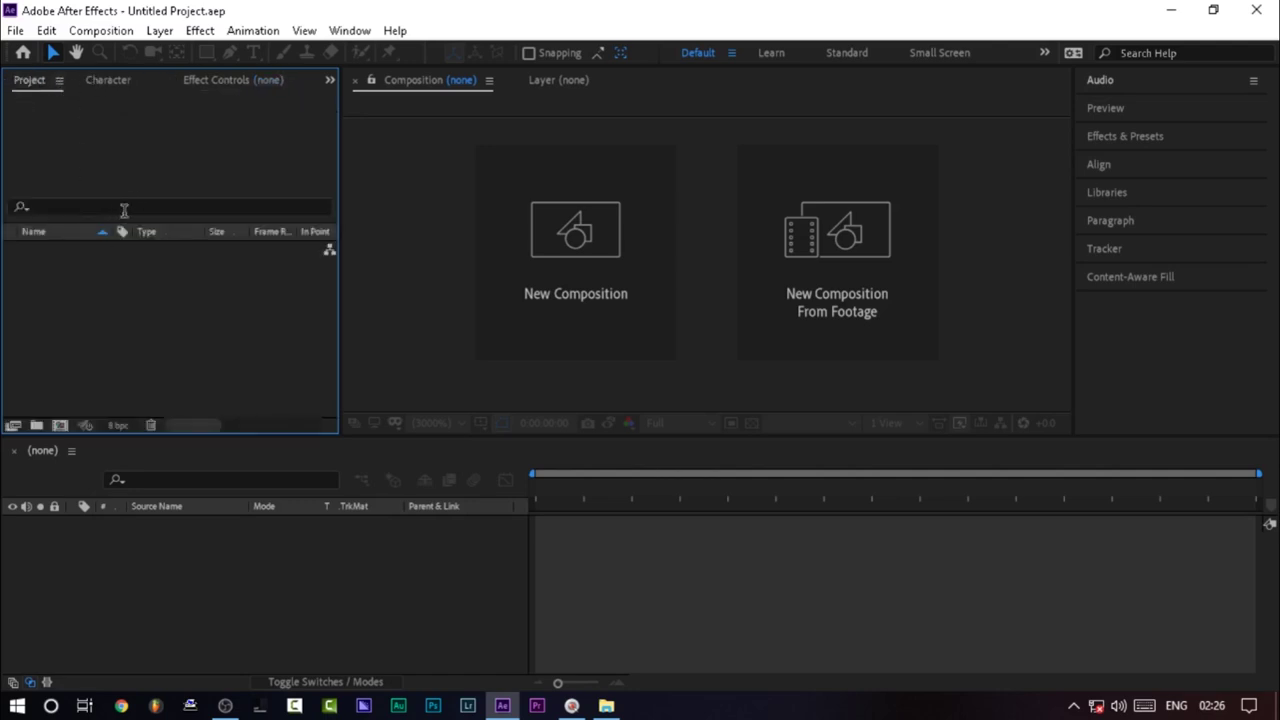
left_click(118, 81)
left_click_drag(104, 80, 172, 82)
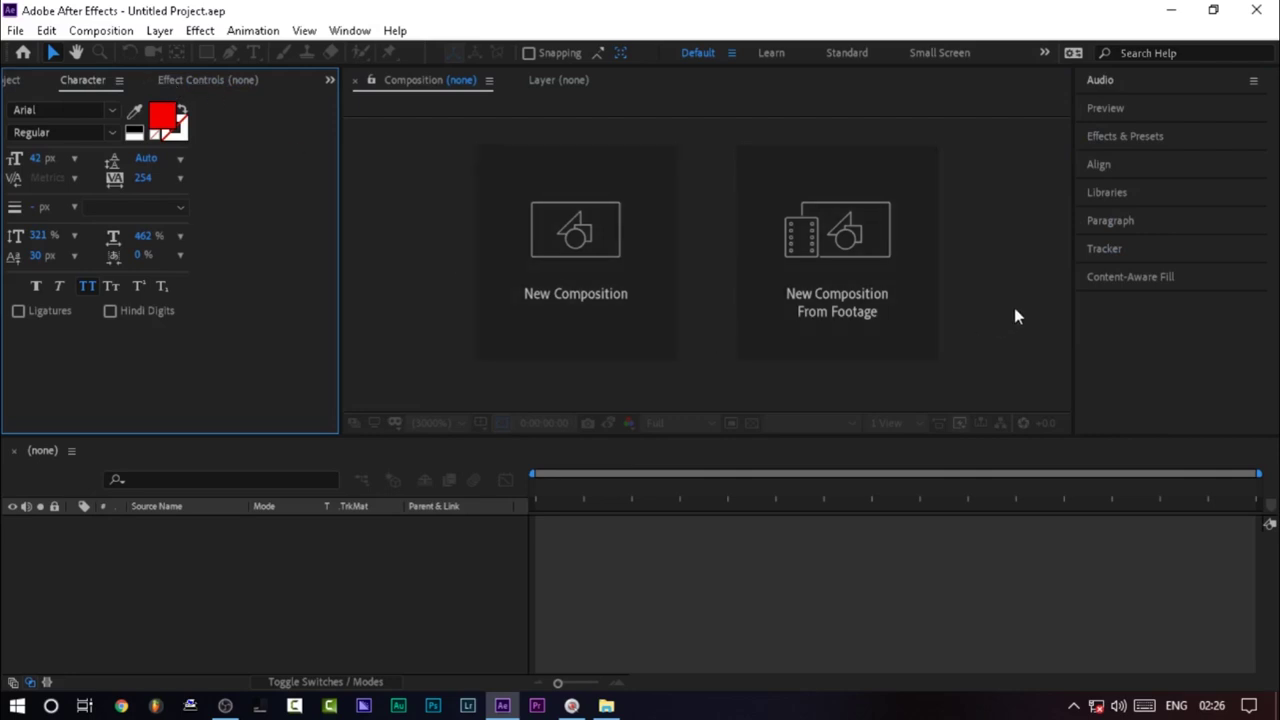
Activate the composition viewer and timeline, then return the left panel to Project.
left_click(1005, 310)
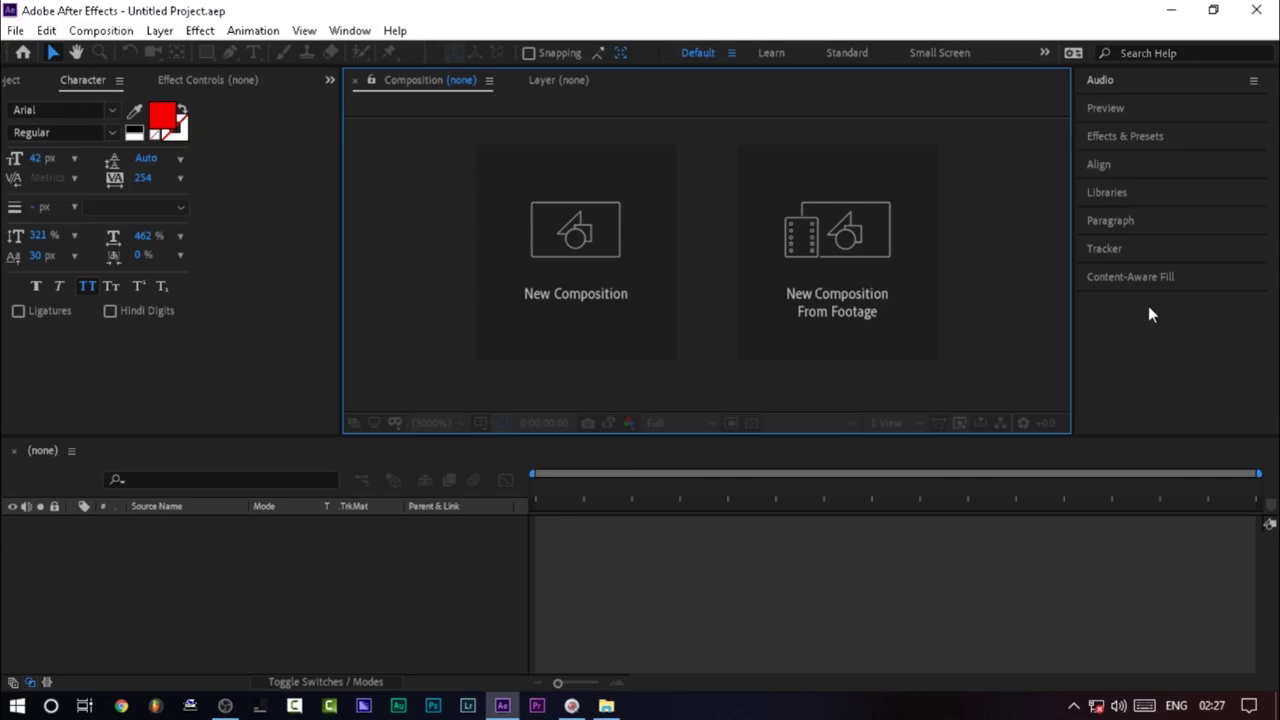
left_click(987, 516)
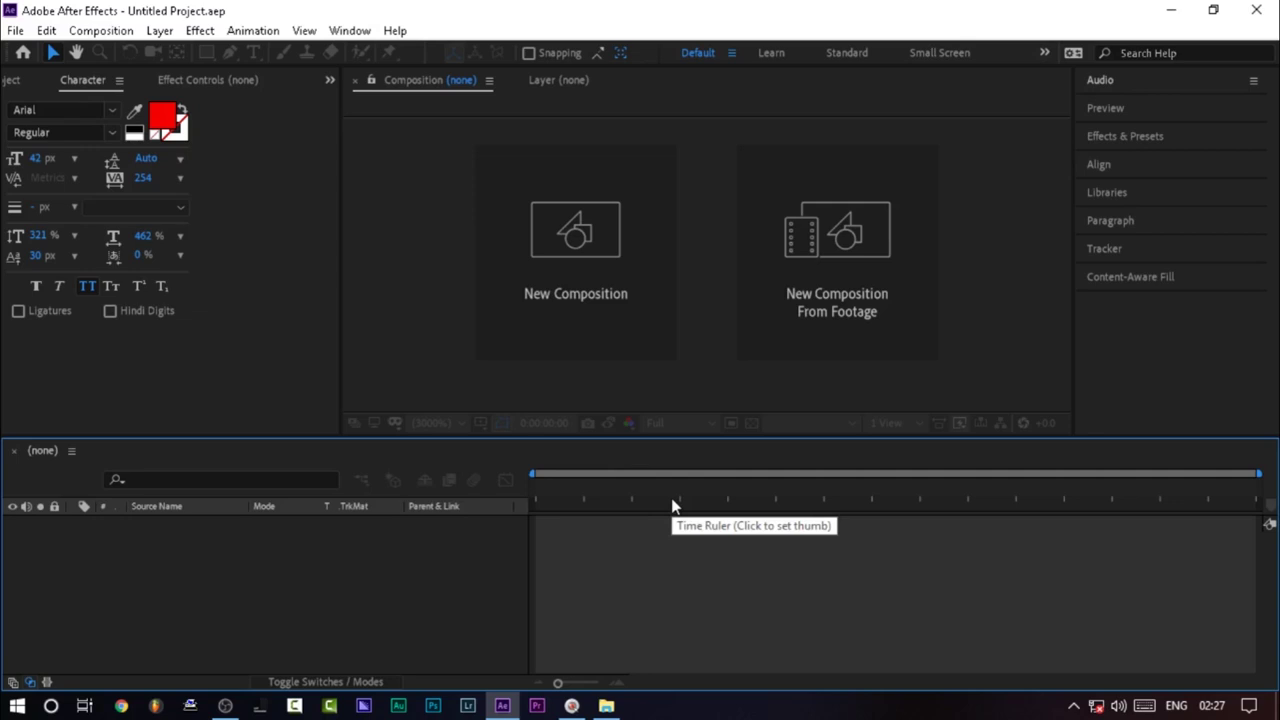
left_click(208, 80)
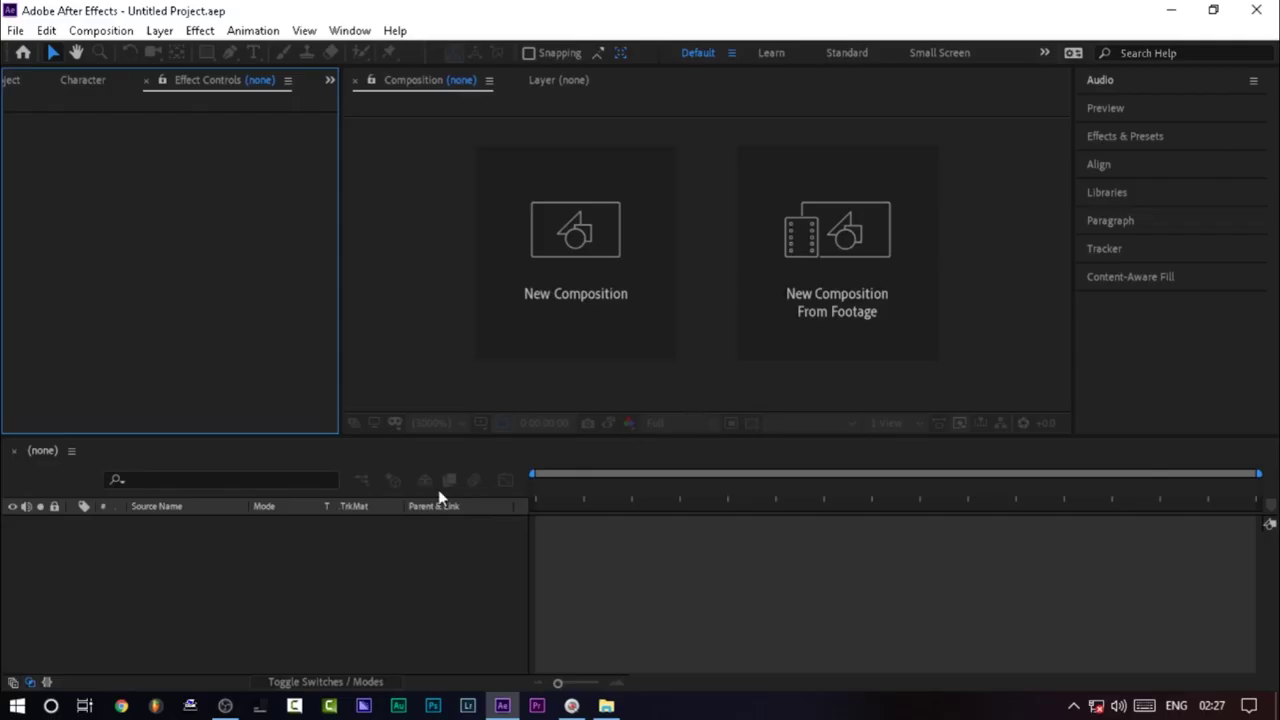
left_click(29, 89)
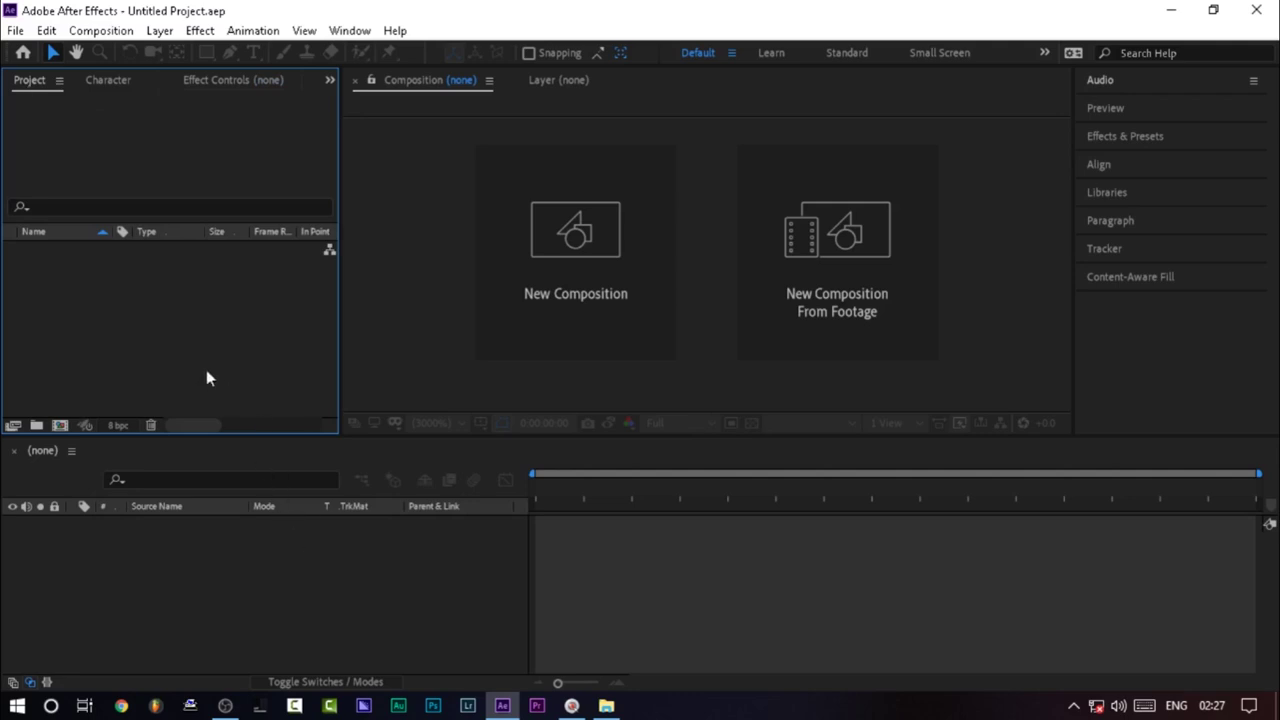
Browse the File menu and Project panel import options, then dismiss them without importing.
left_click(15, 30)
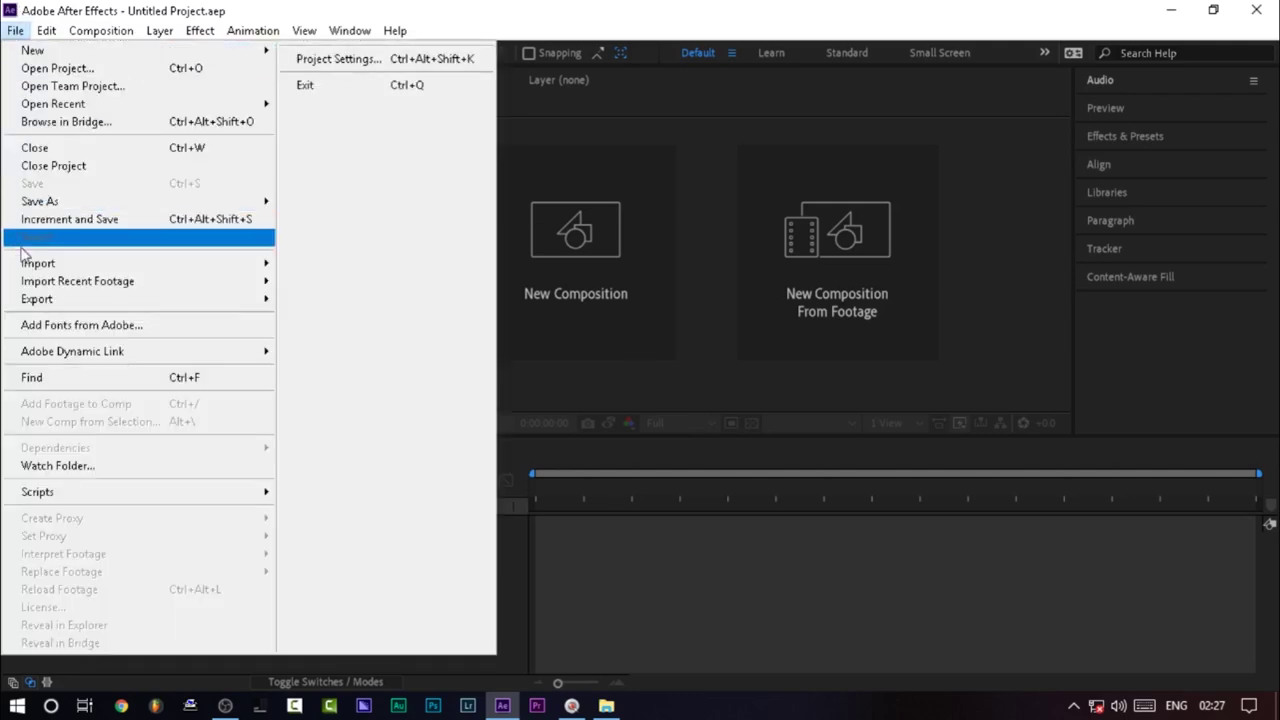
mouse_move(46, 265)
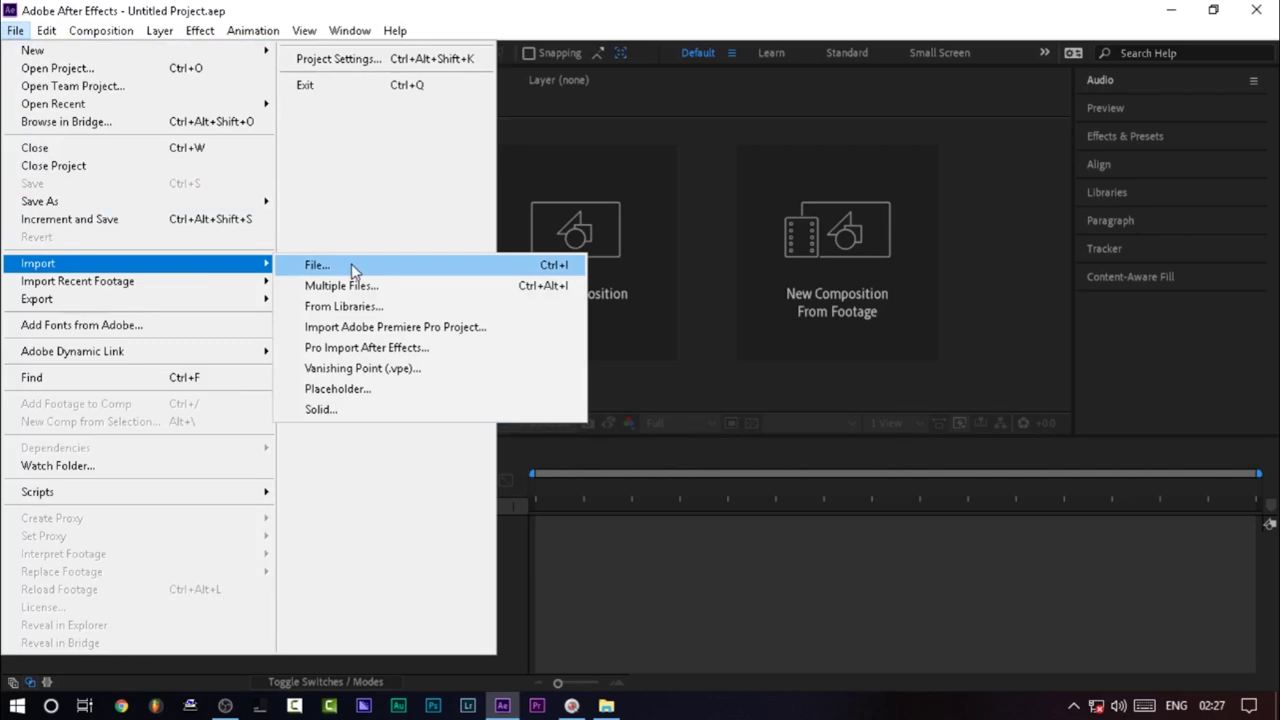
left_click(569, 572)
right_click(165, 291)
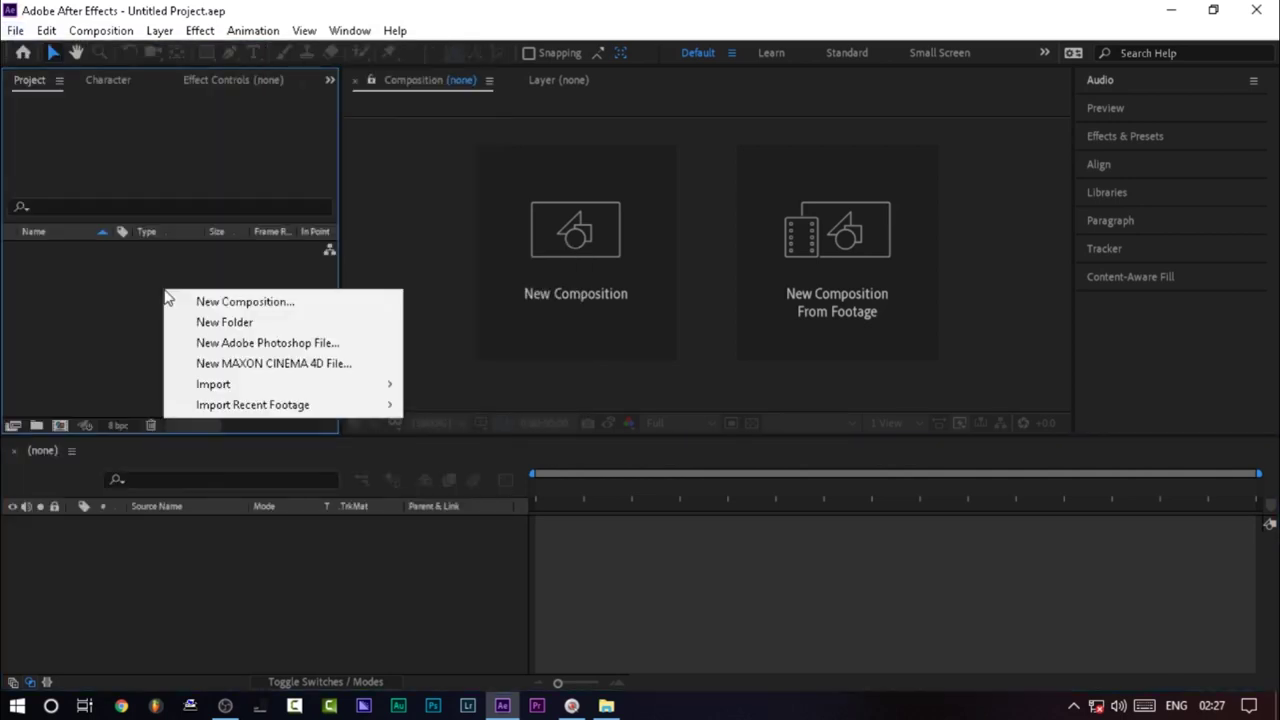
mouse_move(210, 387)
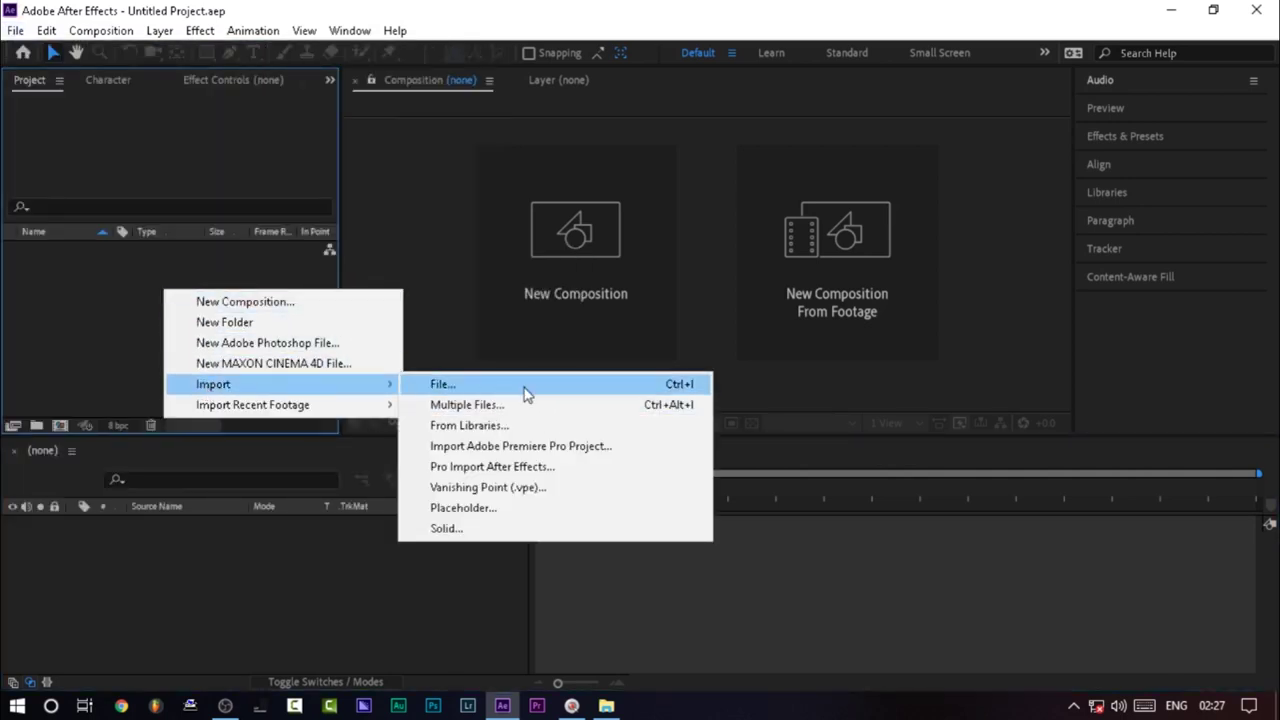
left_click(69, 300)
Drag both MP4 clips from the desktop ae folder into Project and build a composition from the first.
left_click(1171, 10)
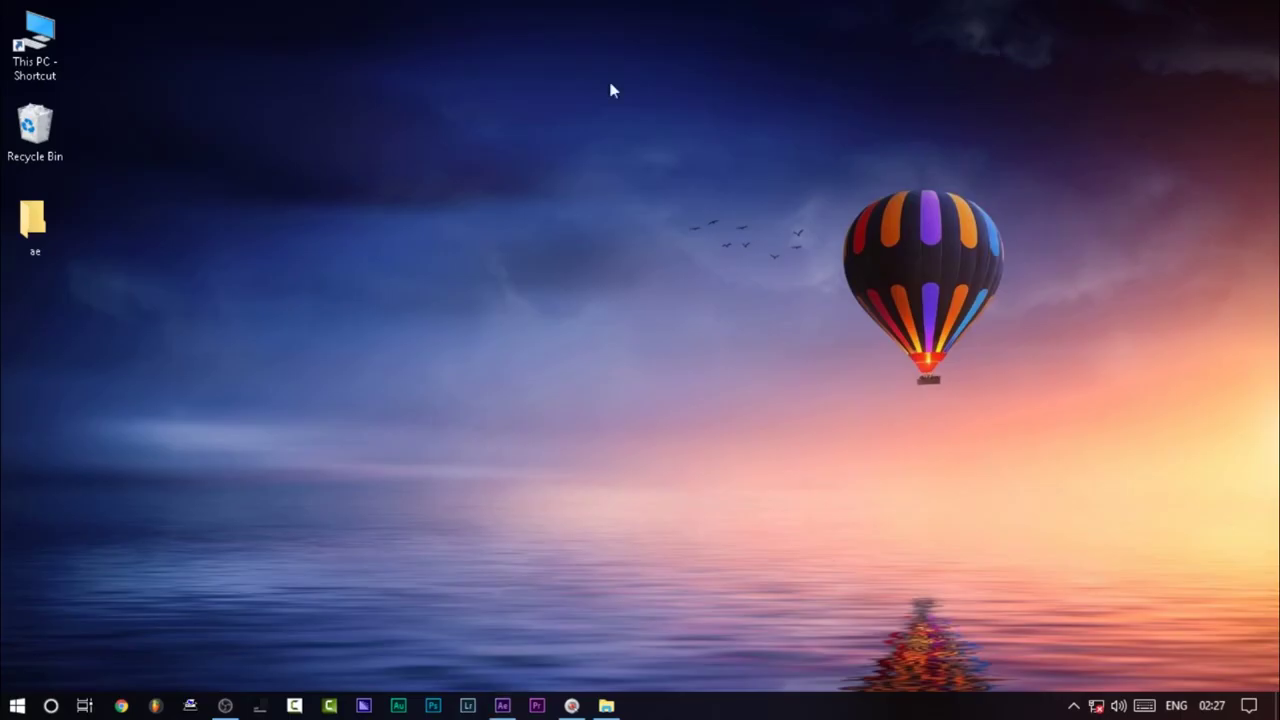
double_click(33, 222)
left_click_drag(563, 278, 349, 148)
left_click_drag(453, 150, 228, 365)
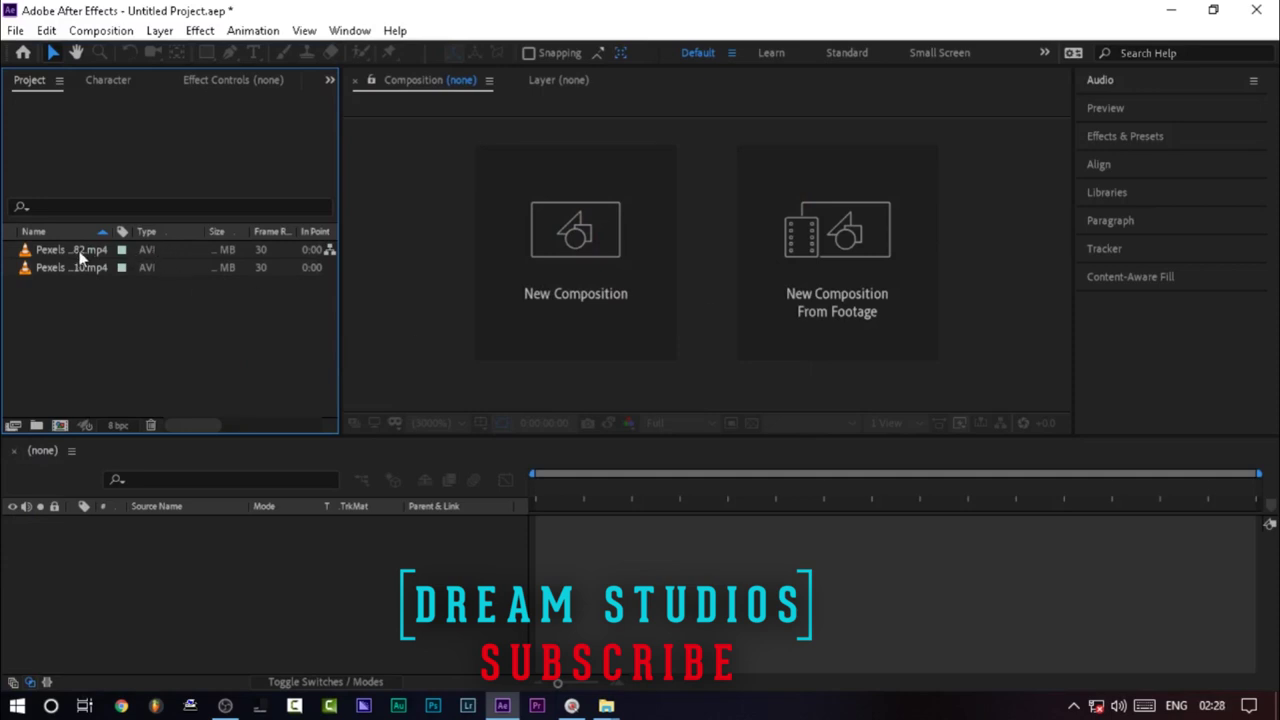
left_click_drag(80, 250, 142, 541)
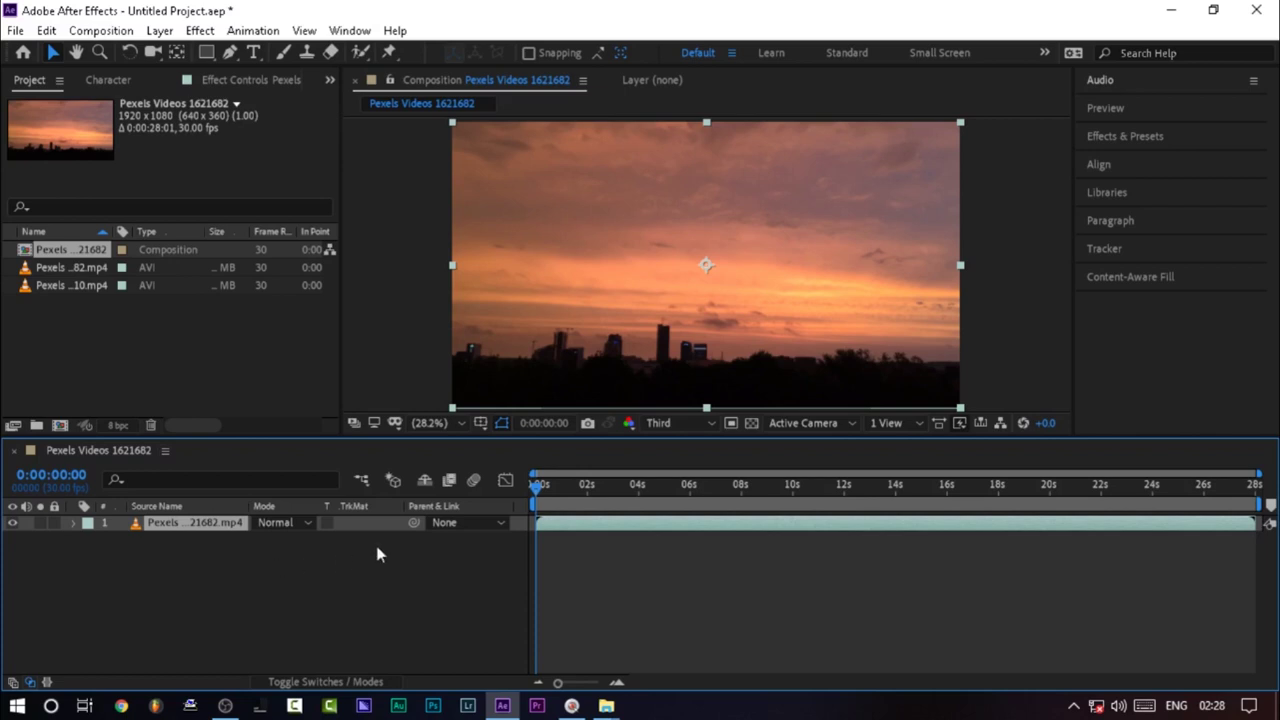
Review the new composition's settings unchanged, then select all three project items and delete them.
right_click(160, 249)
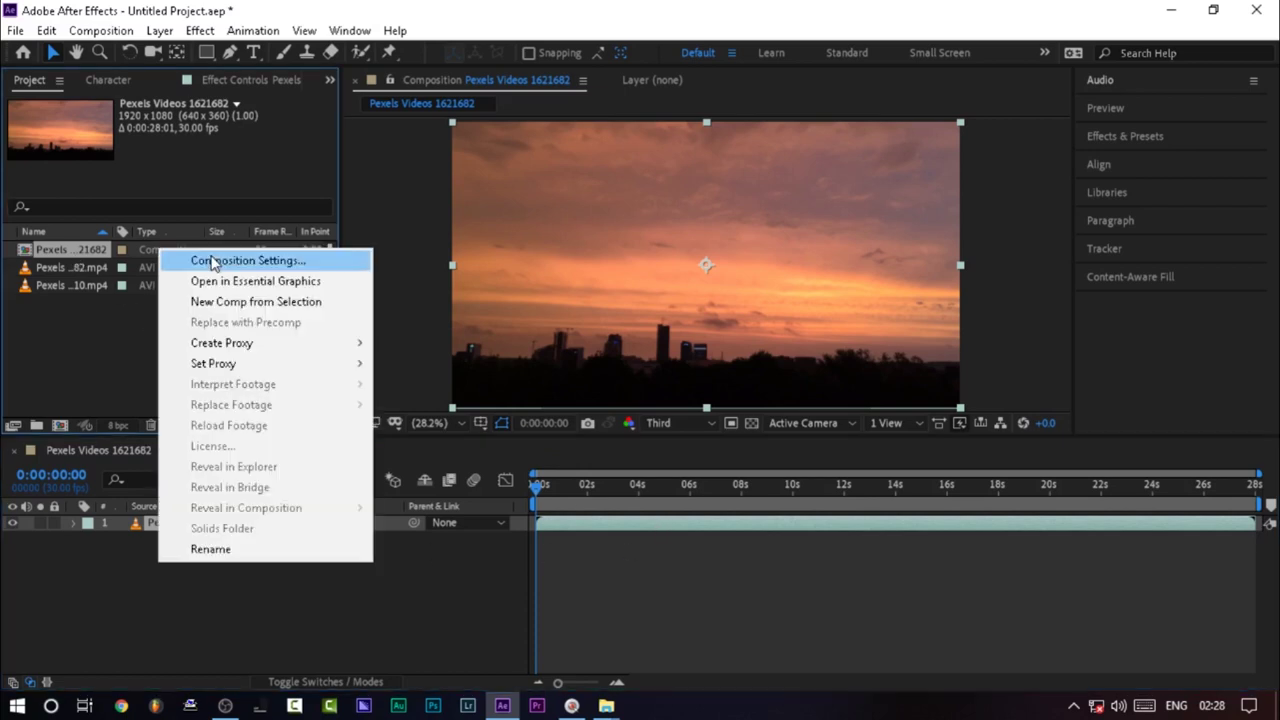
left_click(205, 259)
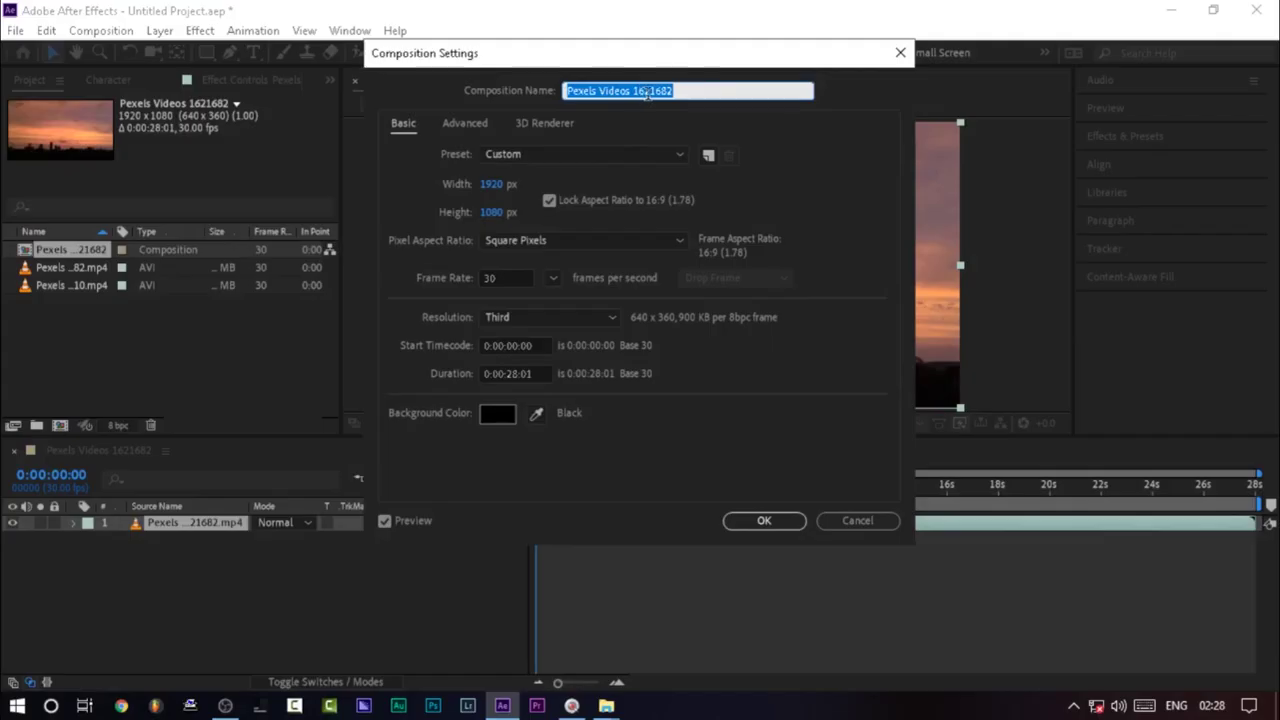
left_click(861, 520)
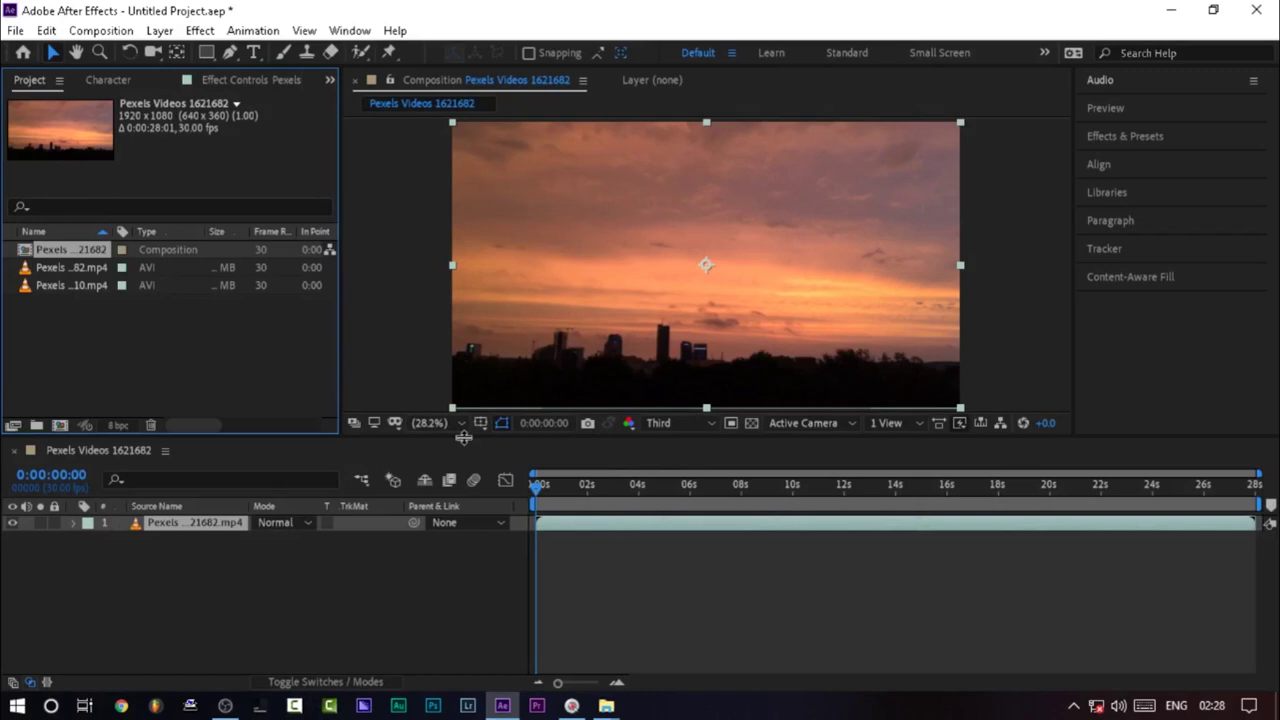
left_click_drag(183, 338, 72, 260)
key("Delete")
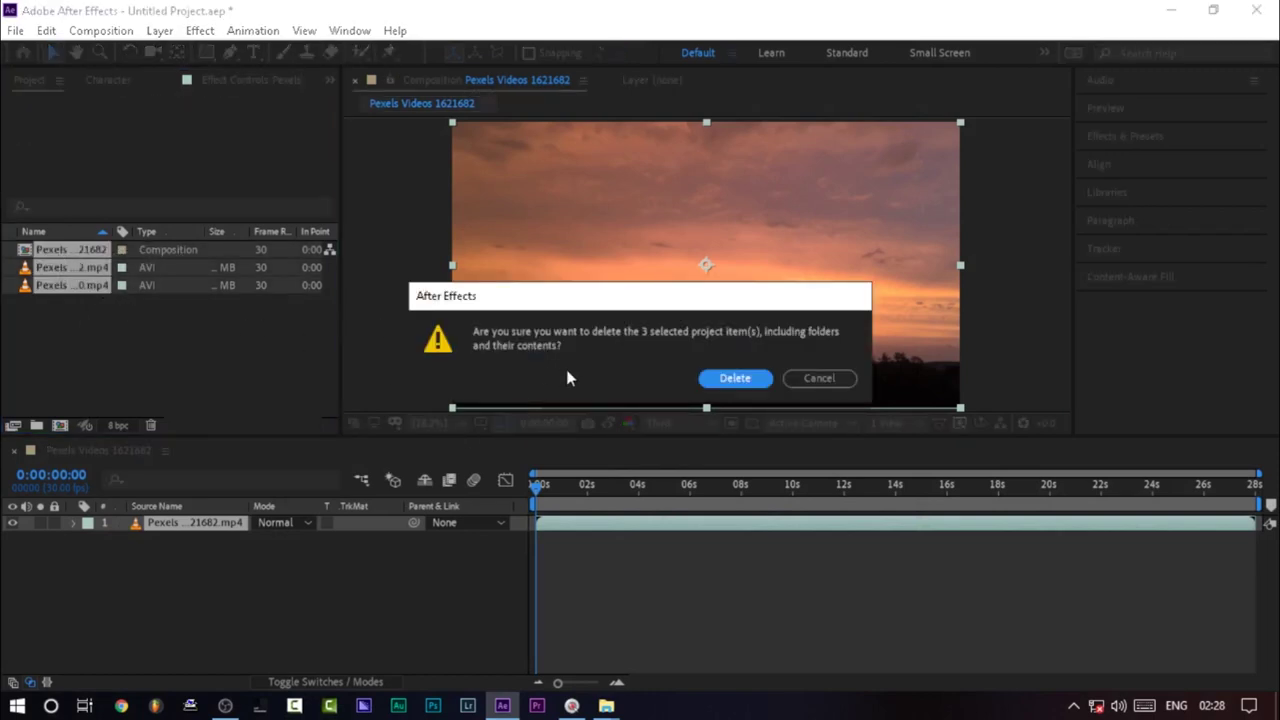
Confirm clearing the project, then create a 1920x1080, 30 fps, 10-second composition named 'tutorial'.
left_click(724, 380)
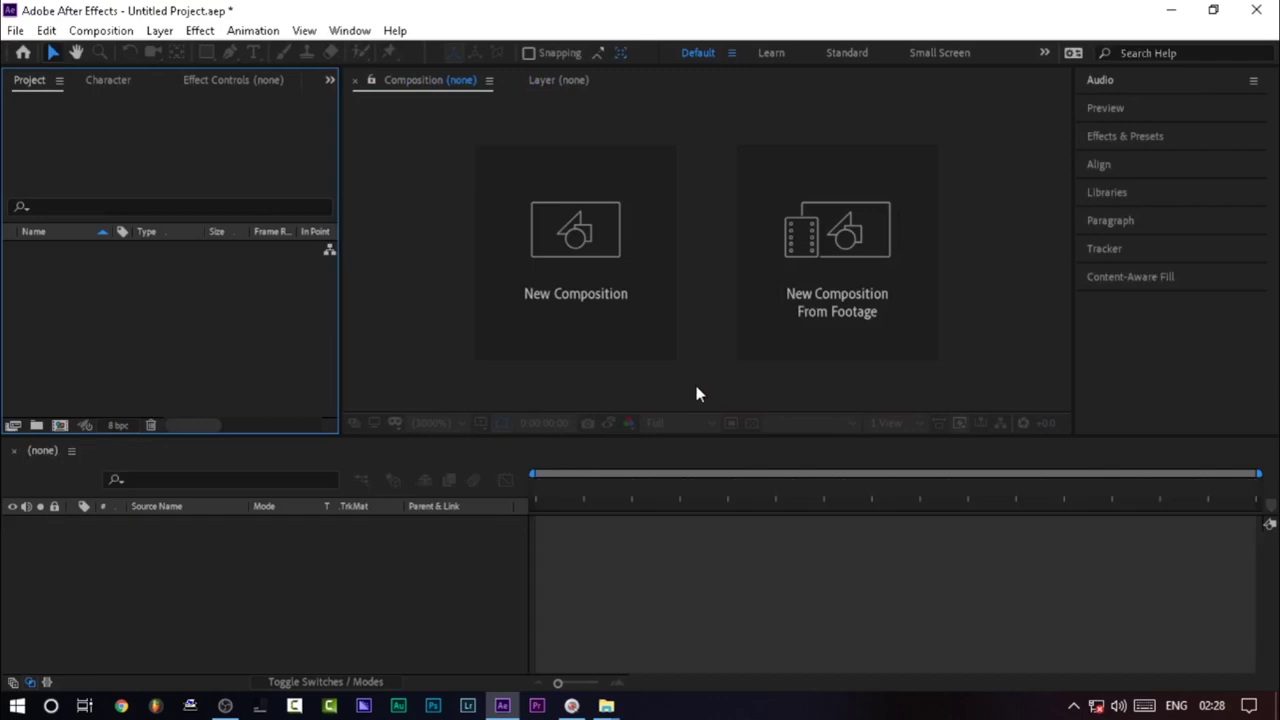
left_click(576, 290)
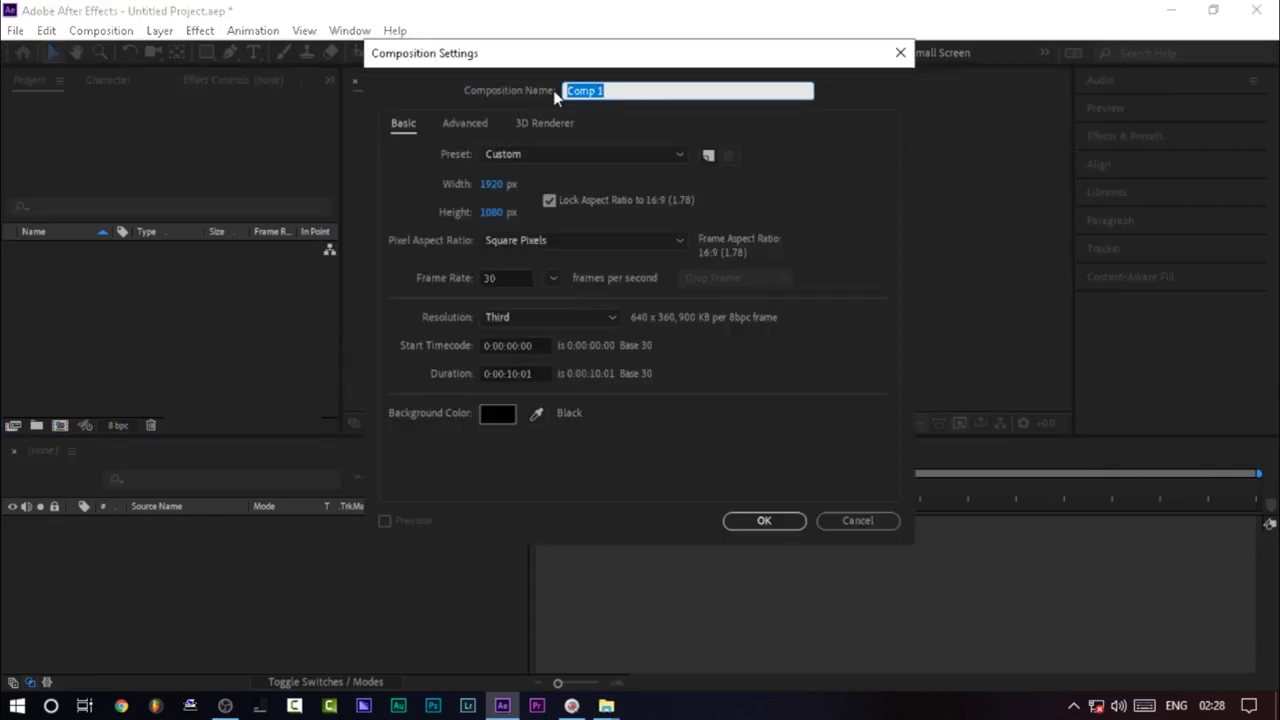
type("tutorial")
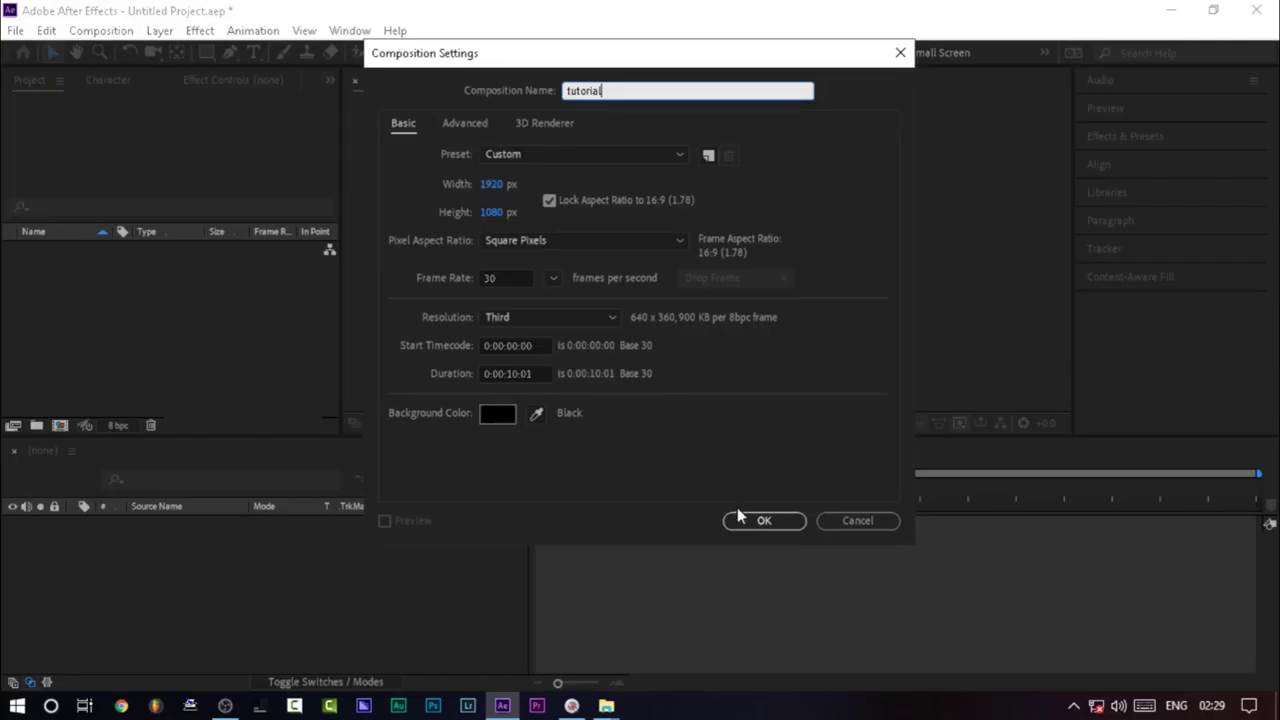
left_click(740, 516)
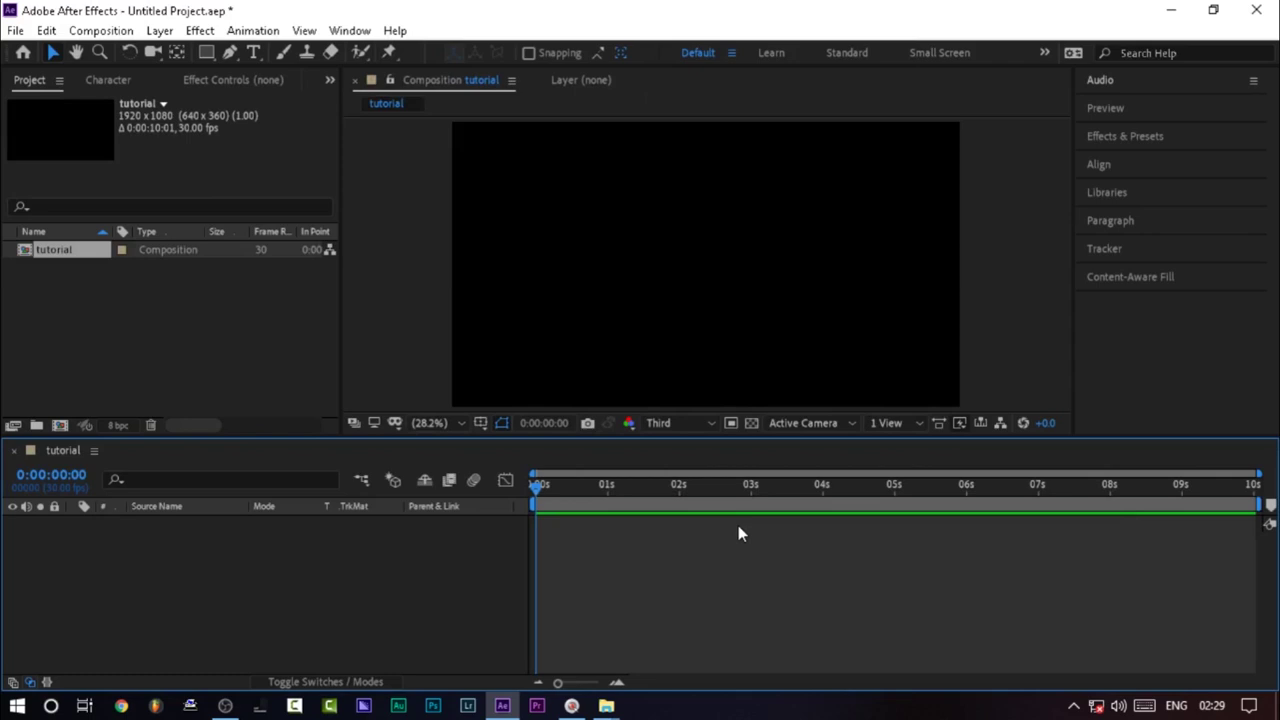
left_click(186, 332)
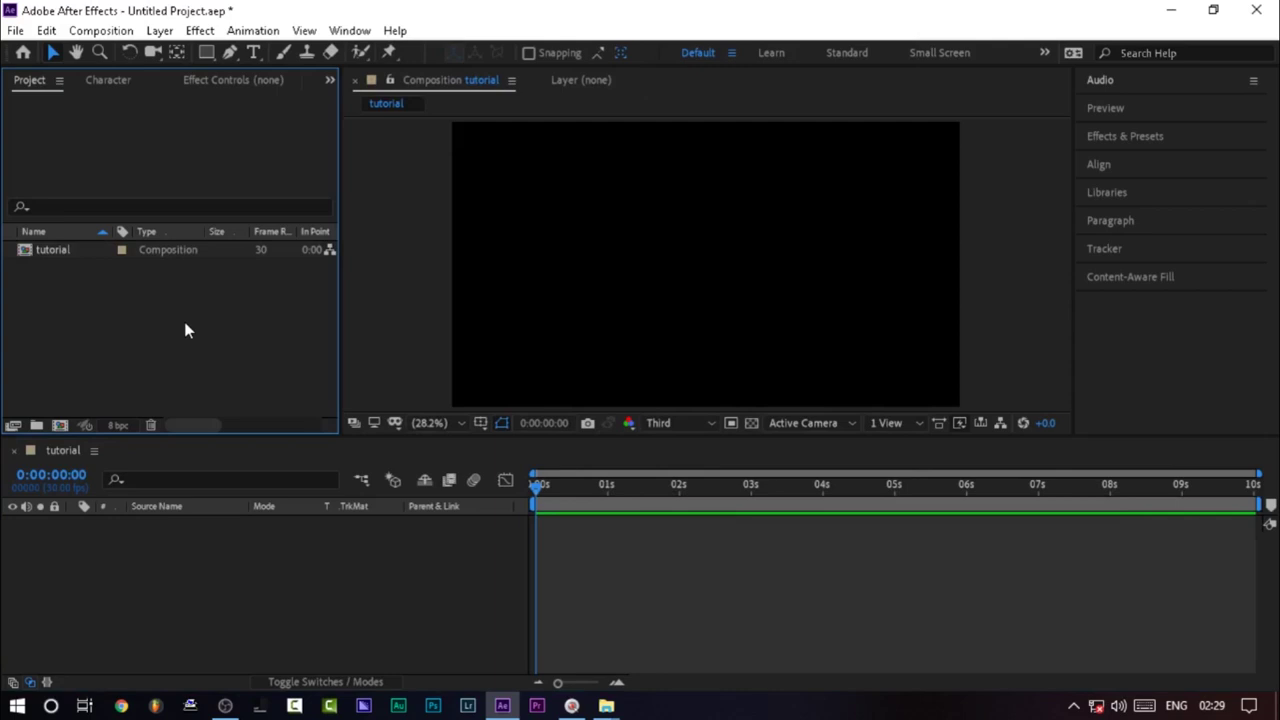
Re-import both Pexels sunset clips from the ae folder and stack them as layers 1 and 2 in tutorial.
mouse_move(606, 705)
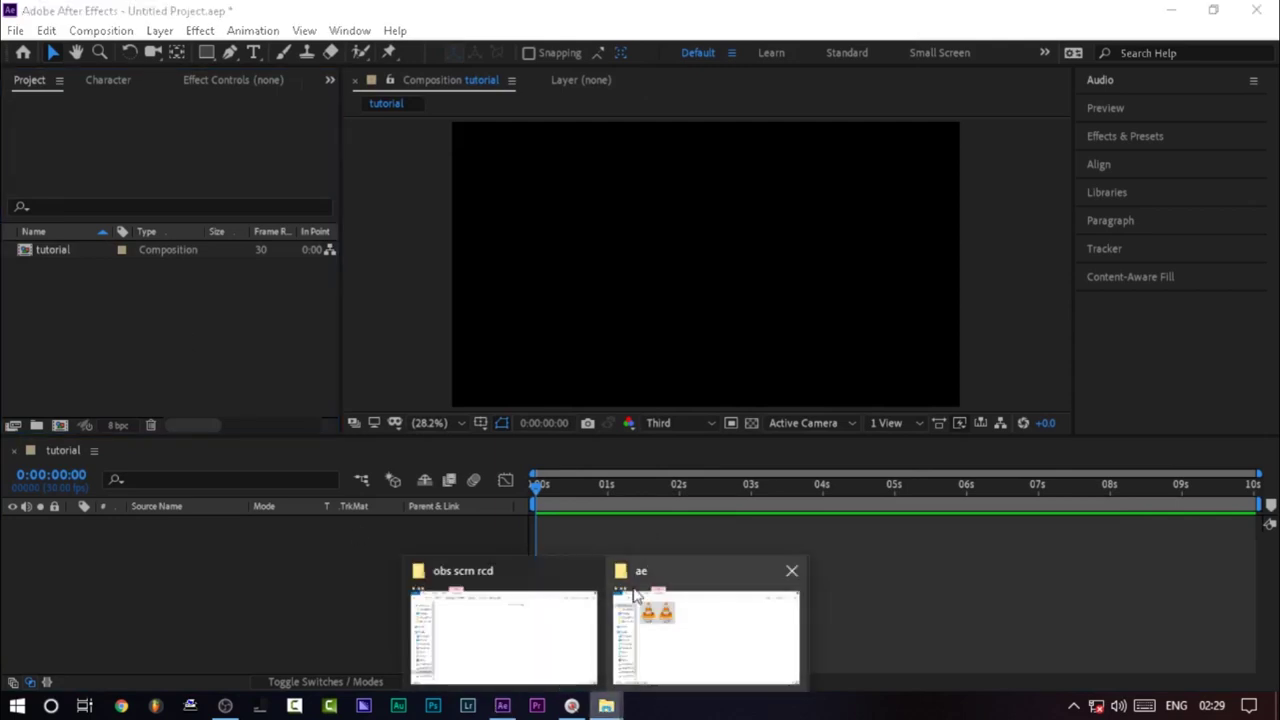
left_click(680, 643)
left_click_drag(458, 192, 110, 320)
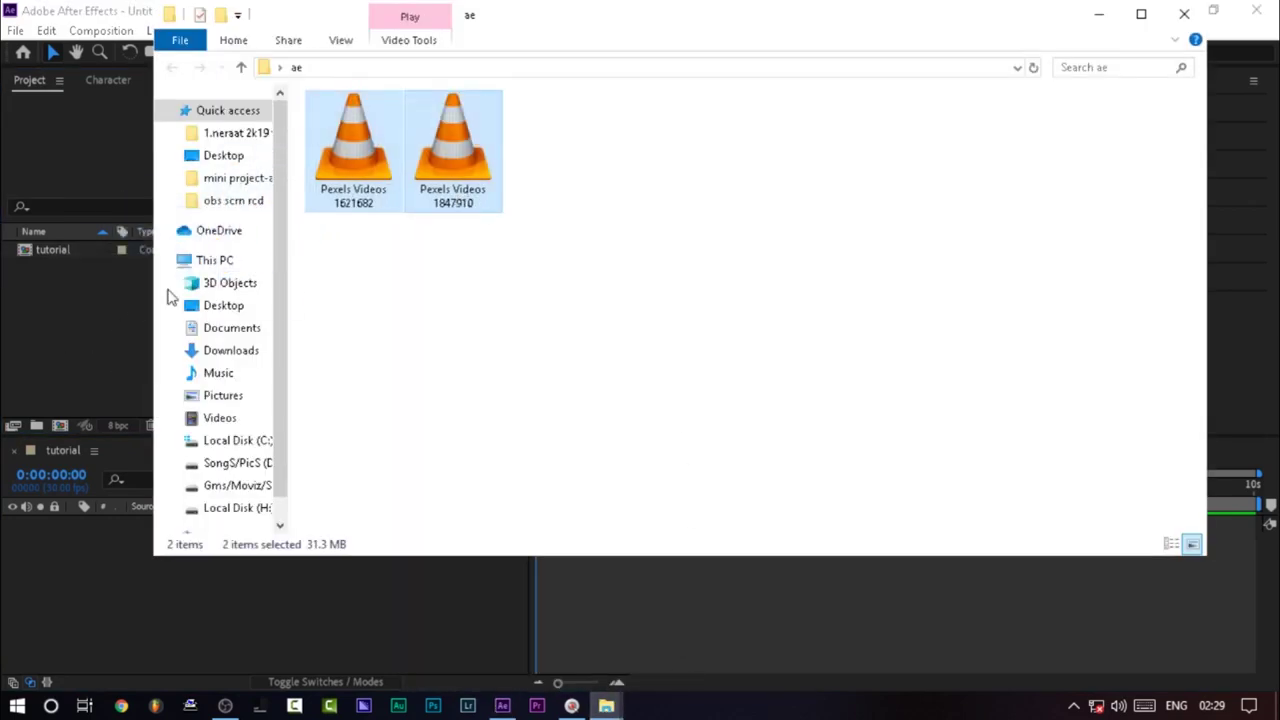
left_click(1098, 14)
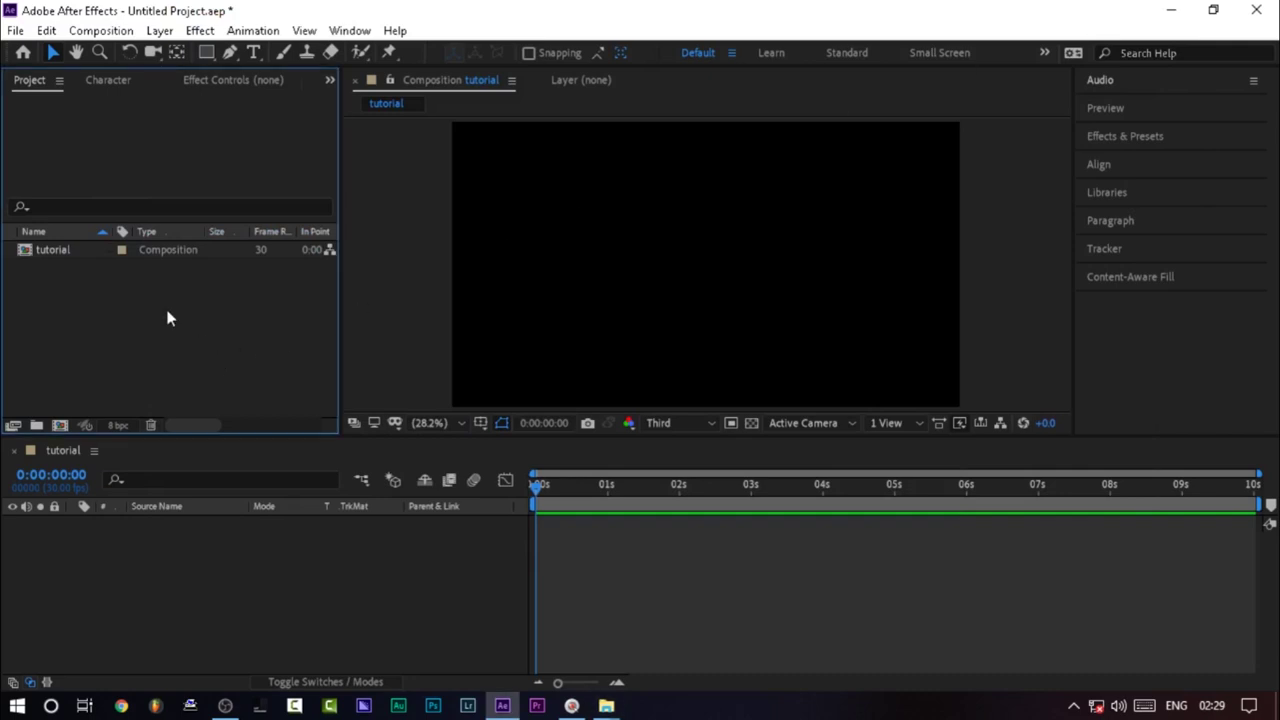
left_click(204, 376)
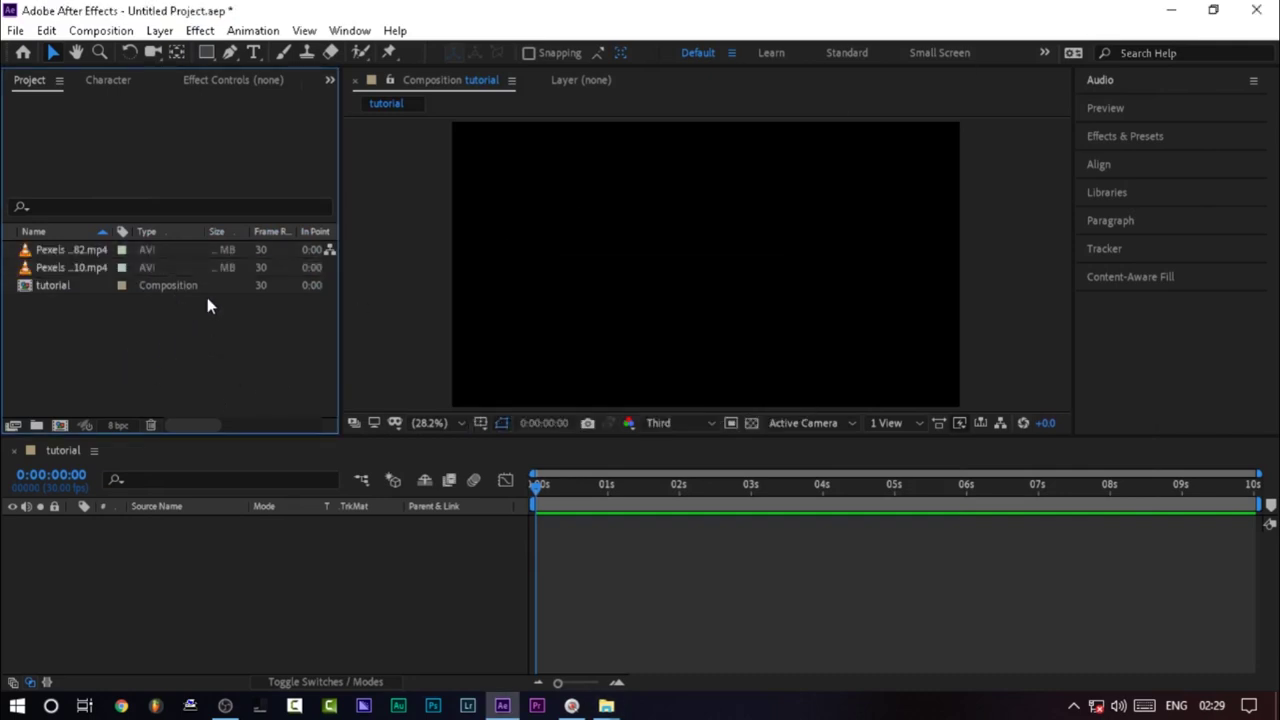
left_click_drag(83, 246, 95, 533)
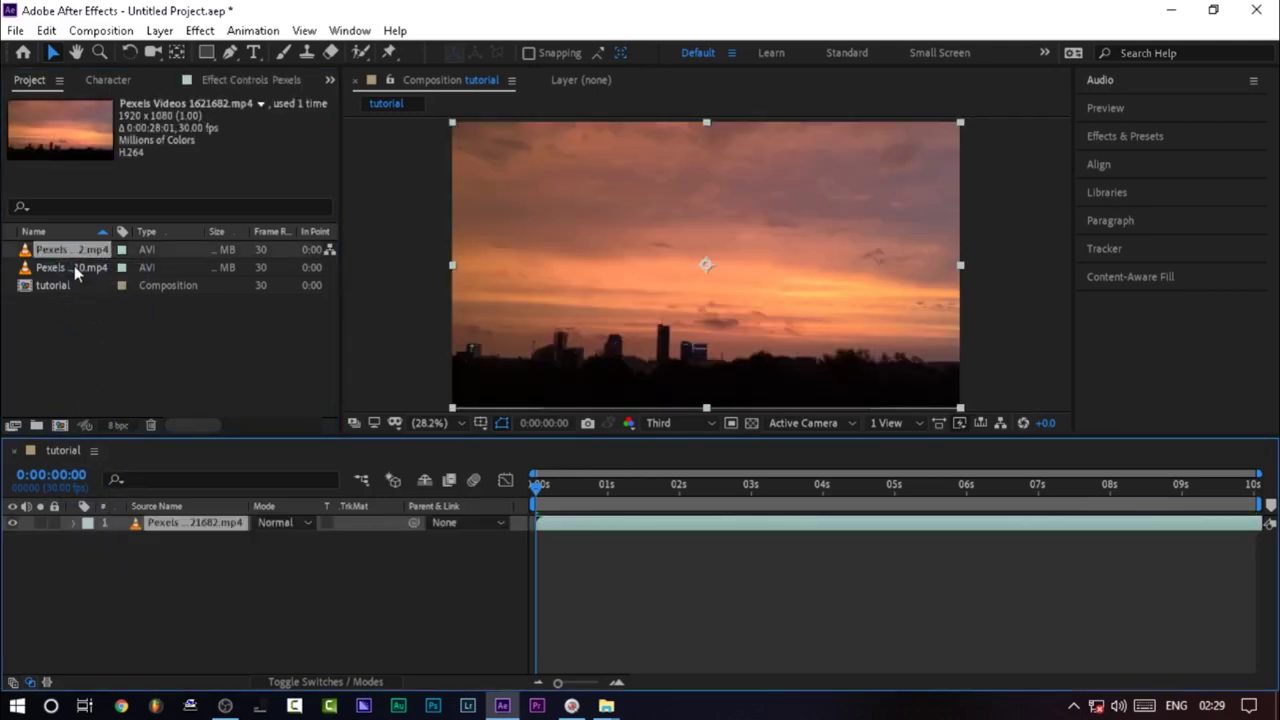
left_click_drag(74, 265, 110, 545)
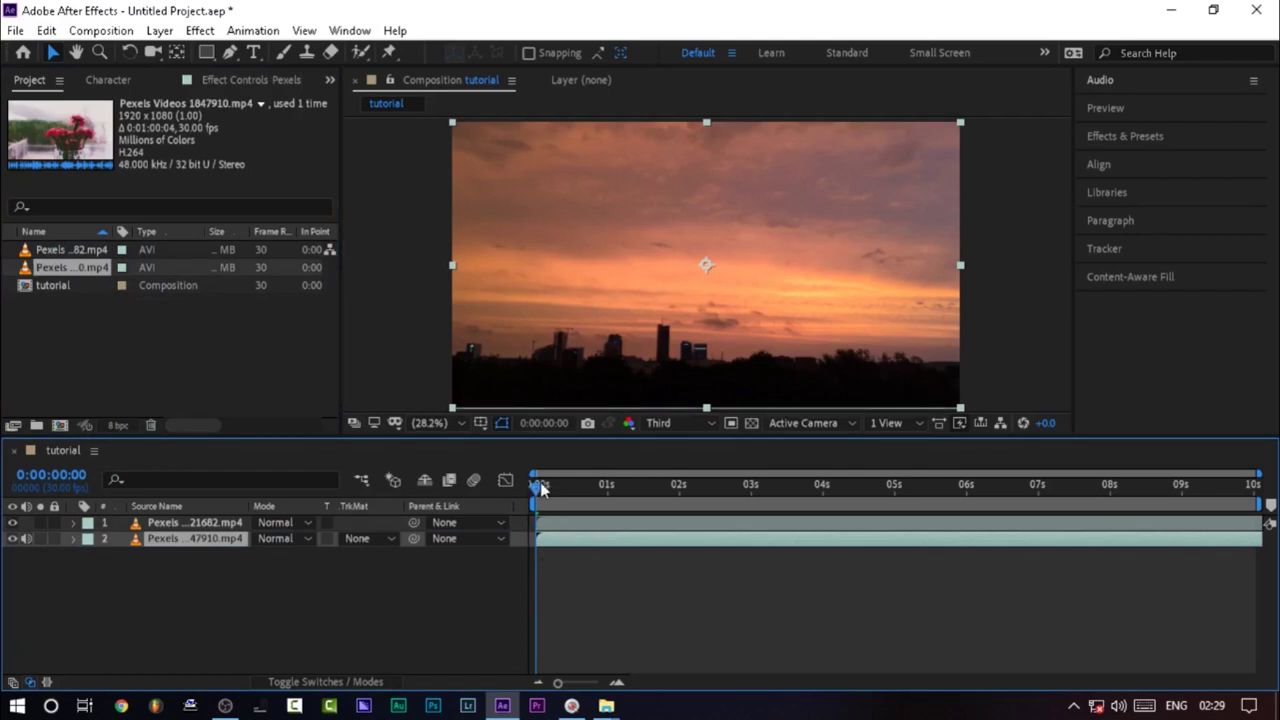
RAM-preview the two-layer sunset composition from 0s, select layer 1, and show Effects & Presets.
left_click(641, 484)
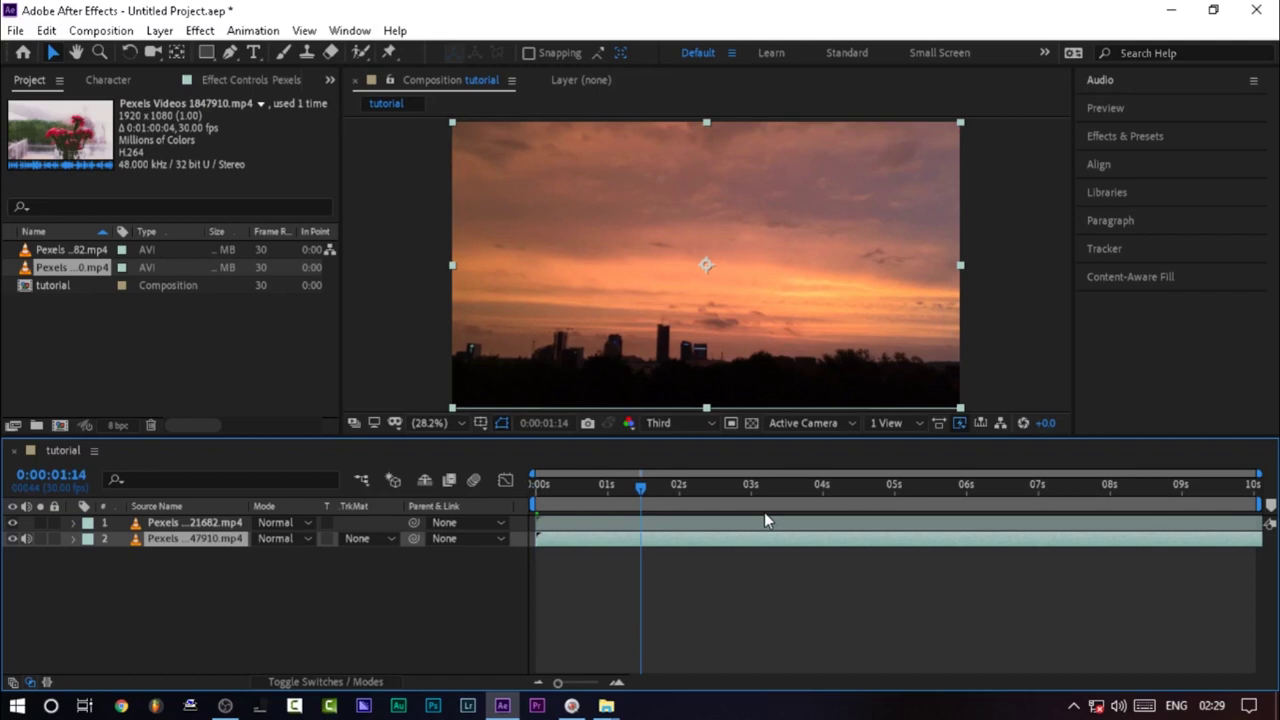
key("Home")
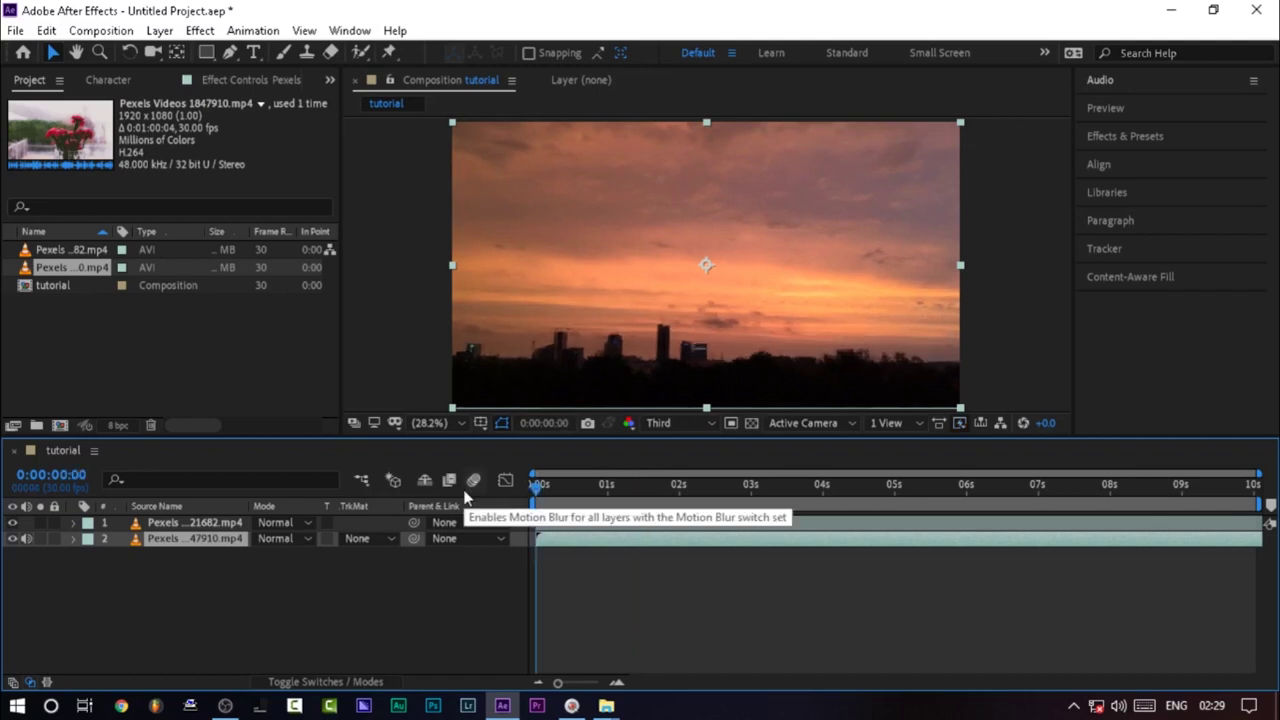
key("F3")
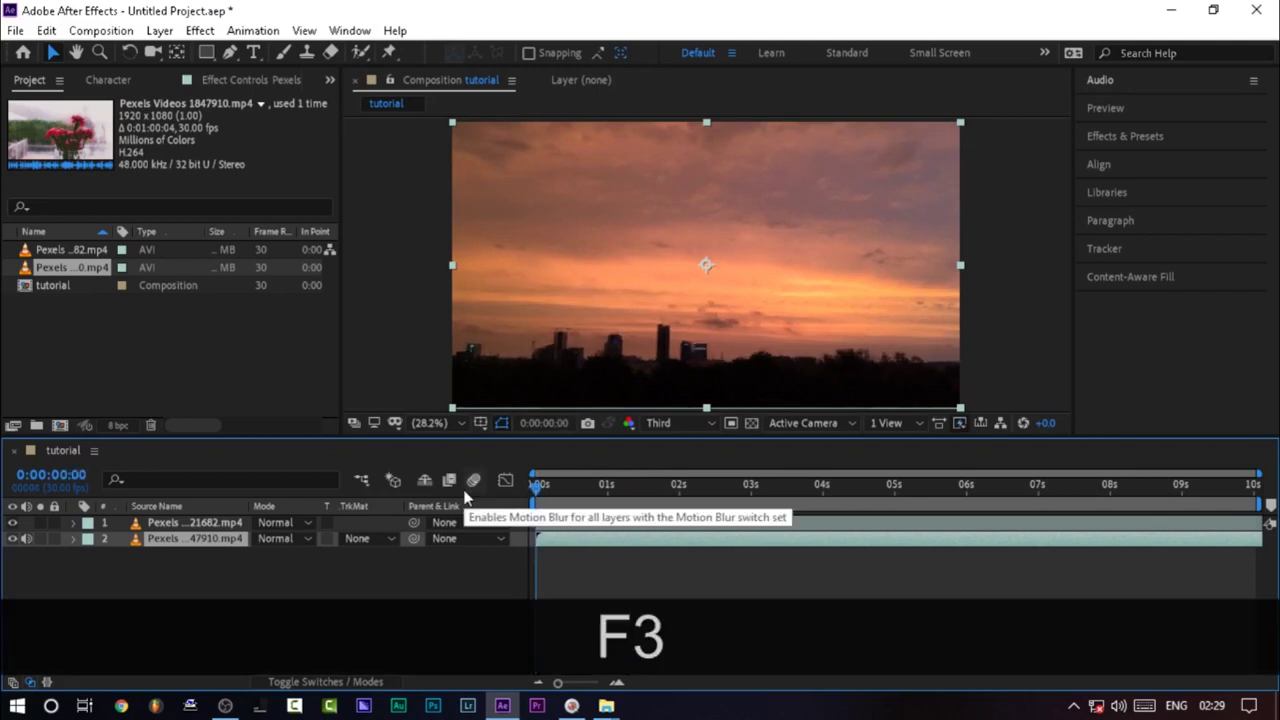
key("KP_0")
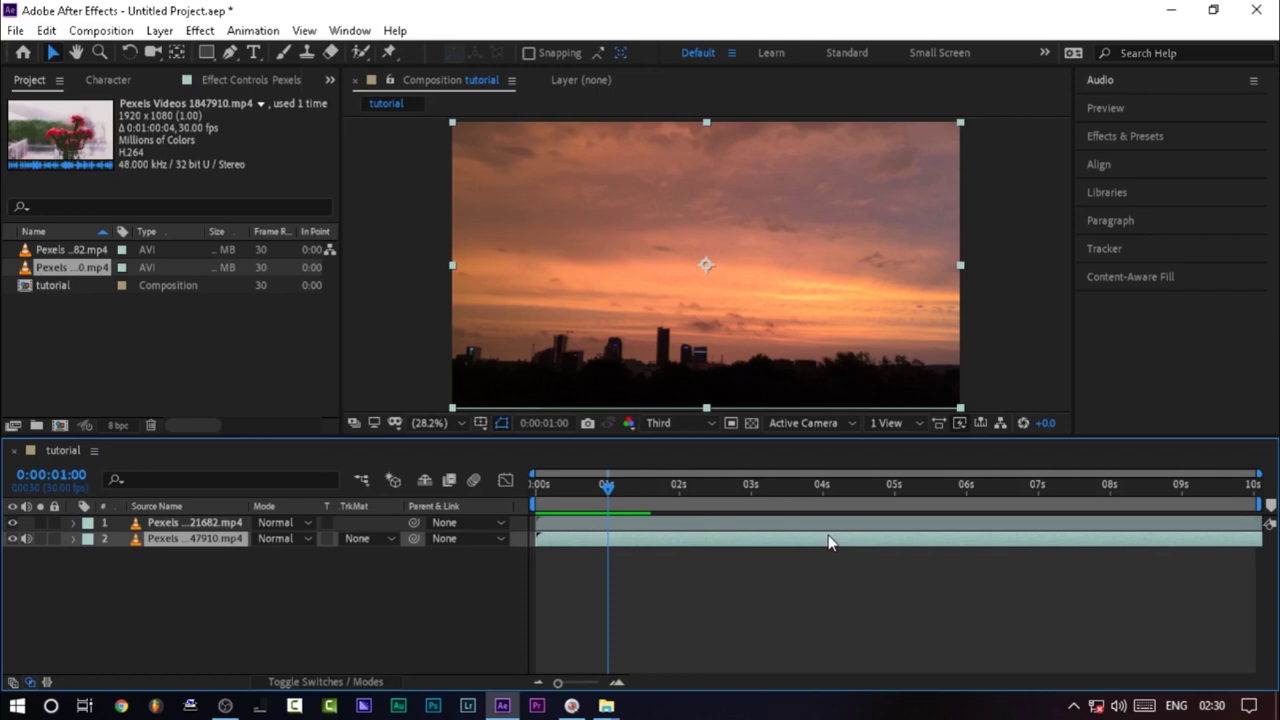
left_click_drag(609, 488, 537, 487)
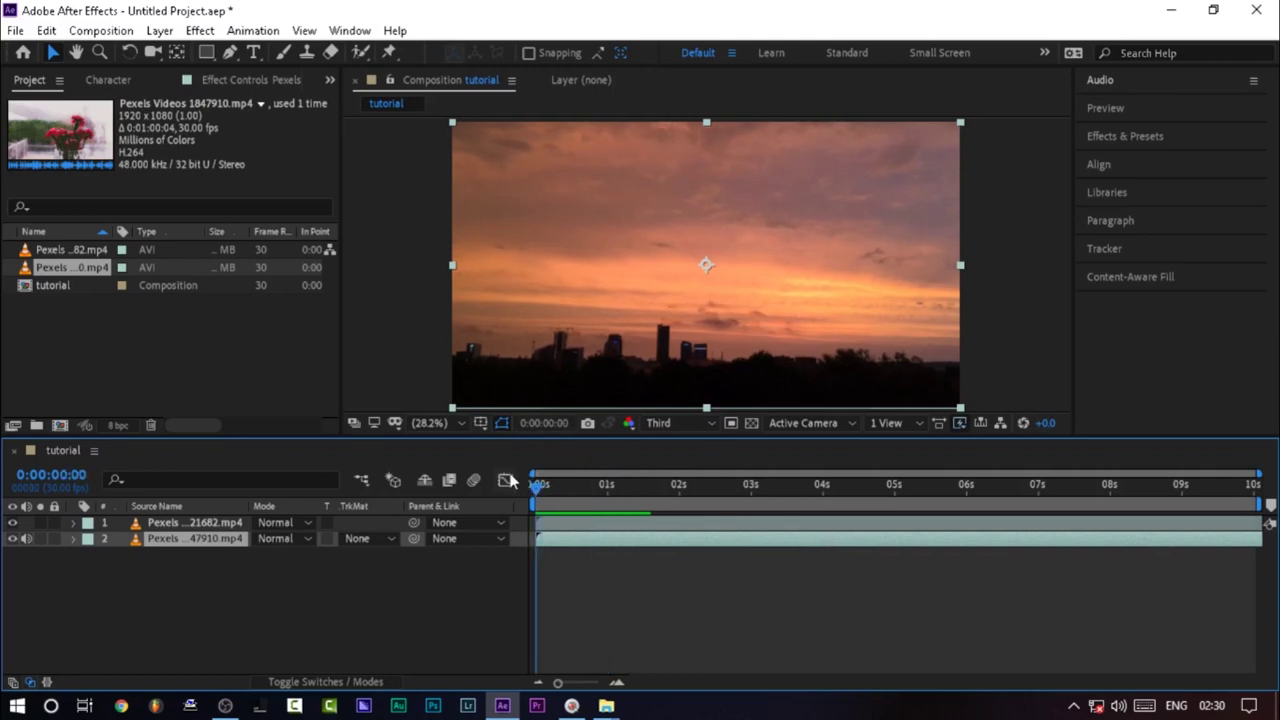
left_click(190, 522)
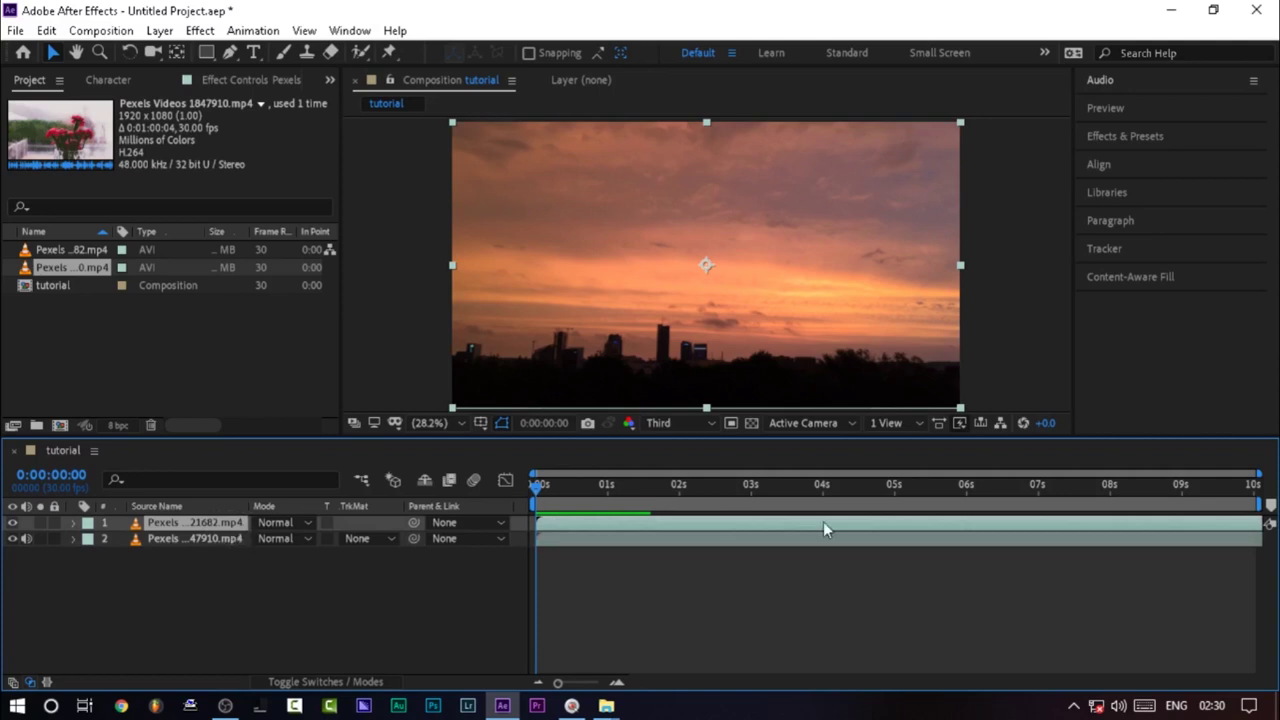
mouse_move(546, 490)
left_mouse_down()
mouse_move(838, 488)
mouse_move(530, 483)
left_mouse_up()
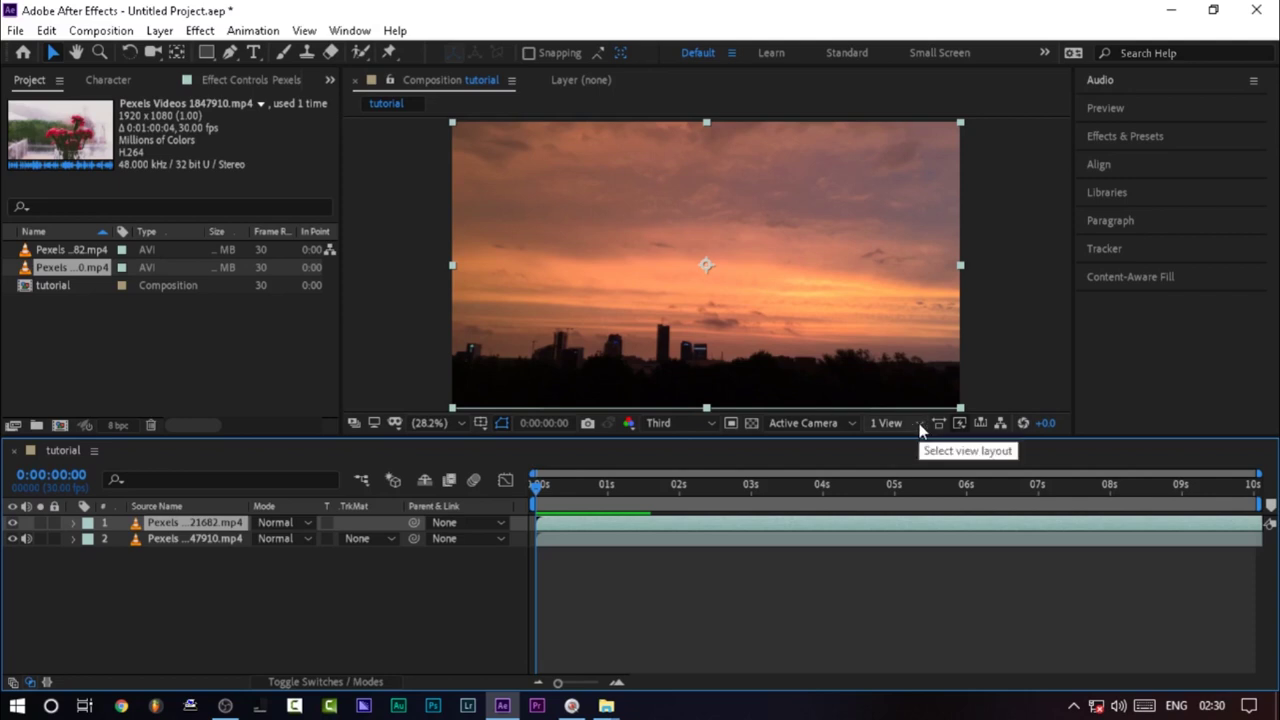
left_click(1145, 137)
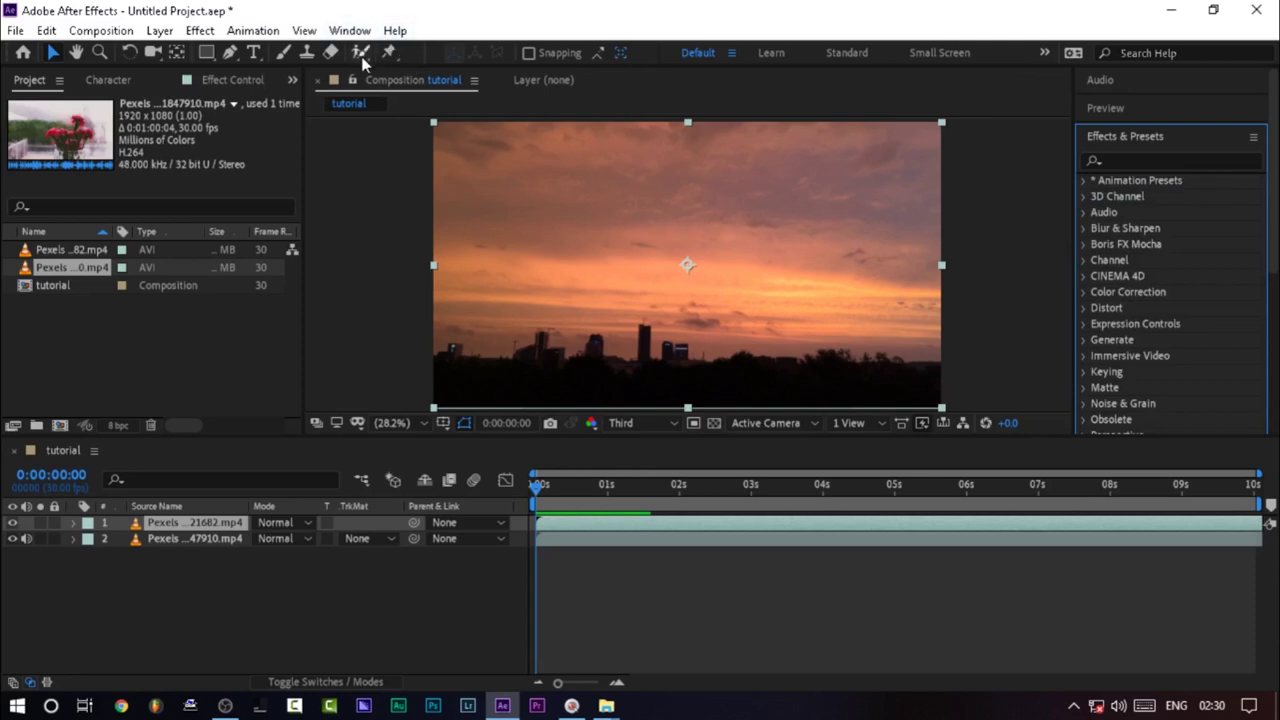
Browse the Animation Presets > Backgrounds folder in Effects & Presets, then collapse both folders.
left_click(1126, 135)
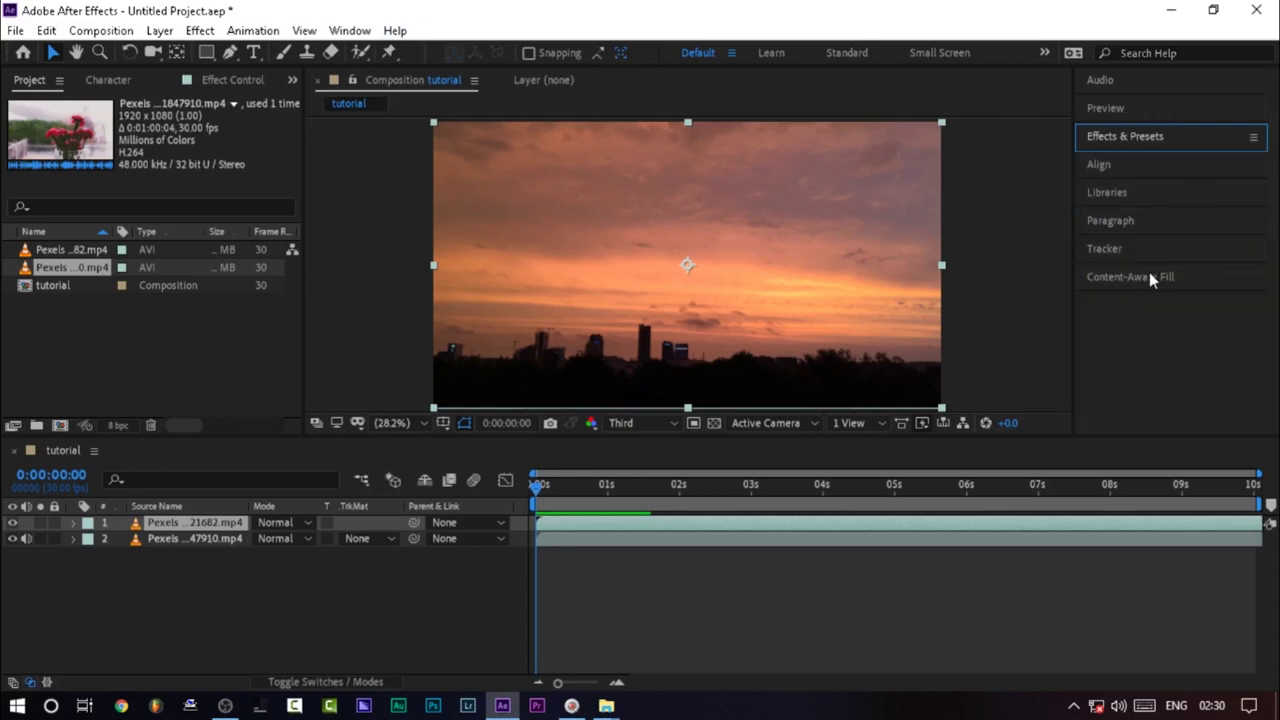
left_click(1116, 139)
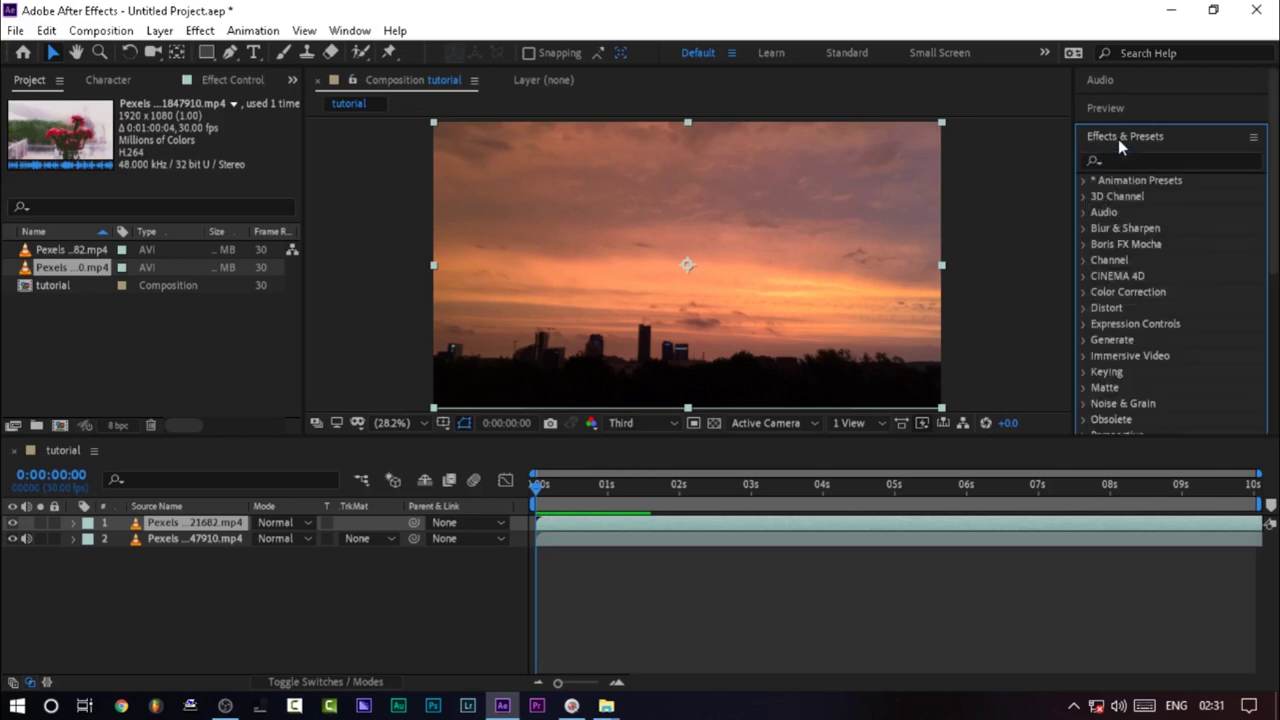
left_click(1086, 181)
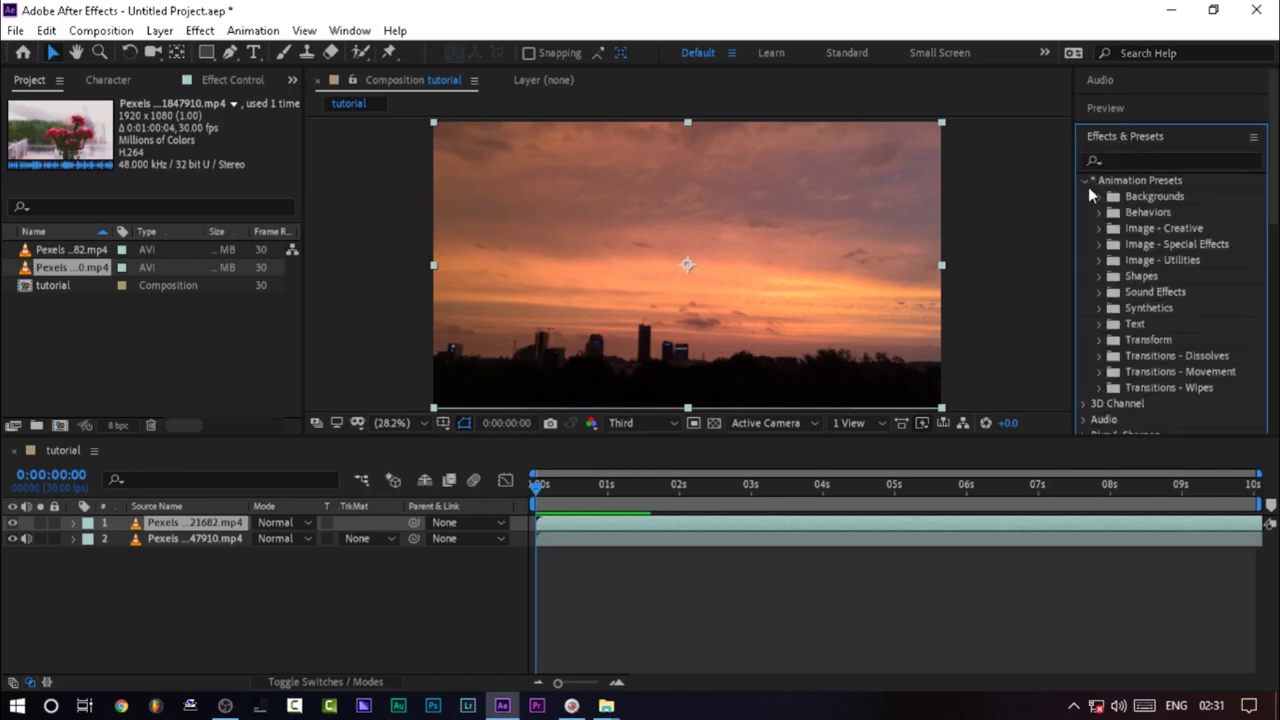
left_click(1101, 197)
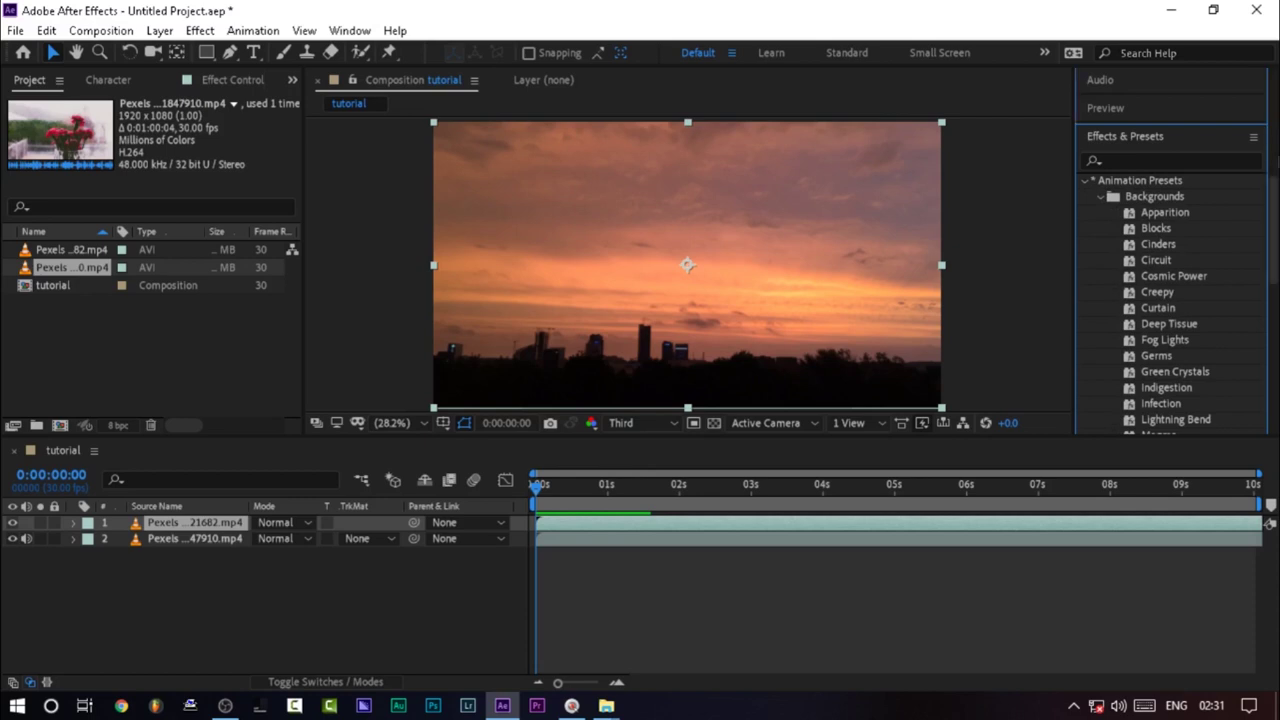
scroll(1272, 180, "down", 5)
left_click_drag(1270, 213, 1163, 120)
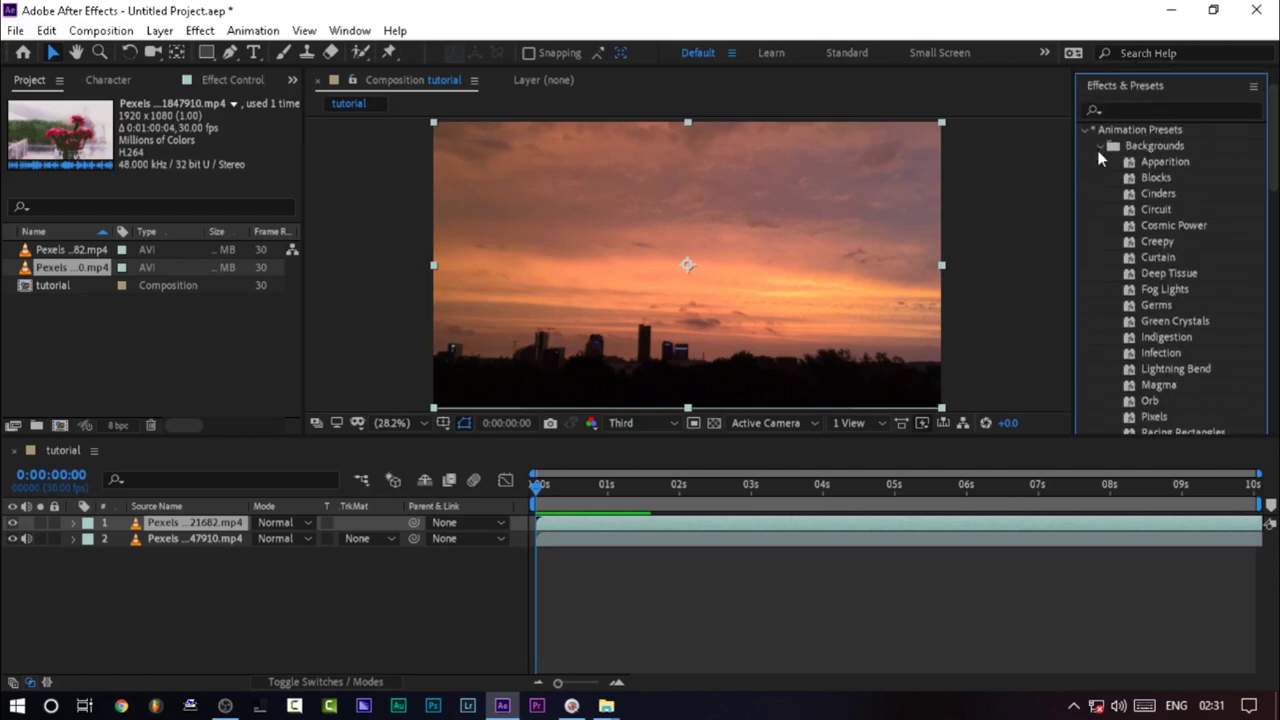
left_click(1100, 147)
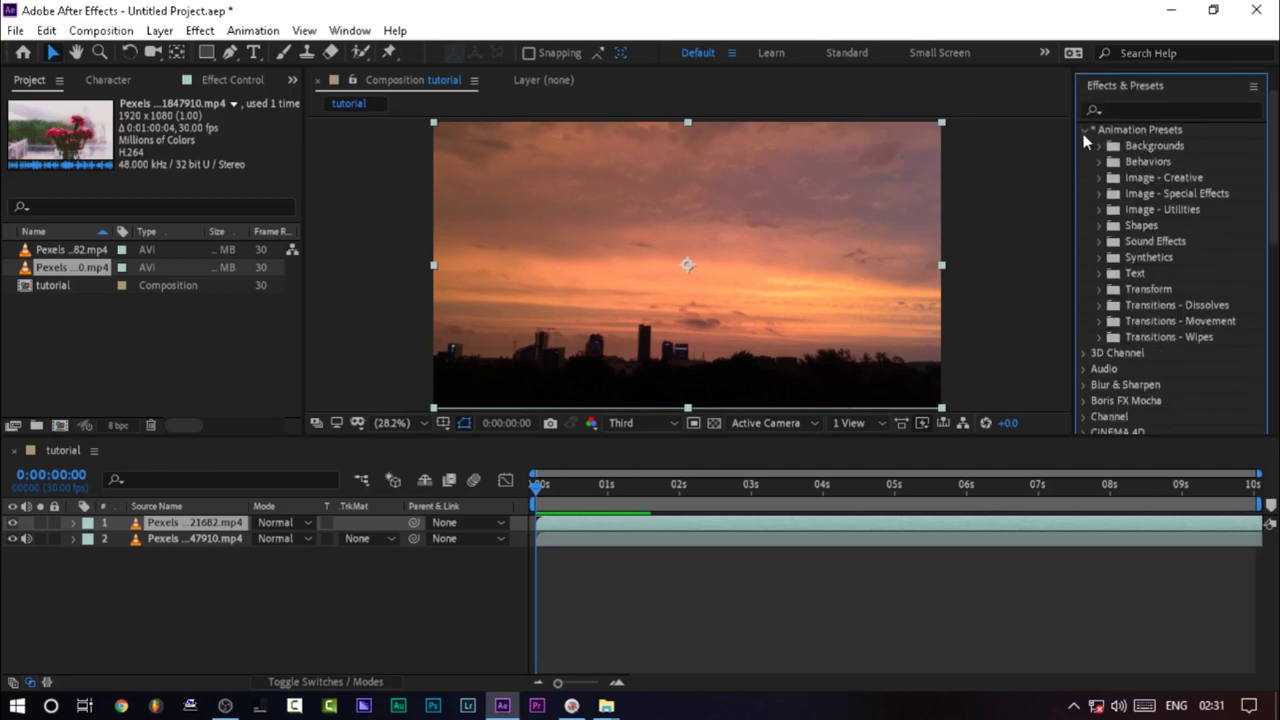
left_click(1086, 130)
Search 'gaus' and drag Gaussian Blur onto the top Pexels sunset layer.
left_click(1123, 109)
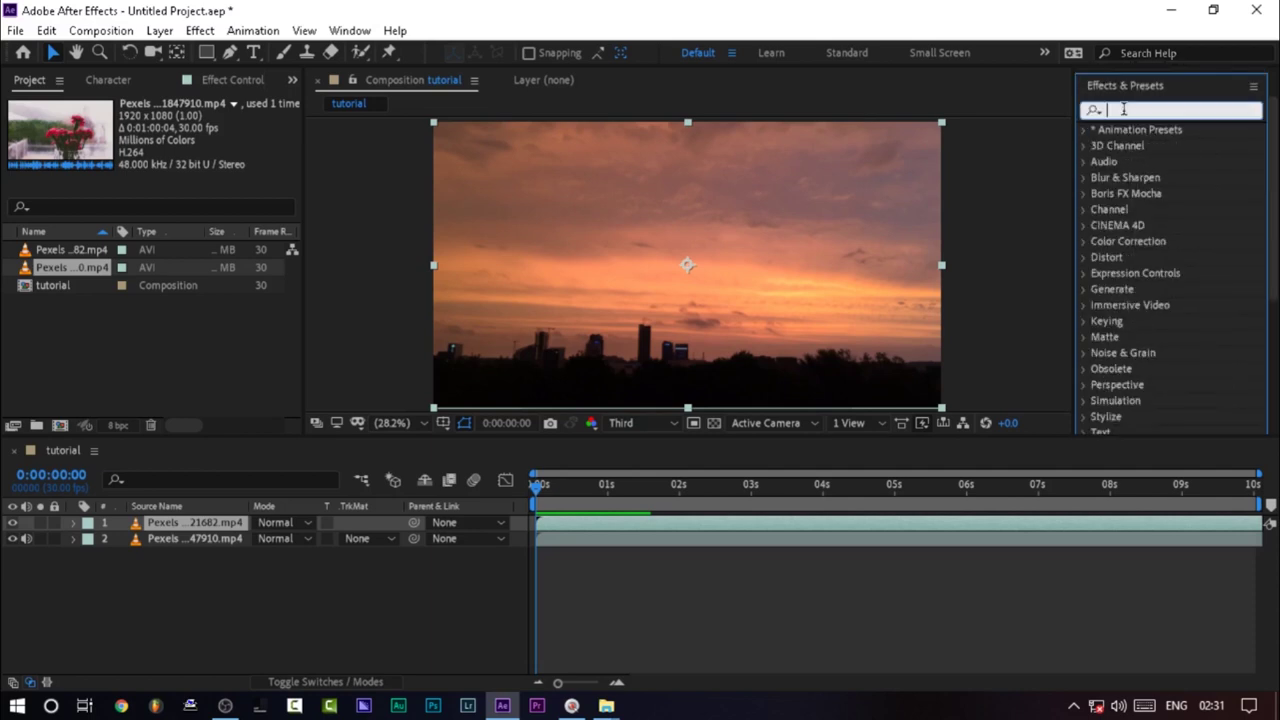
type("gaus")
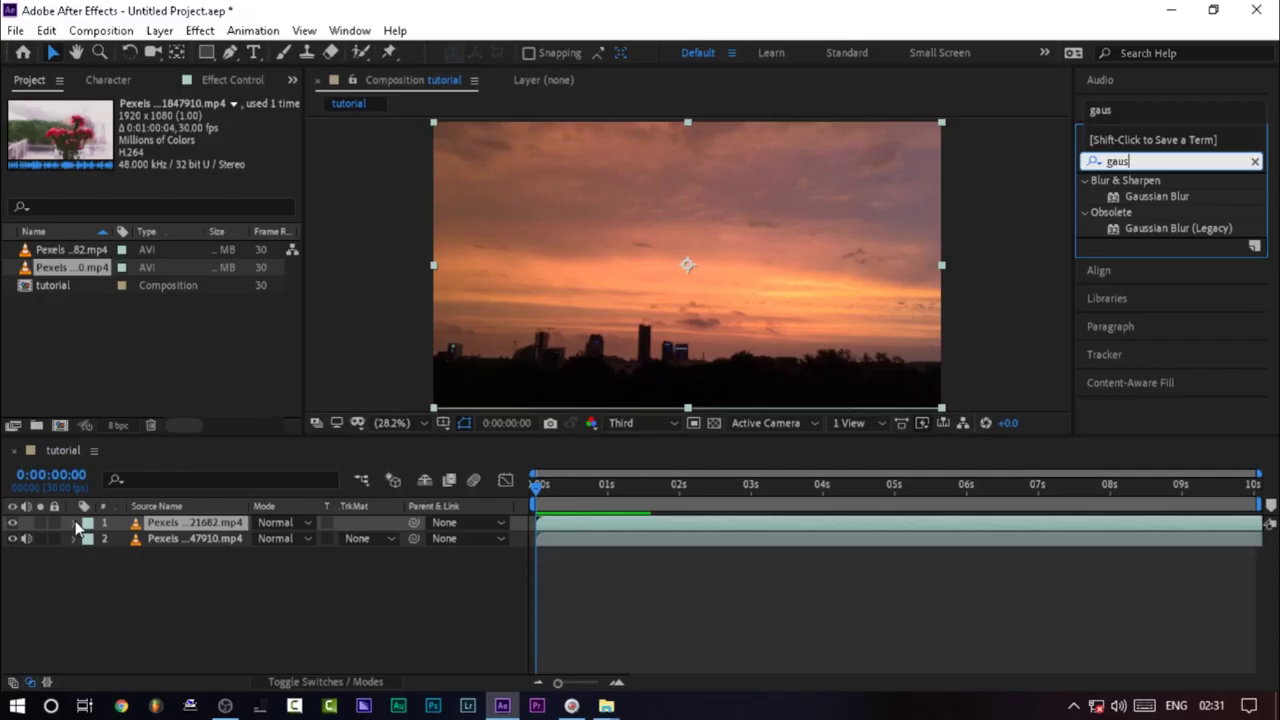
left_click(73, 523)
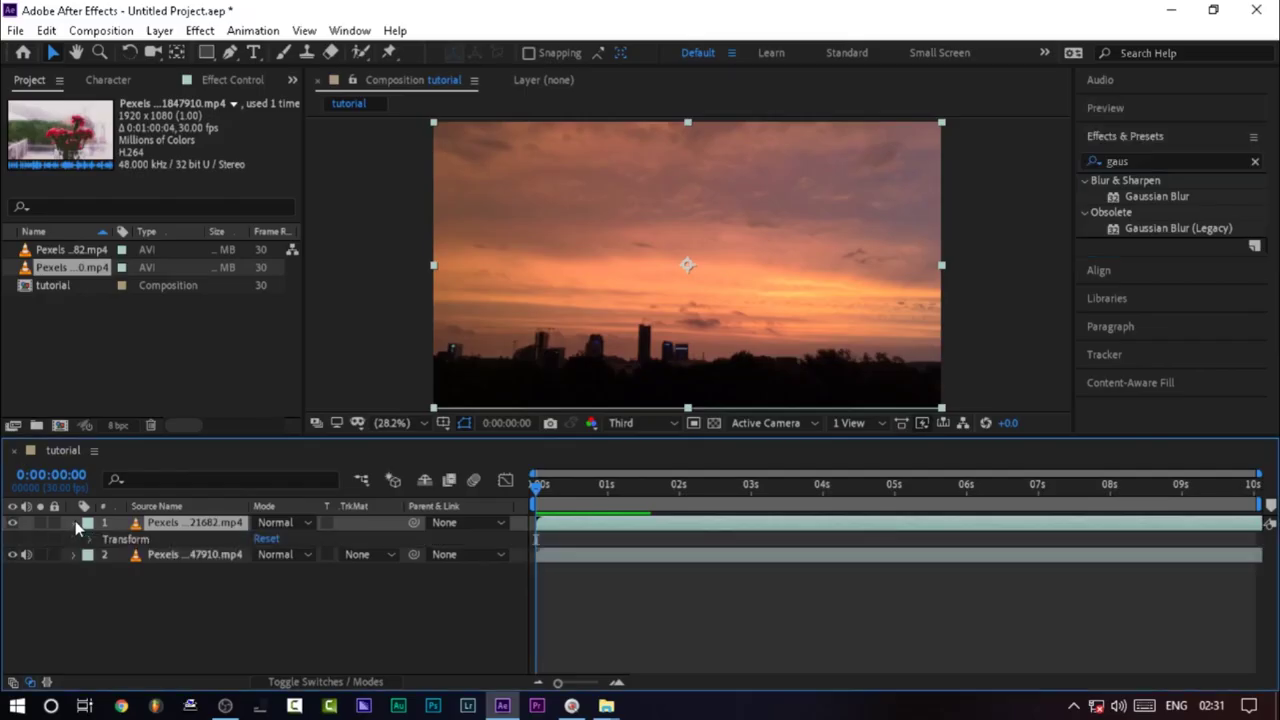
left_click(90, 539)
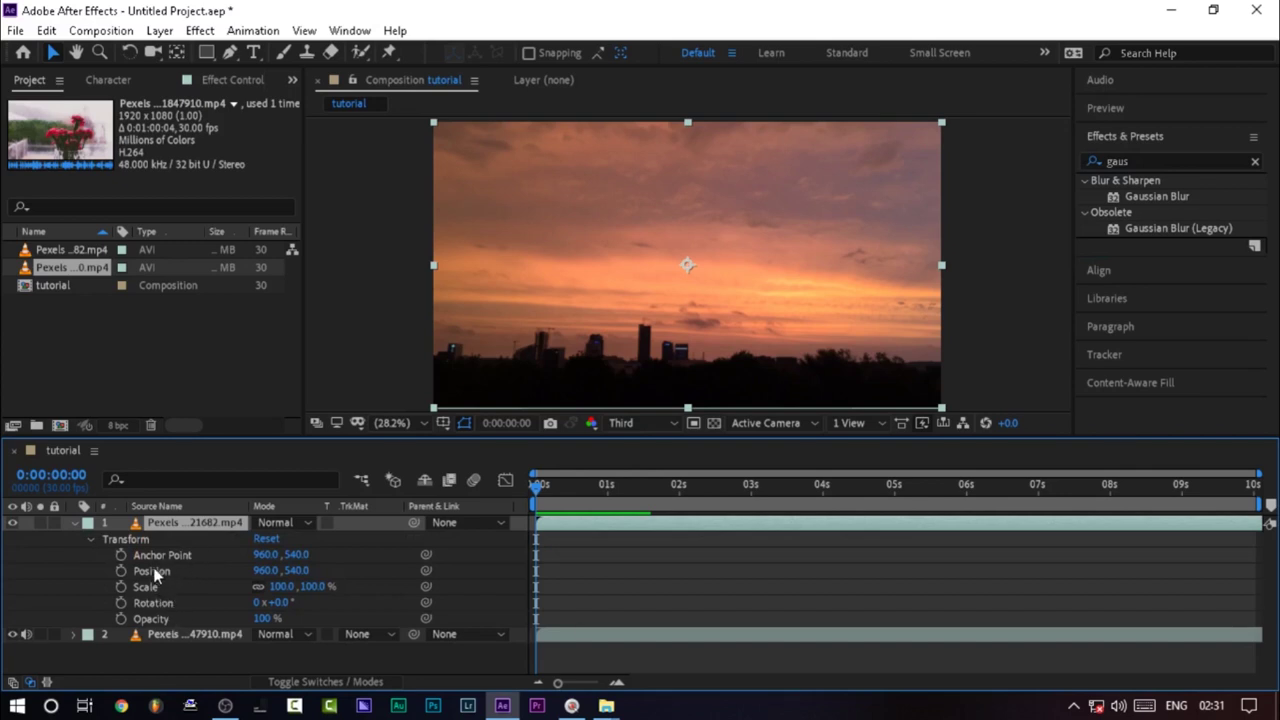
left_click(91, 541)
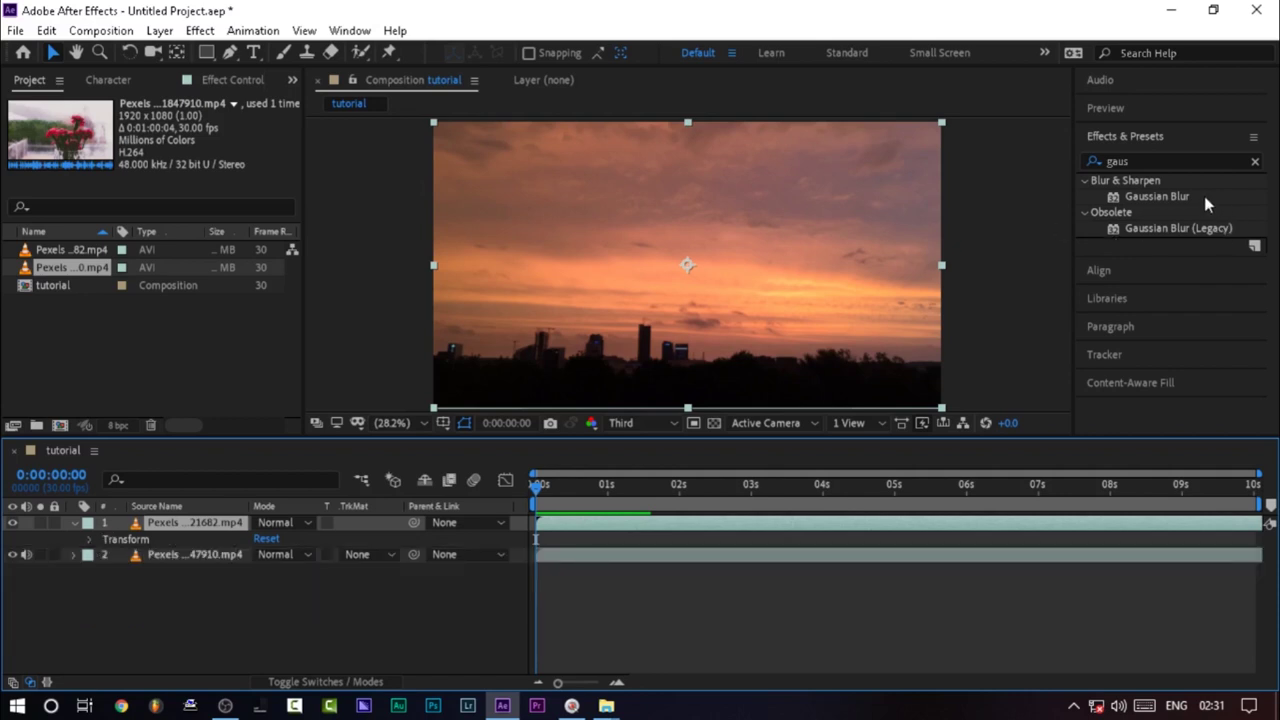
left_click_drag(1165, 198, 780, 226)
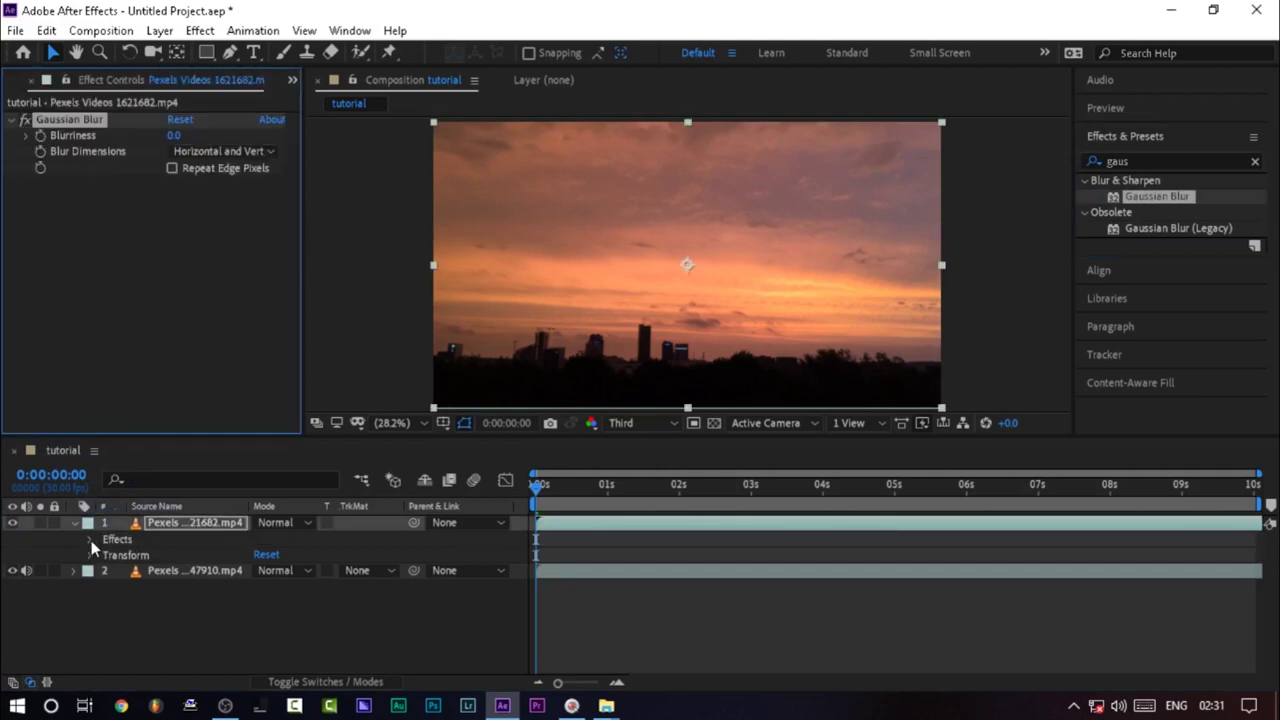
Keyframe the sunset layer's Gaussian Blur Blurriness at 100 at the start.
left_click(90, 540)
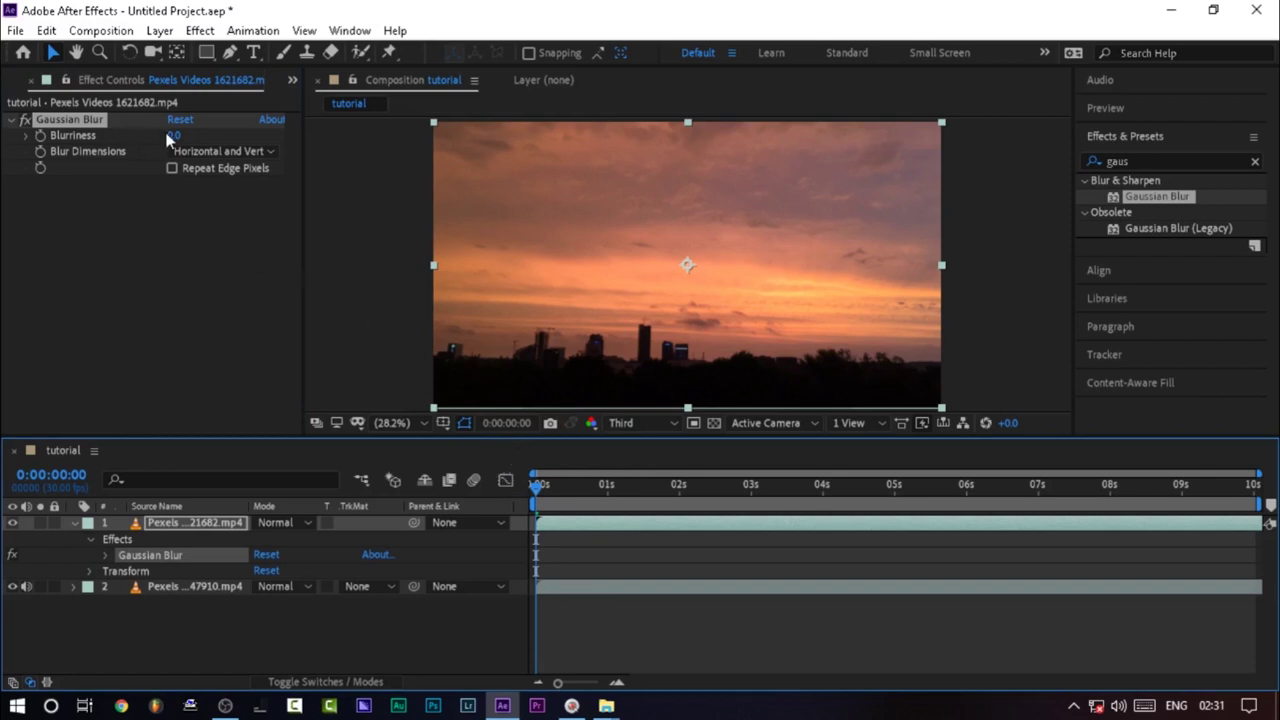
left_click_drag(172, 135, 440, 134)
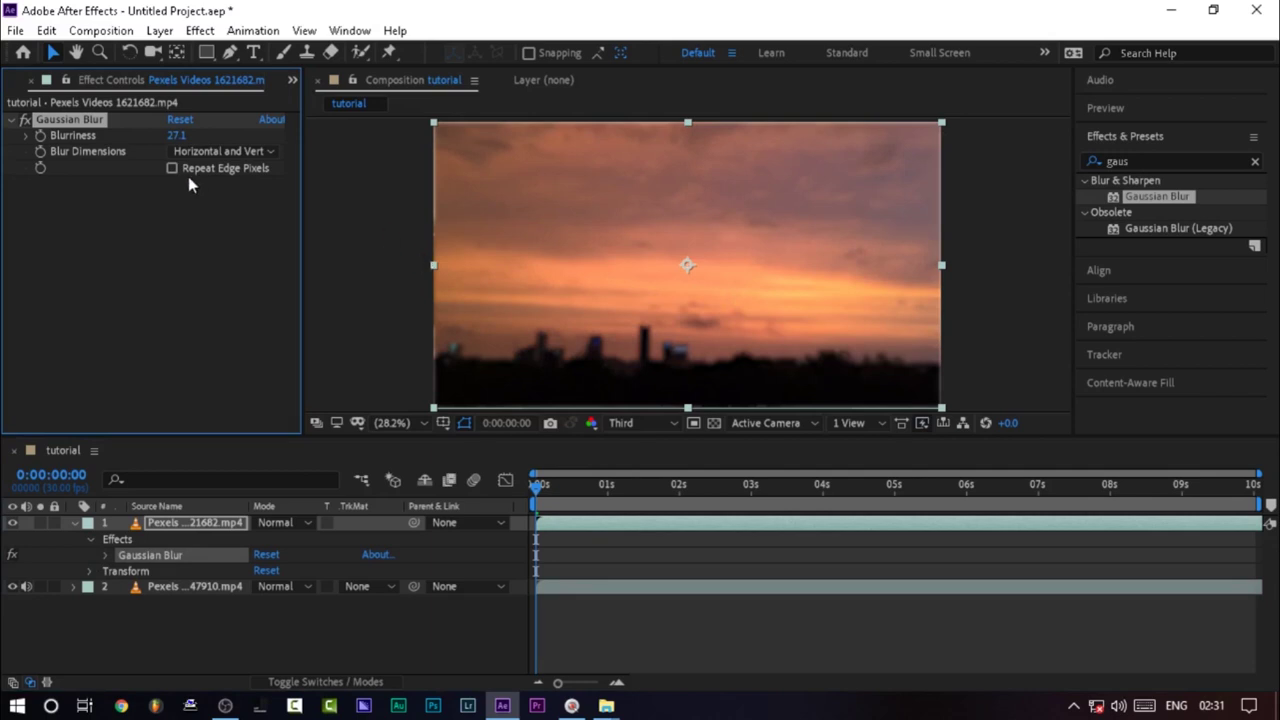
left_click_drag(177, 135, 14, 137)
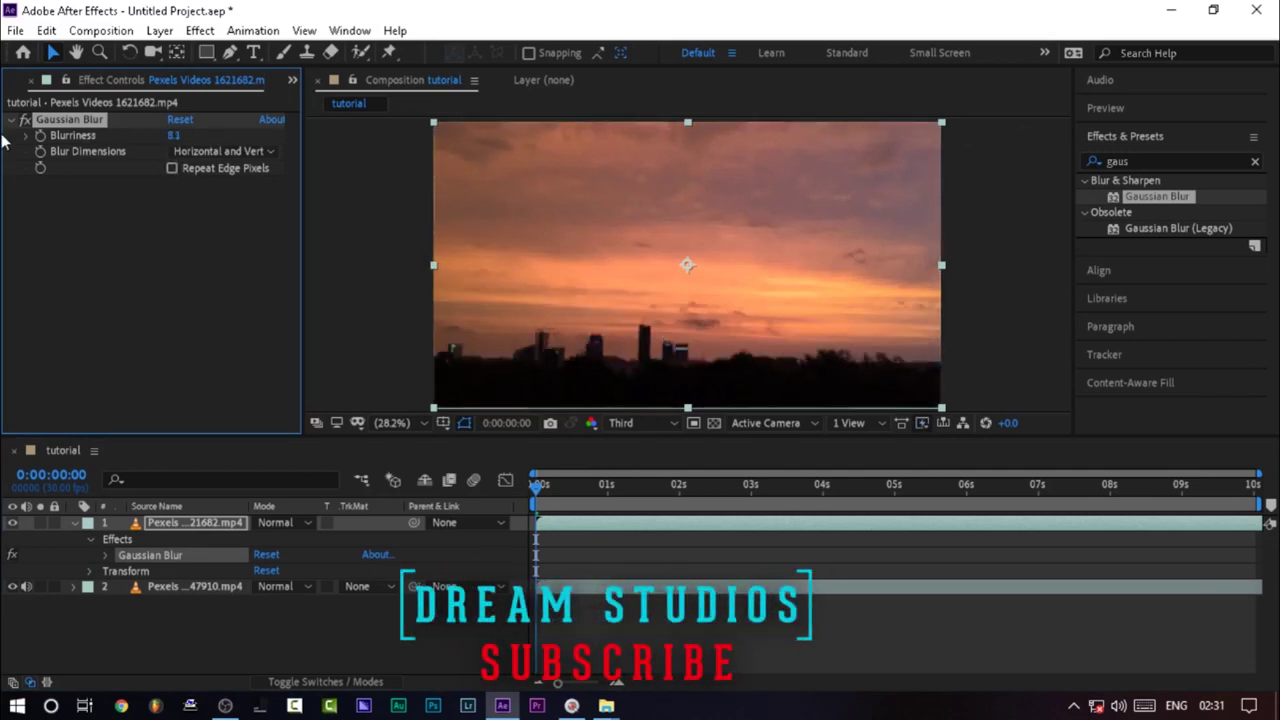
left_click(180, 119)
left_click(28, 135)
left_click(28, 137)
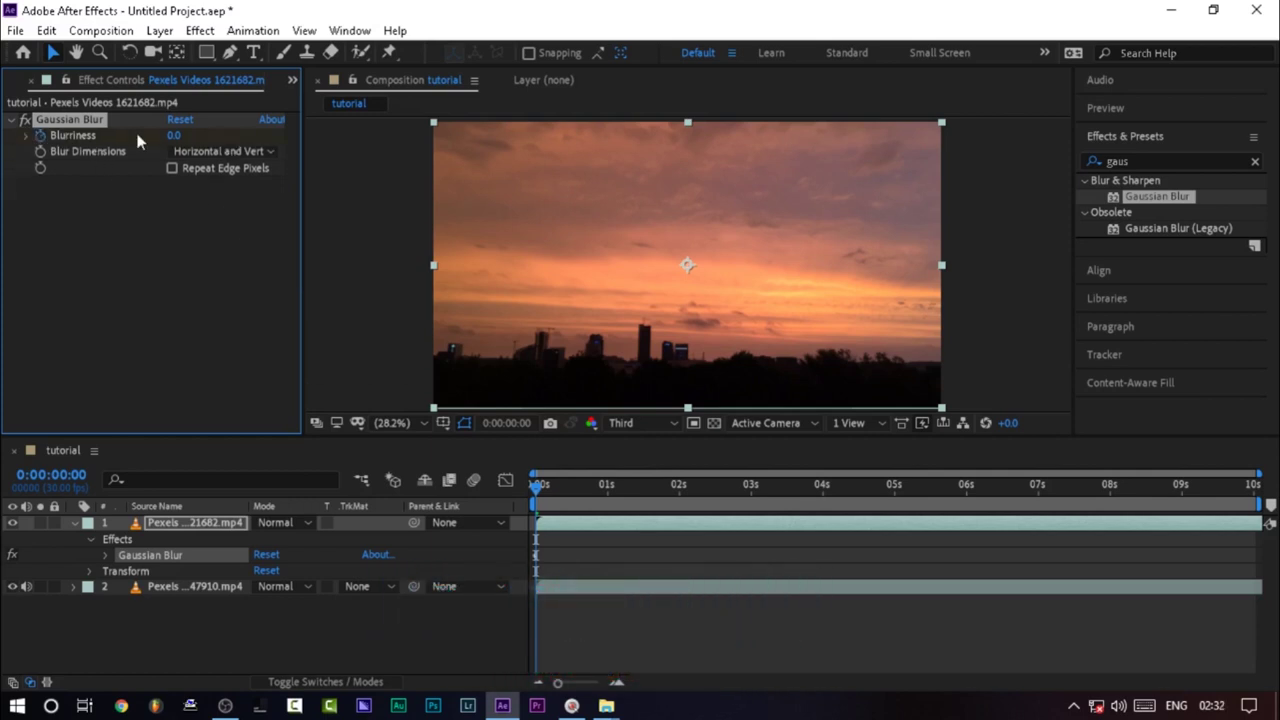
left_click(174, 135)
type("100")
key("Return")
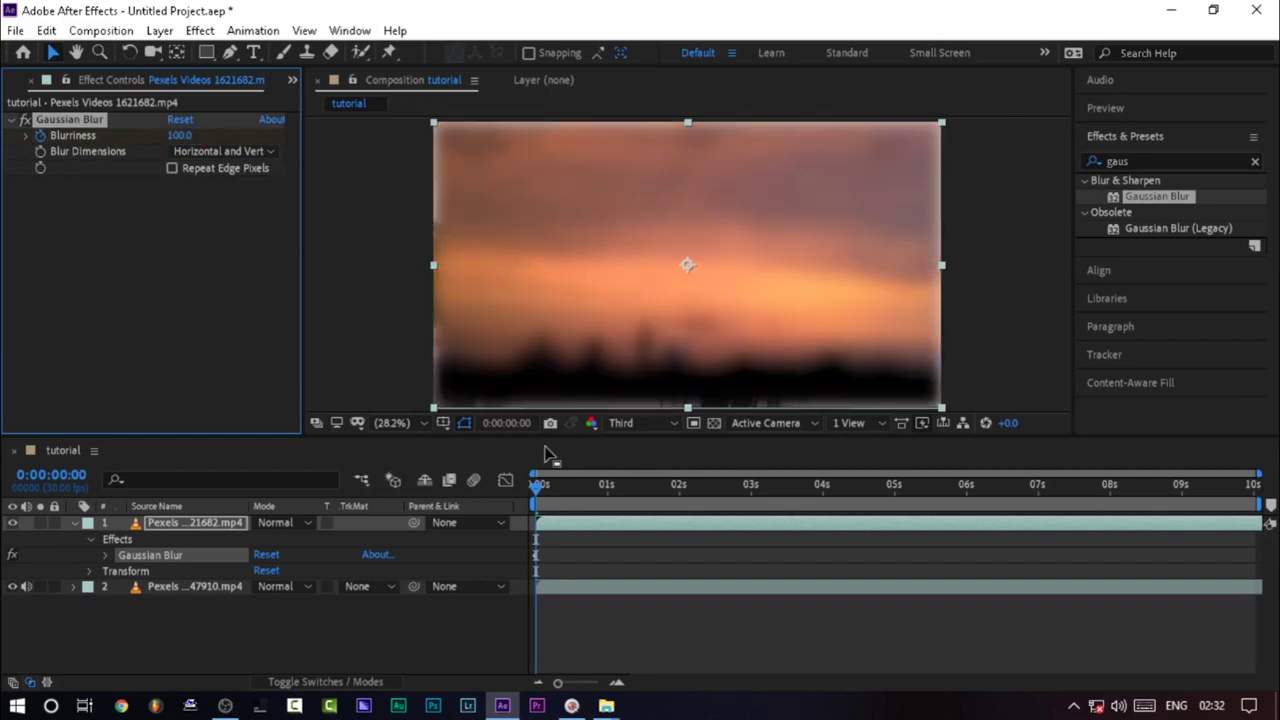
At 0:00:04:00 set Blurriness to 0.0, then step back one frame.
left_click_drag(537, 486, 739, 521)
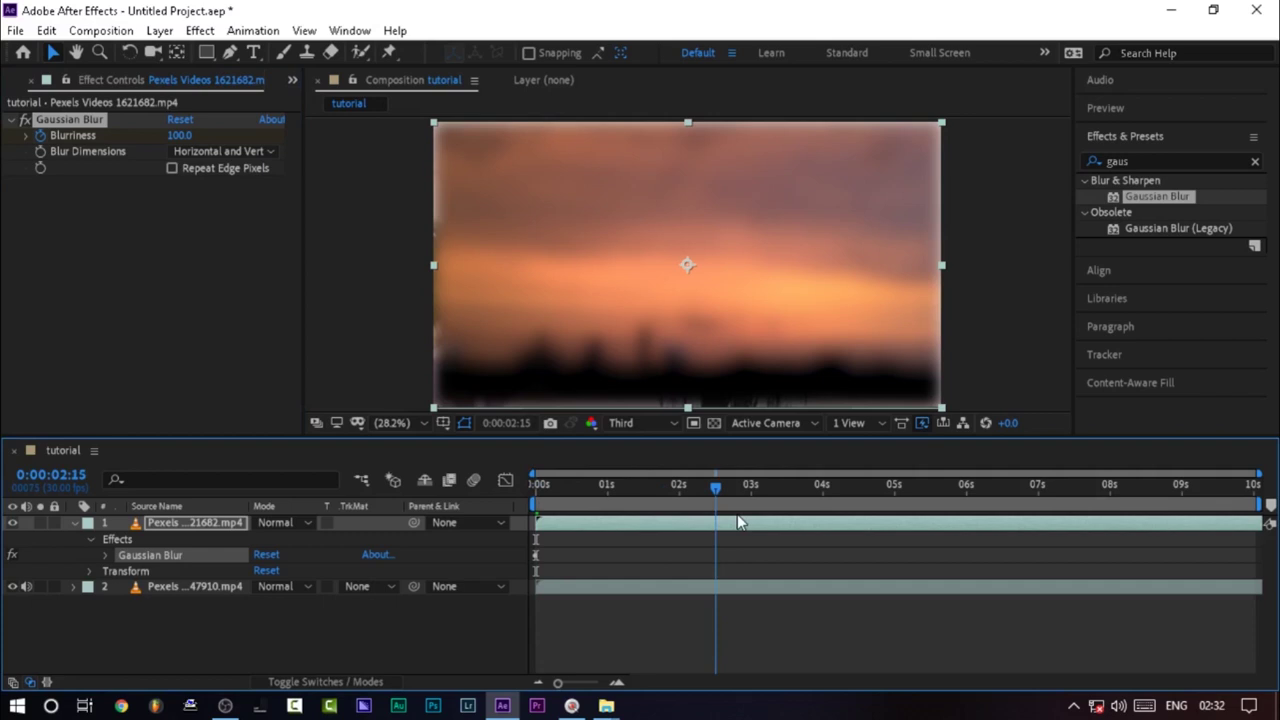
left_click_drag(737, 521, 822, 521)
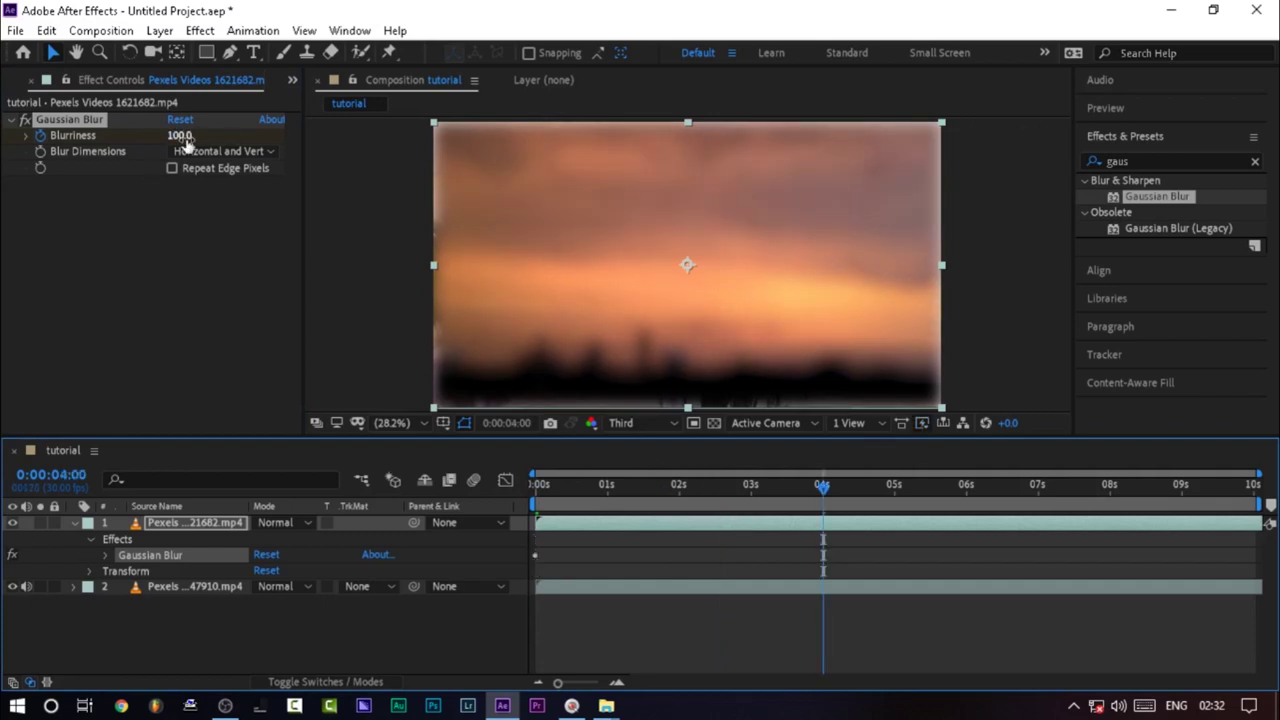
left_click(181, 136)
type("0")
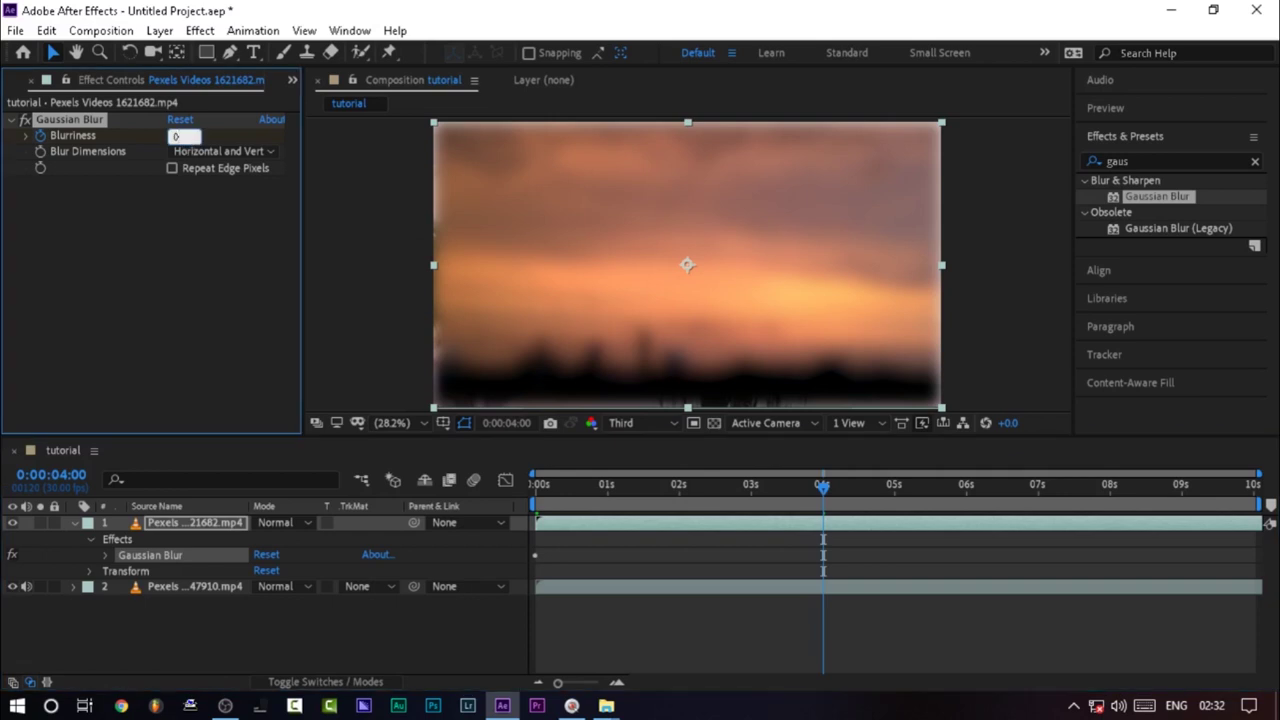
key("Return")
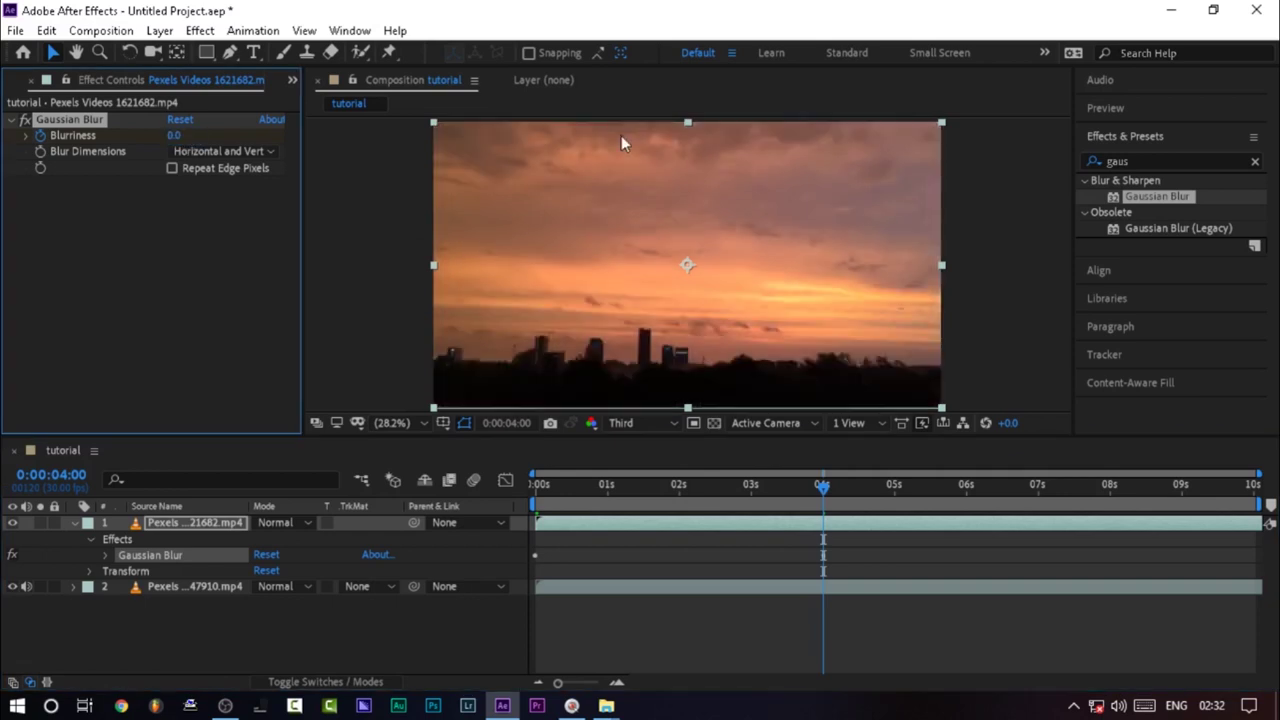
key("Page_Up")
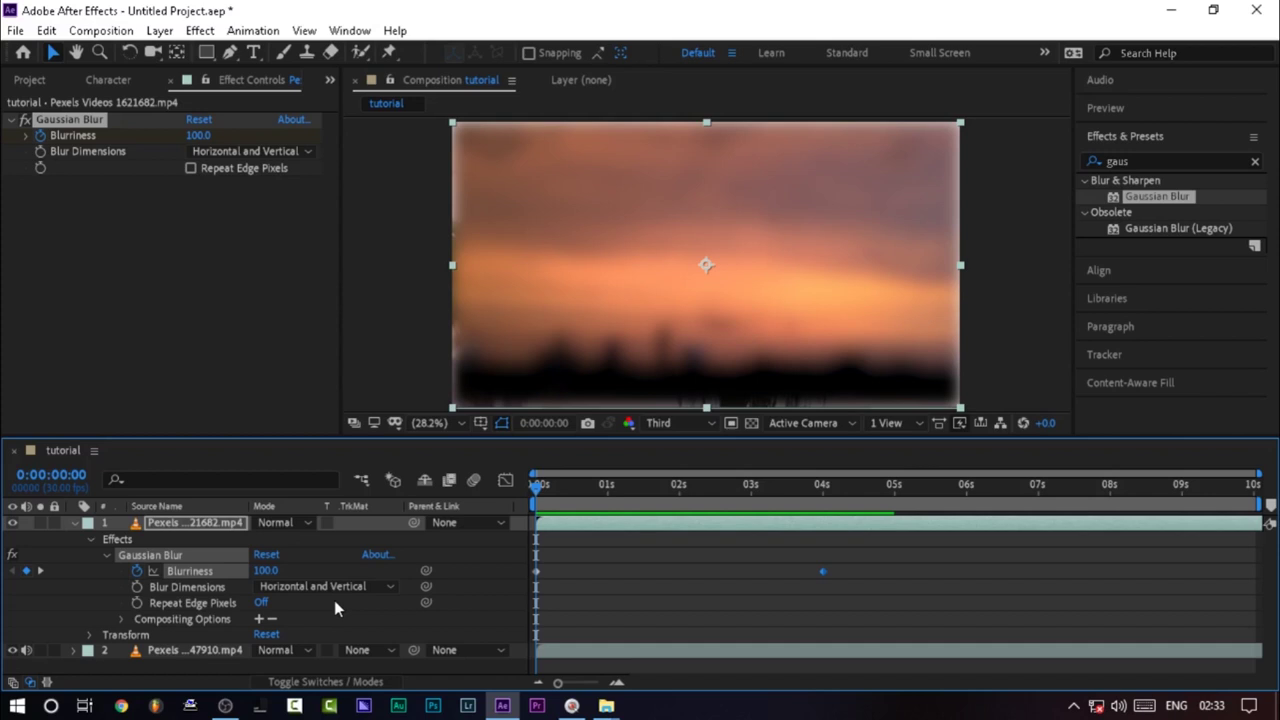
Check the clip past five seconds, then expand the sunset layer's Transform properties down to Opacity.
key("ctrl+grave")
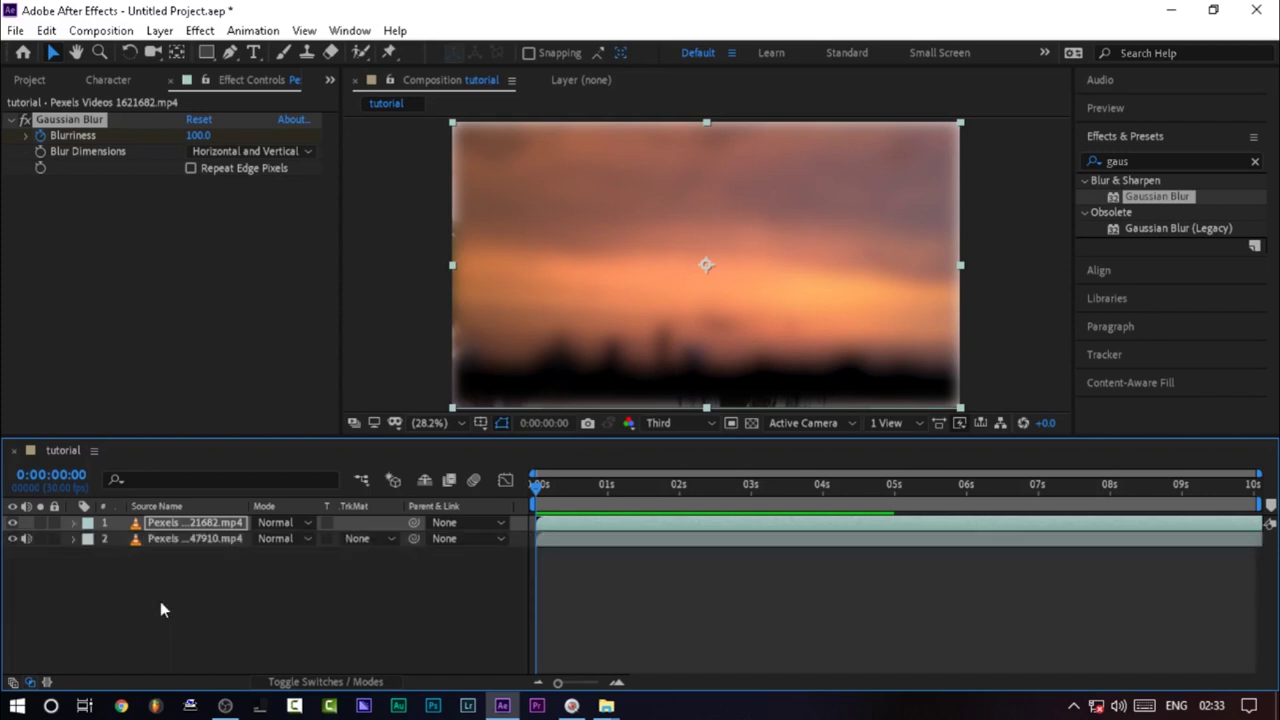
left_click(75, 522)
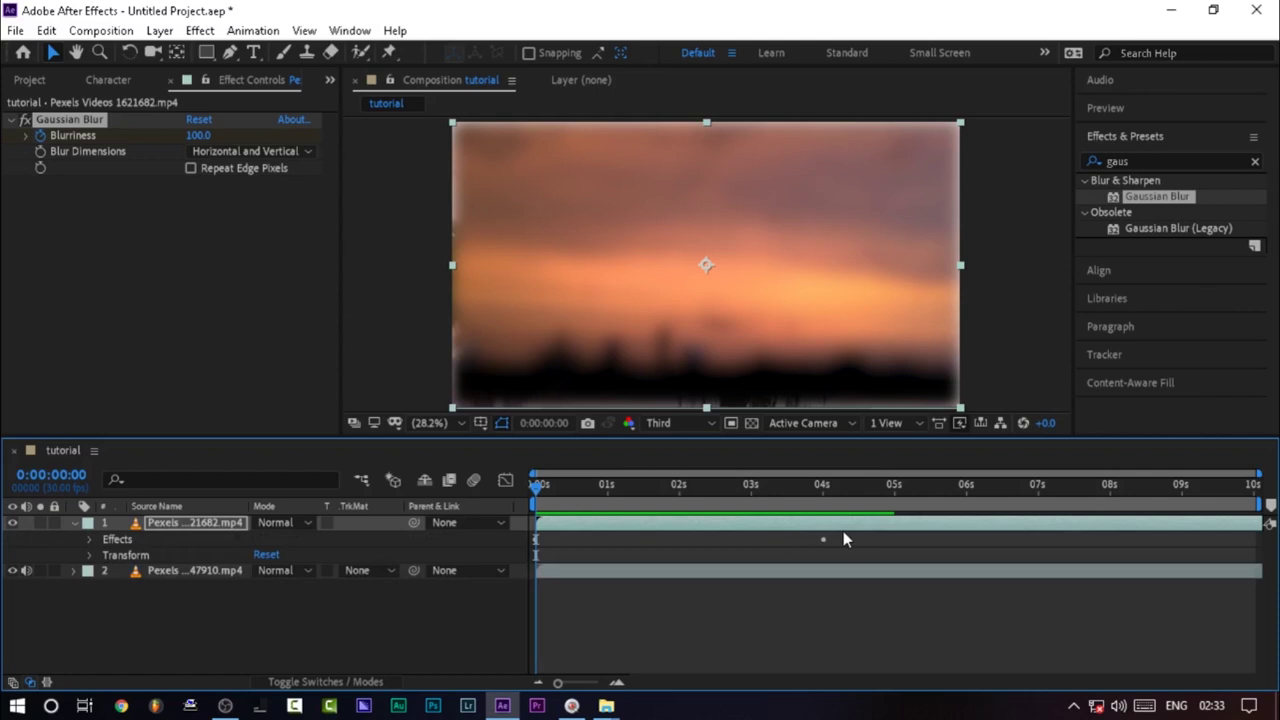
left_click(909, 487)
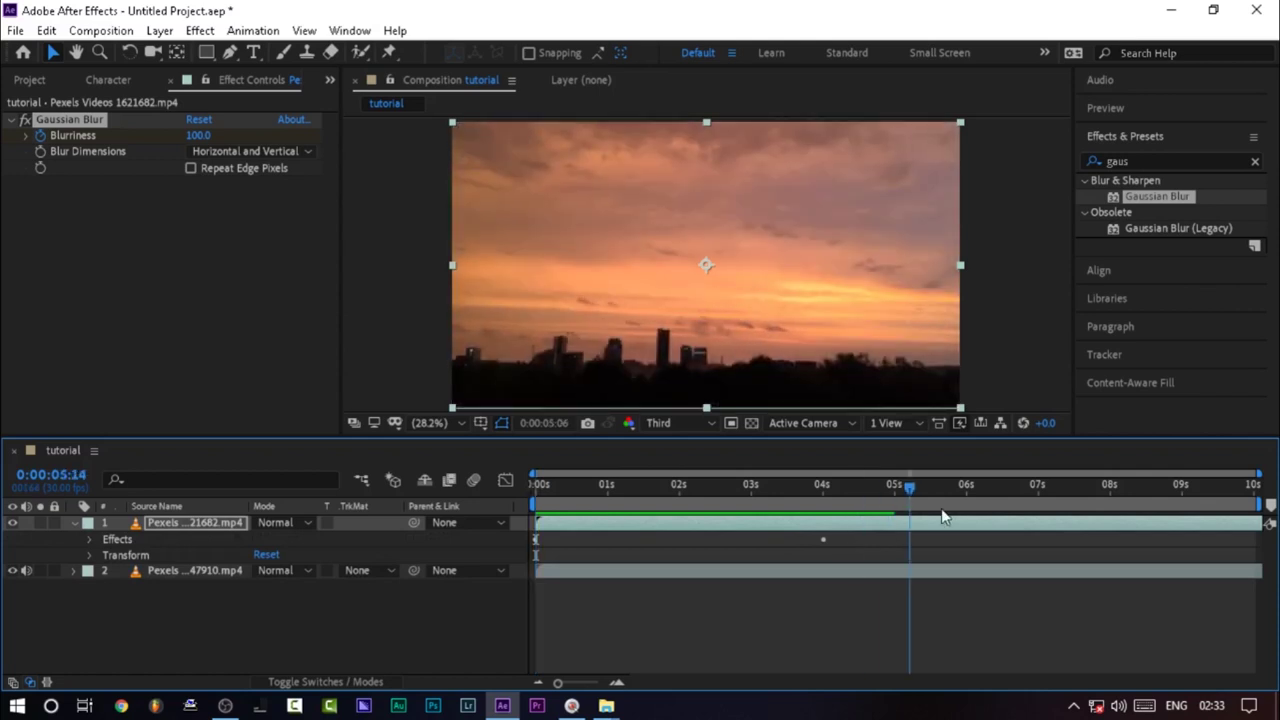
key("Home")
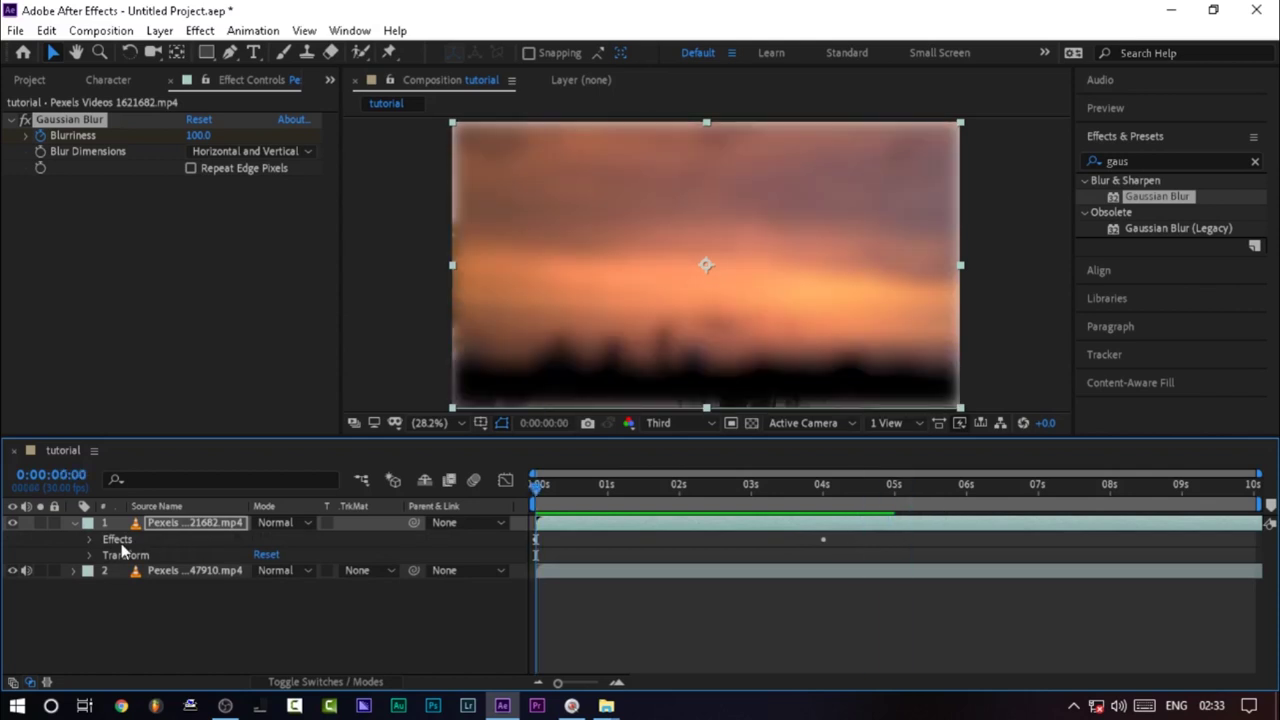
left_click(90, 539)
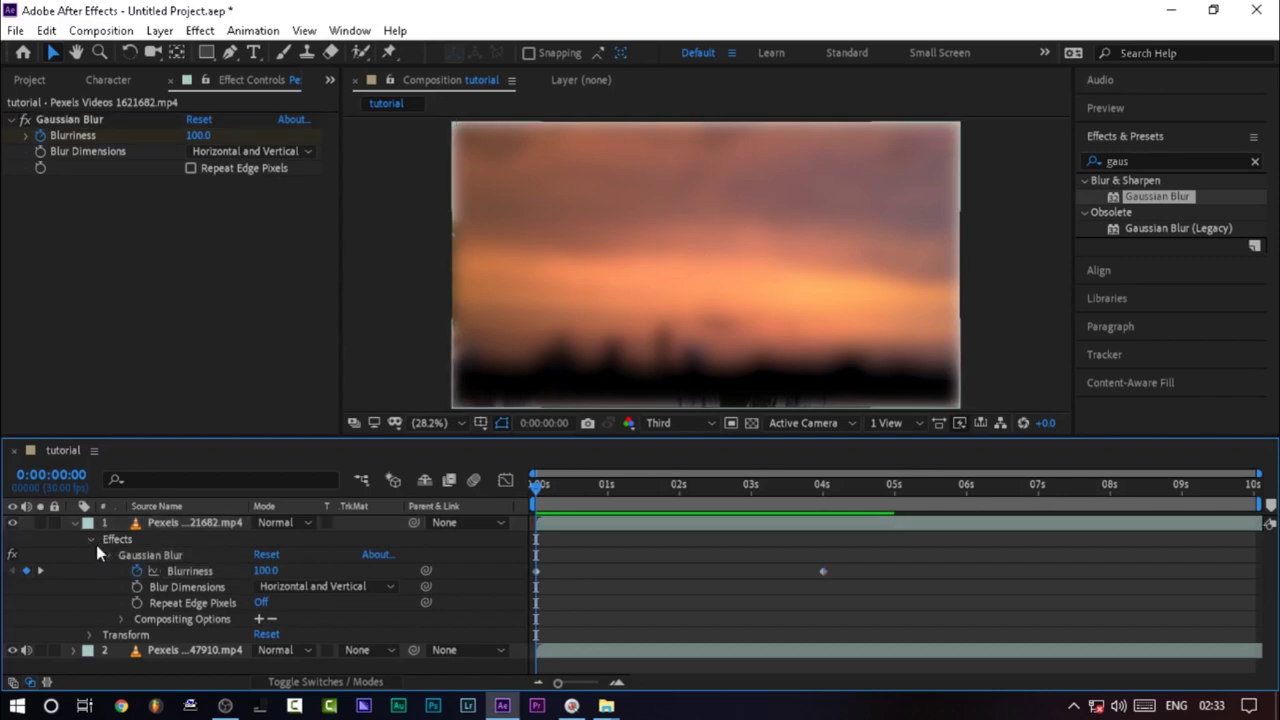
left_click(92, 540)
left_click(90, 555)
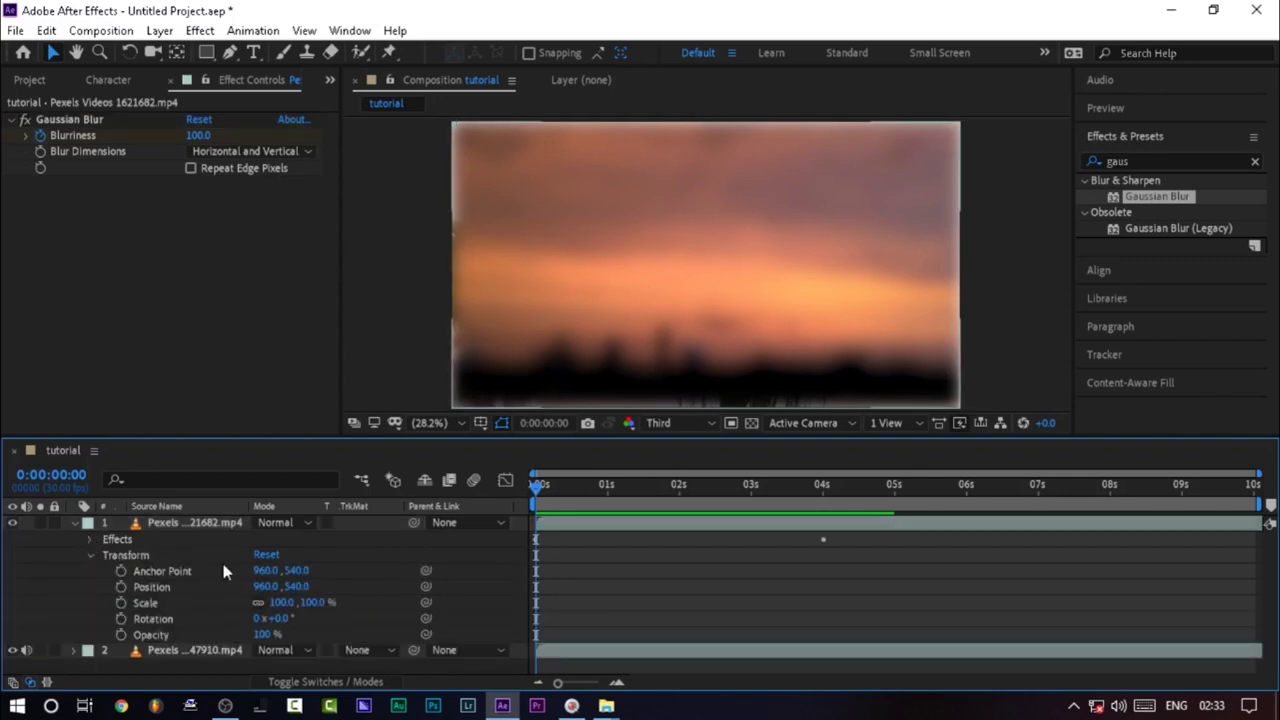
Keyframe the sunset layer's Opacity from 100% at 0s to 0% at 0:00:05:05.
left_click(121, 635)
left_click_drag(540, 497, 906, 503)
left_click(262, 634)
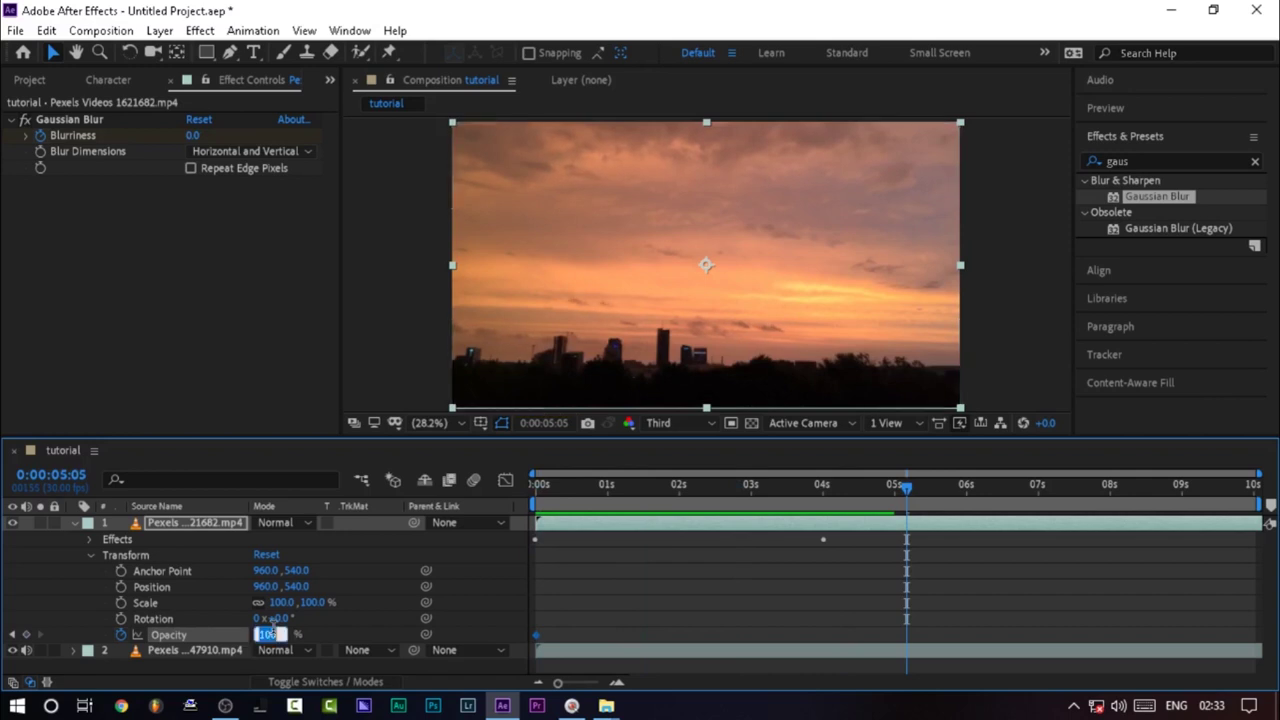
type("0")
key("Return")
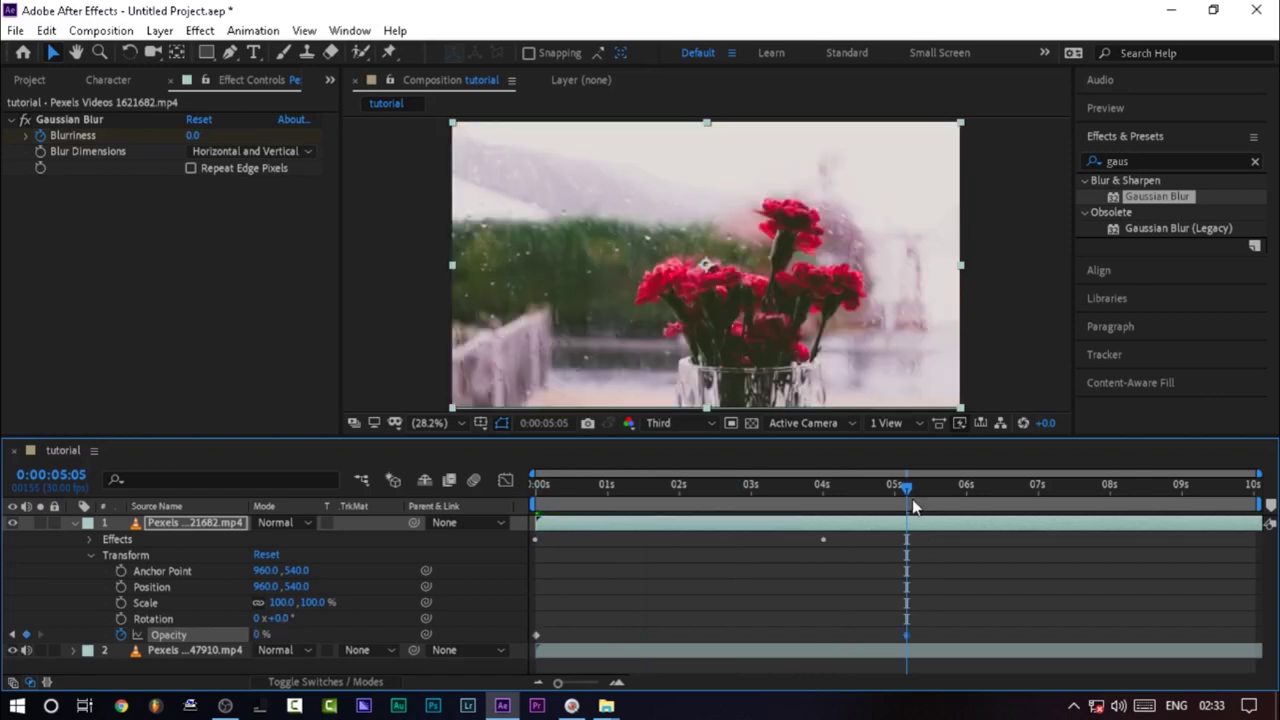
Preview the opacity fade from the start and collapse the layer's properties.
left_click_drag(863, 482, 390, 505)
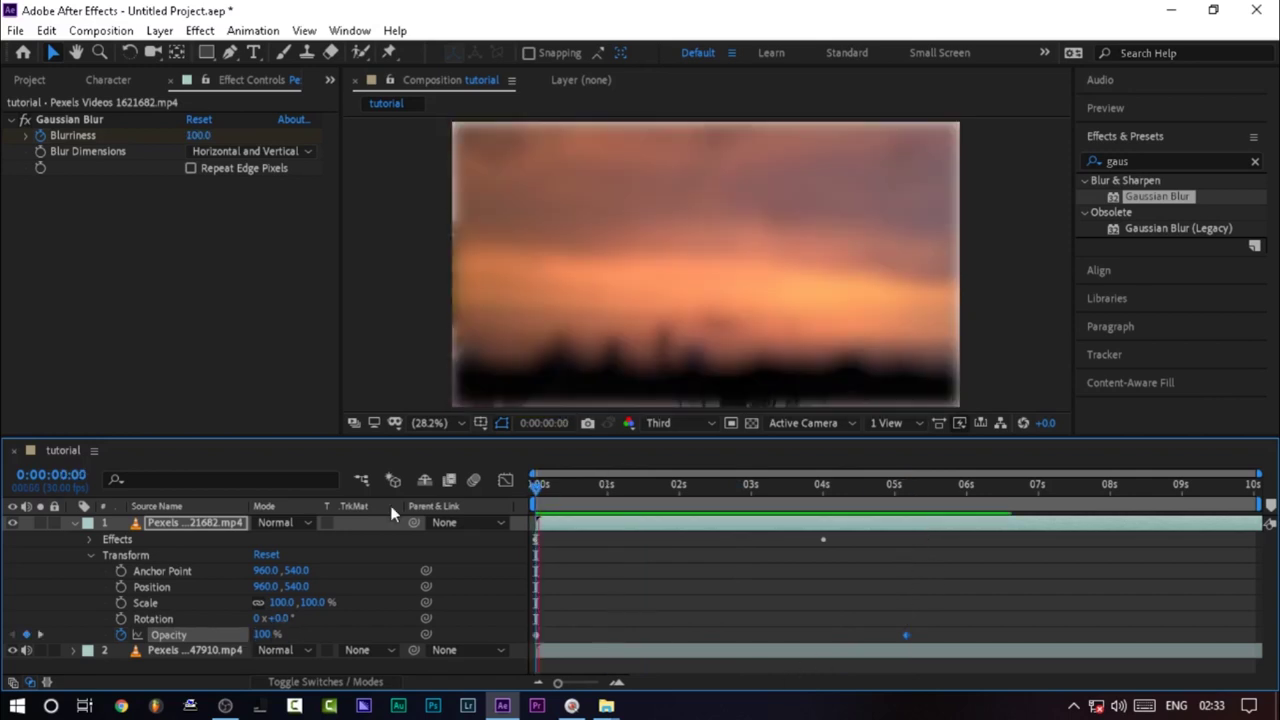
key("space")
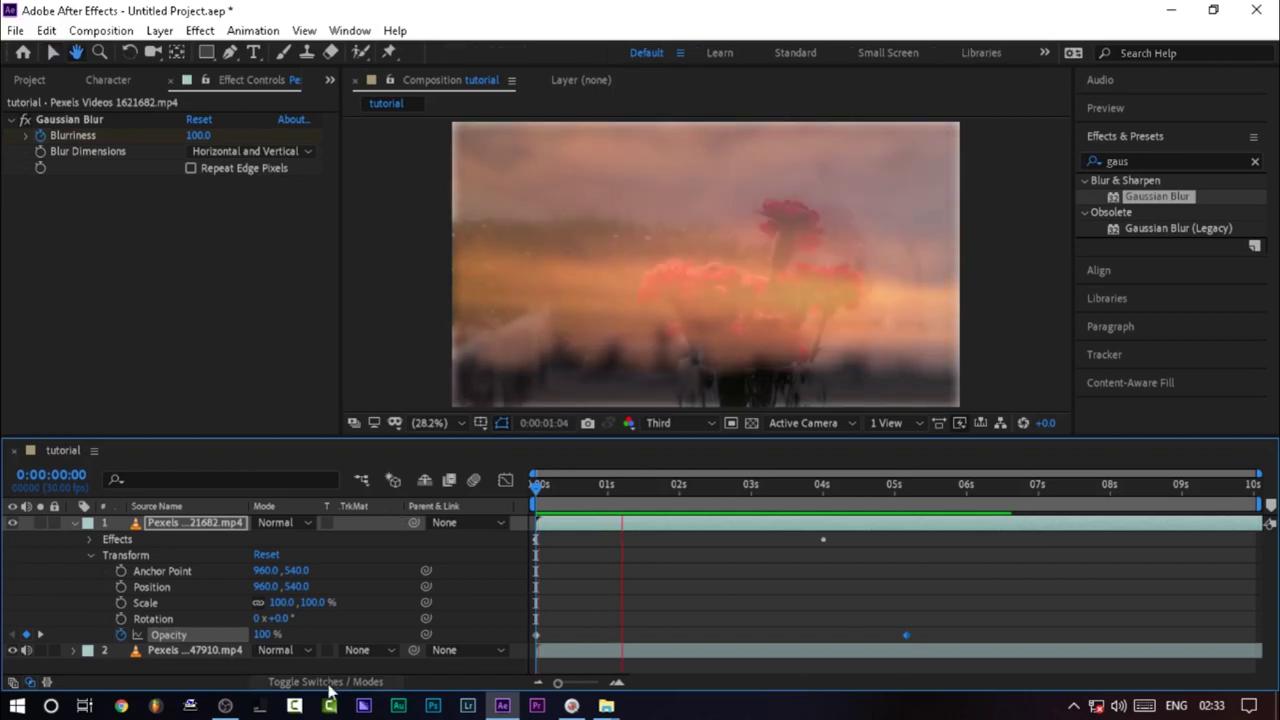
key("space")
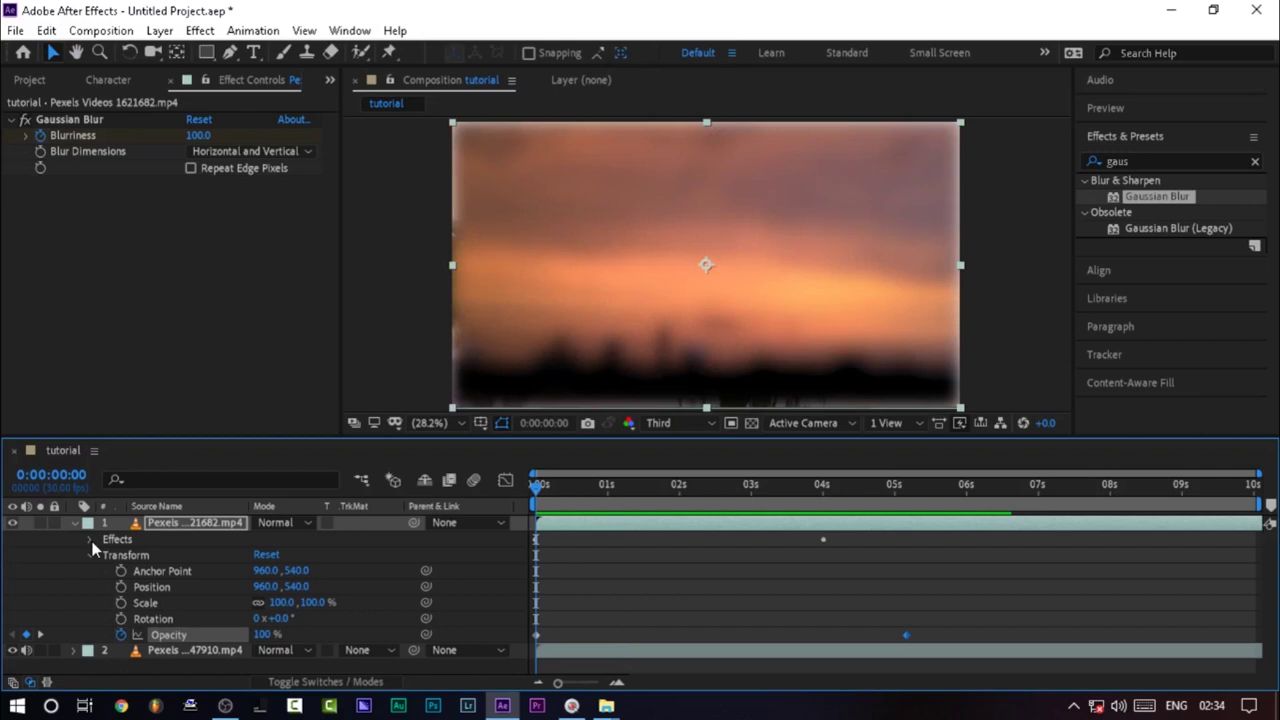
key("ctrl+grave")
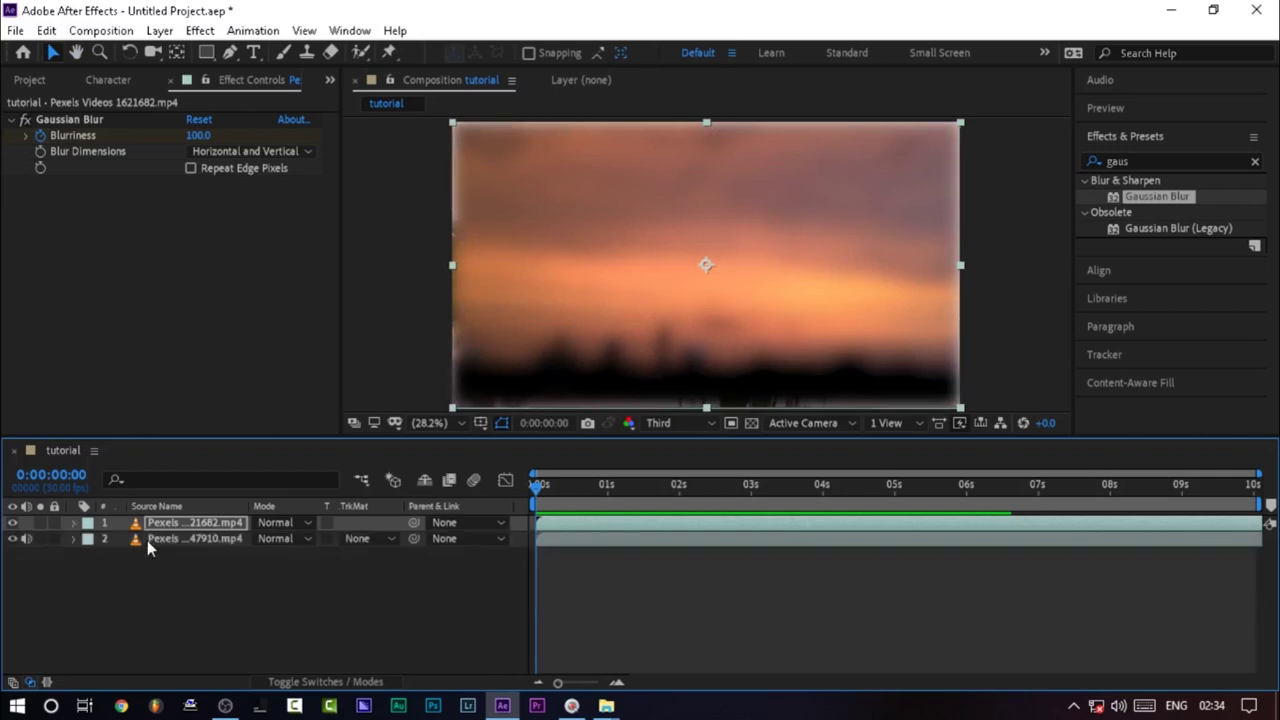
Select the flowers clip (layer 2) and delete it from the timeline.
left_click_drag(147, 540, 195, 546)
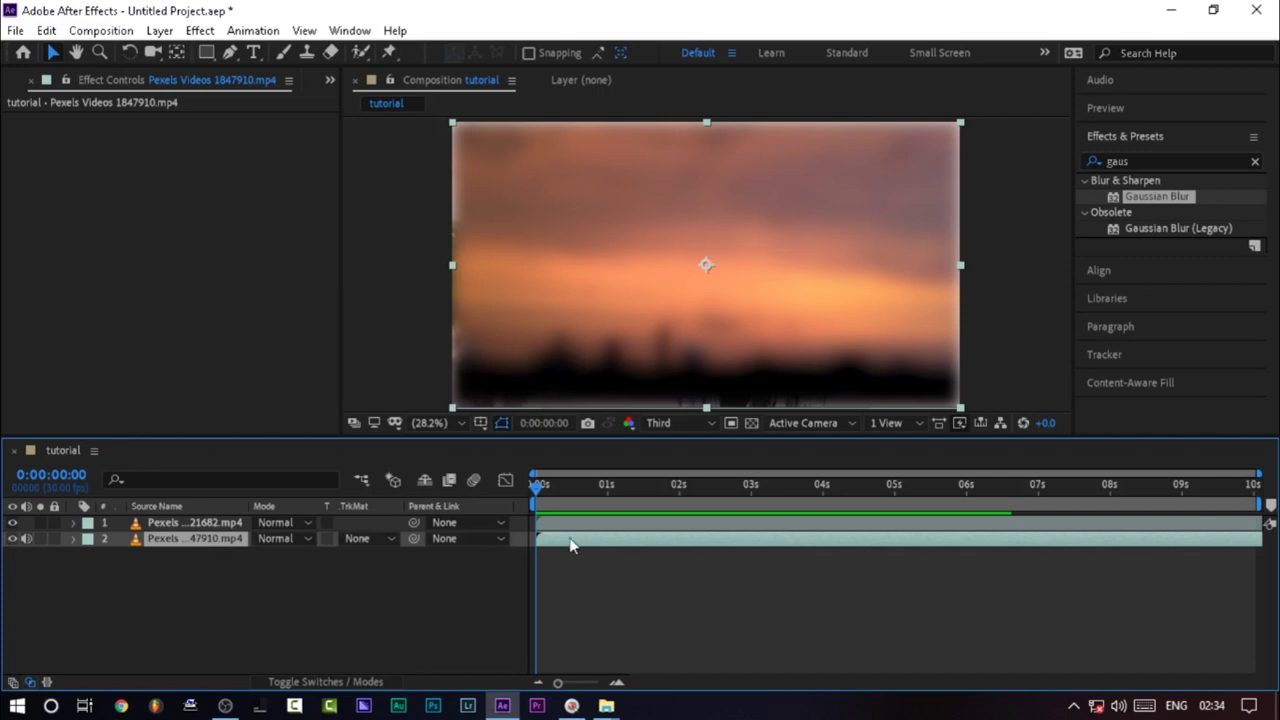
key("Delete")
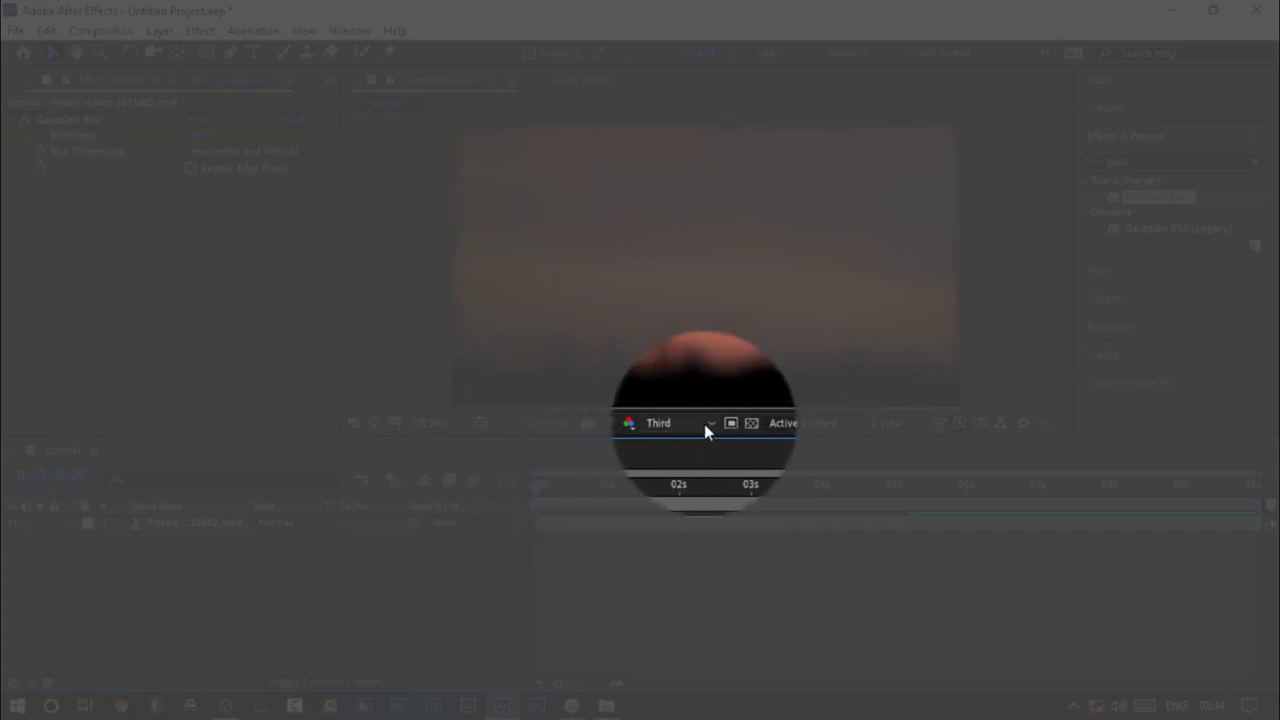
left_click(704, 424)
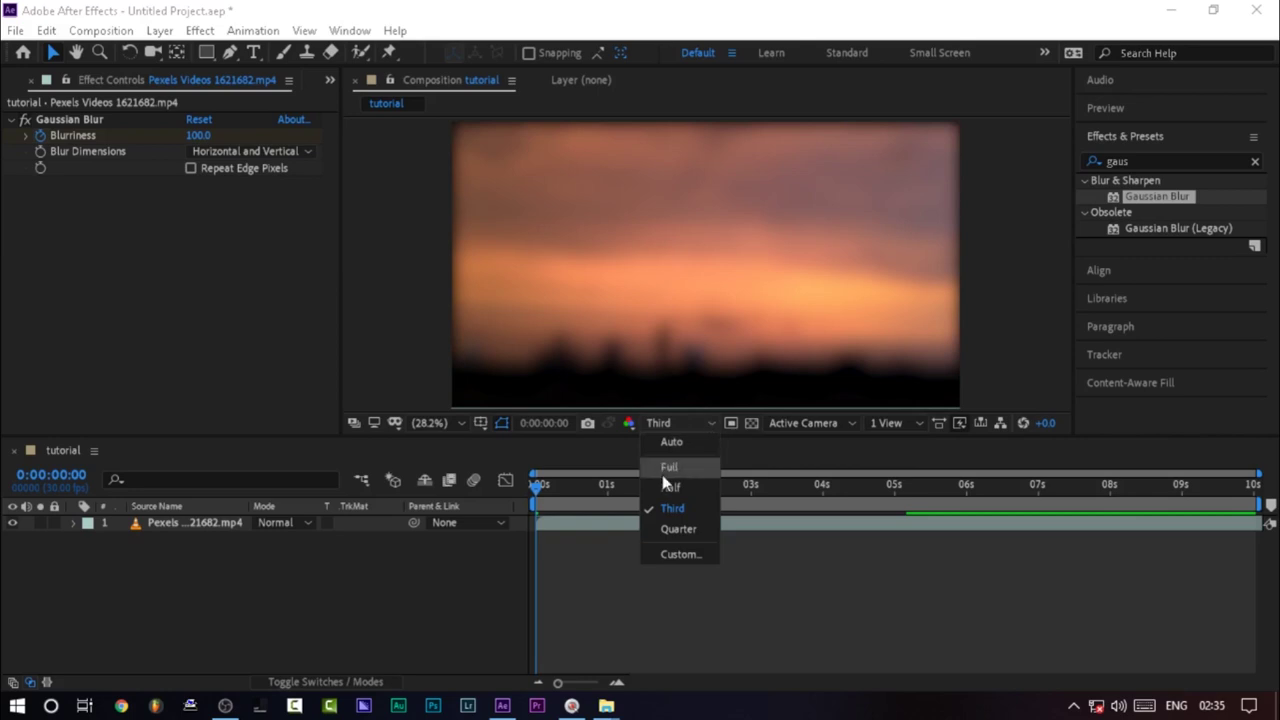
left_click(672, 528)
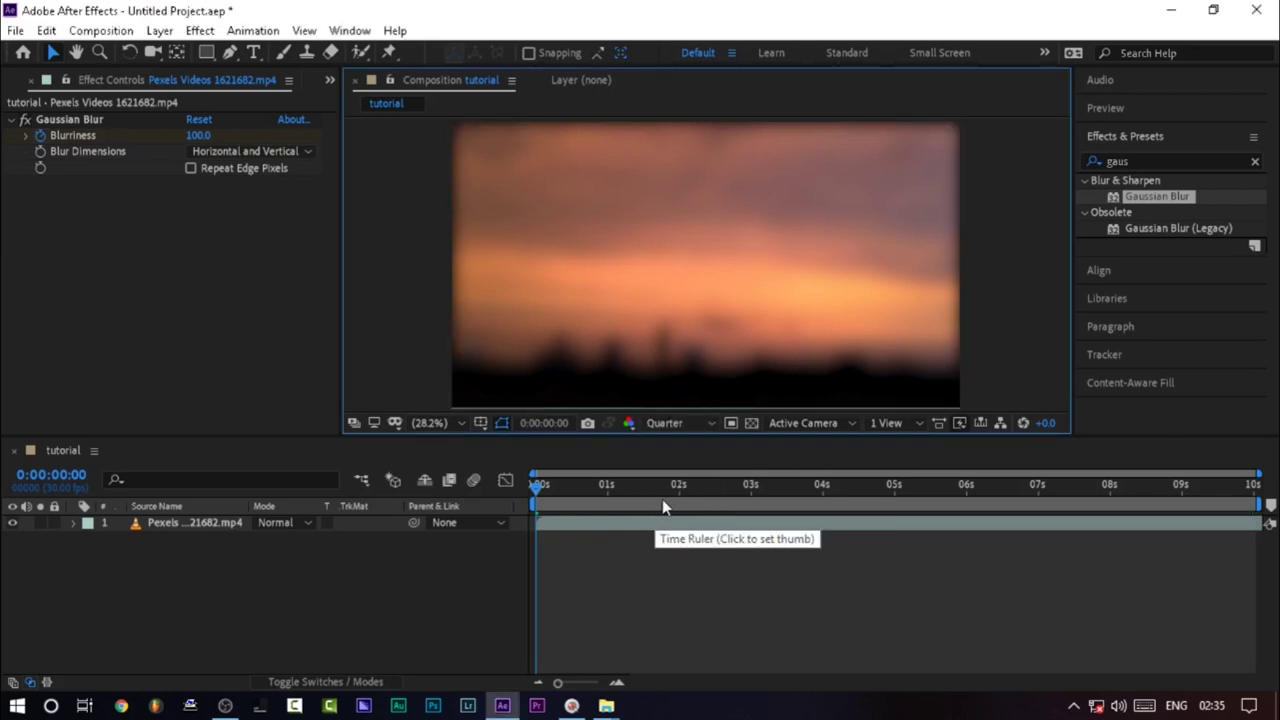
left_click(687, 421)
left_click(683, 535)
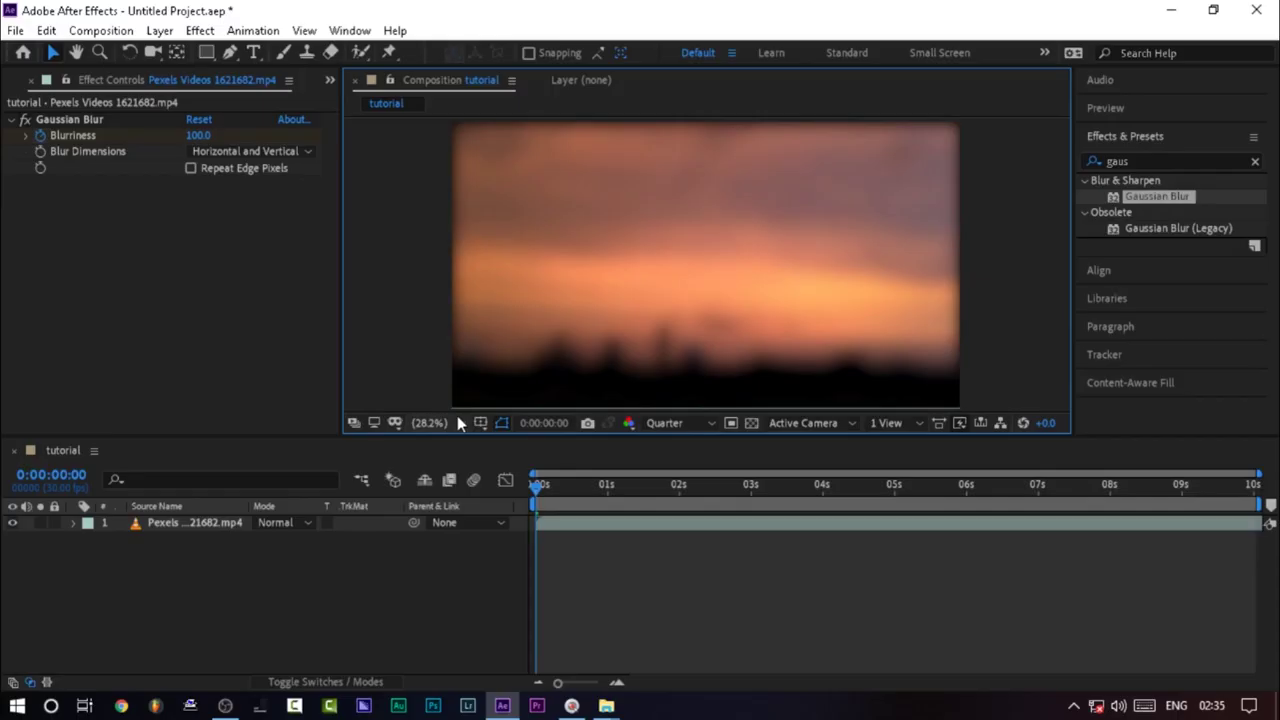
left_click(458, 422)
left_click(462, 362)
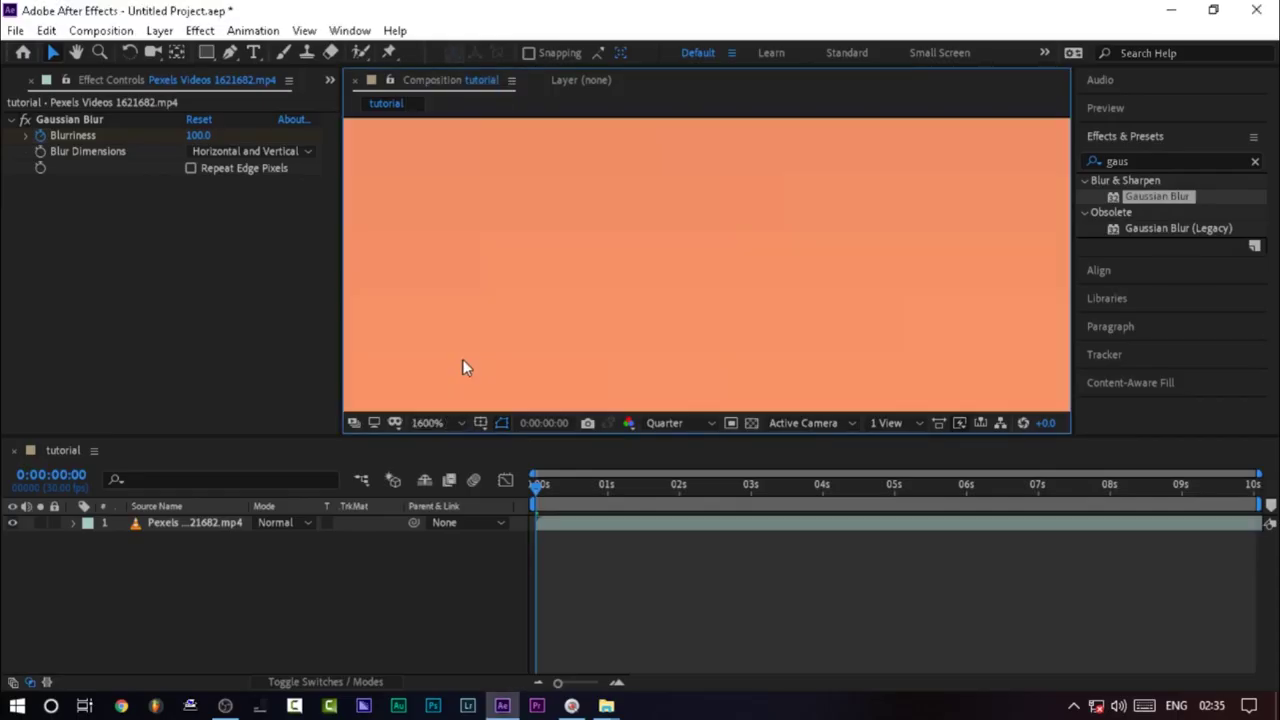
left_click(448, 425)
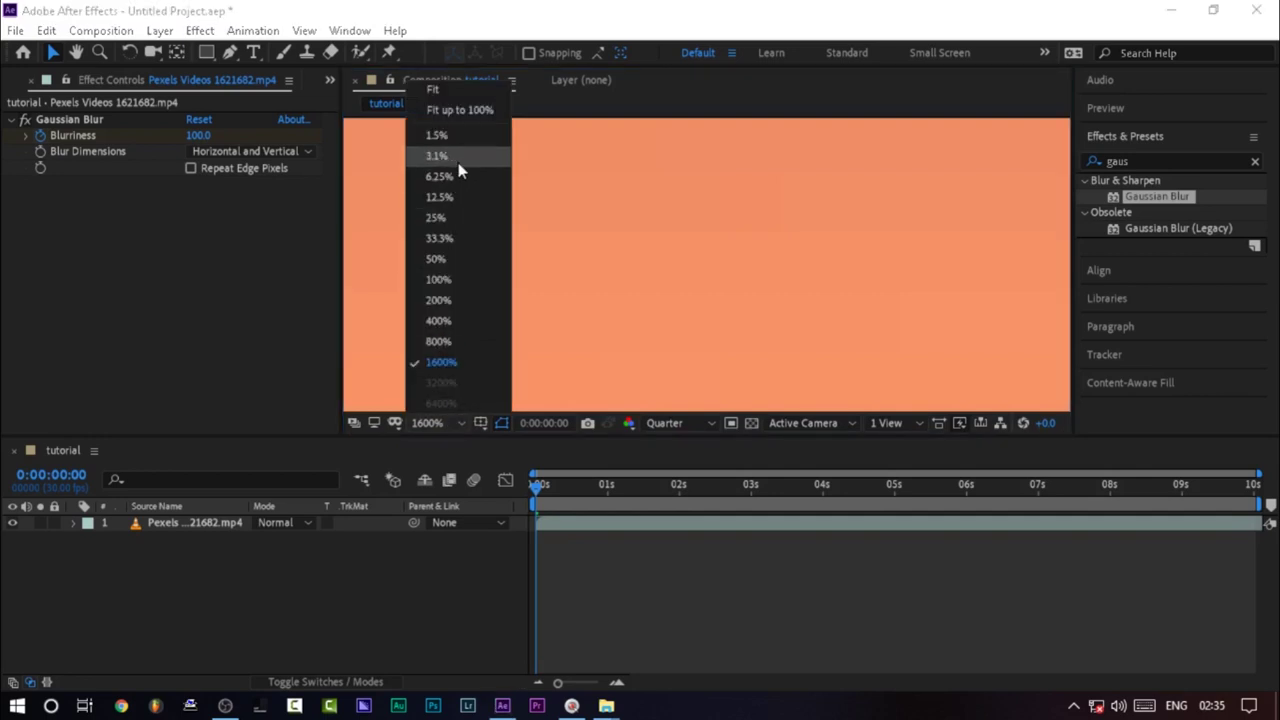
left_click(469, 88)
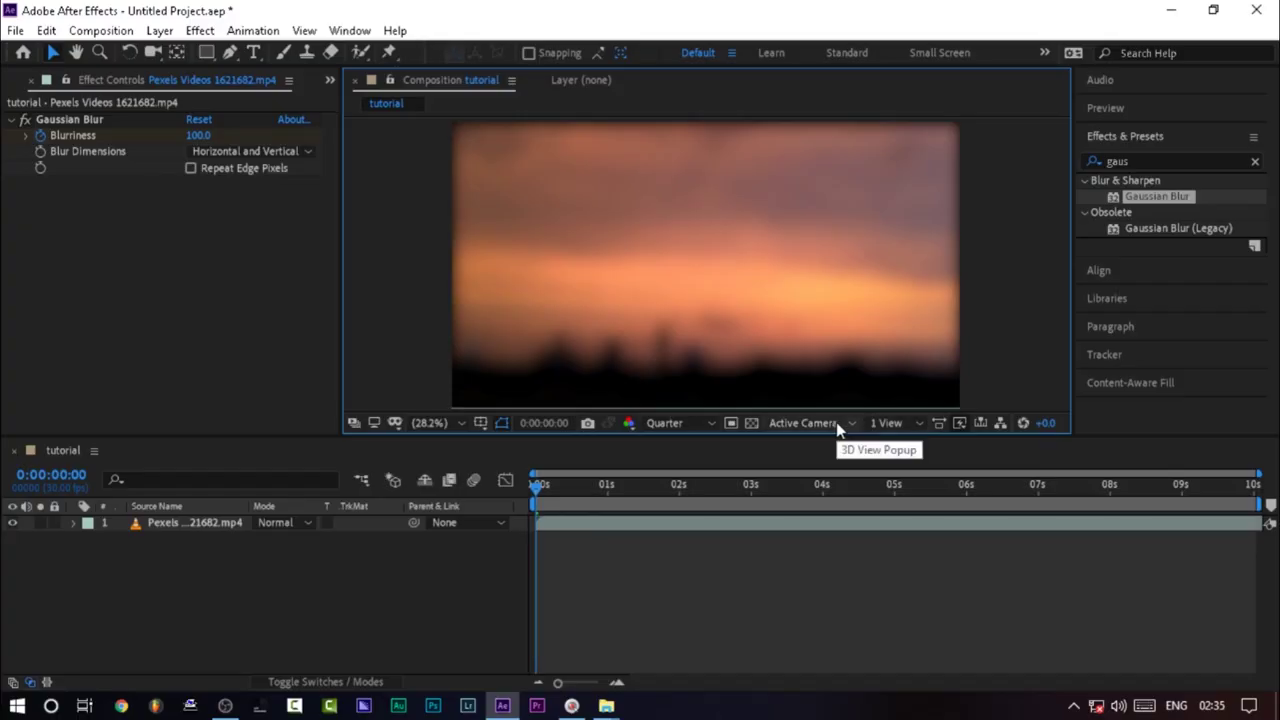
Clear the 'gaus' search from Effects & Presets and briefly preview the blurred clip.
left_click(1255, 162)
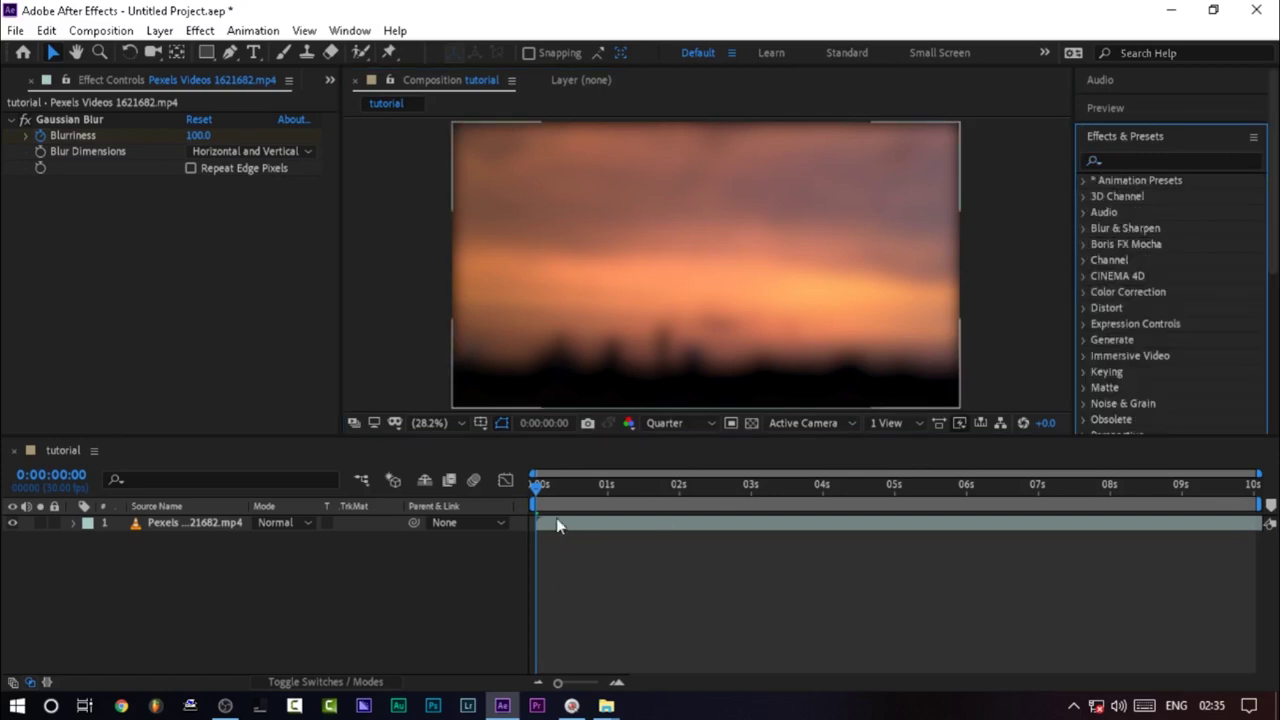
key("h")
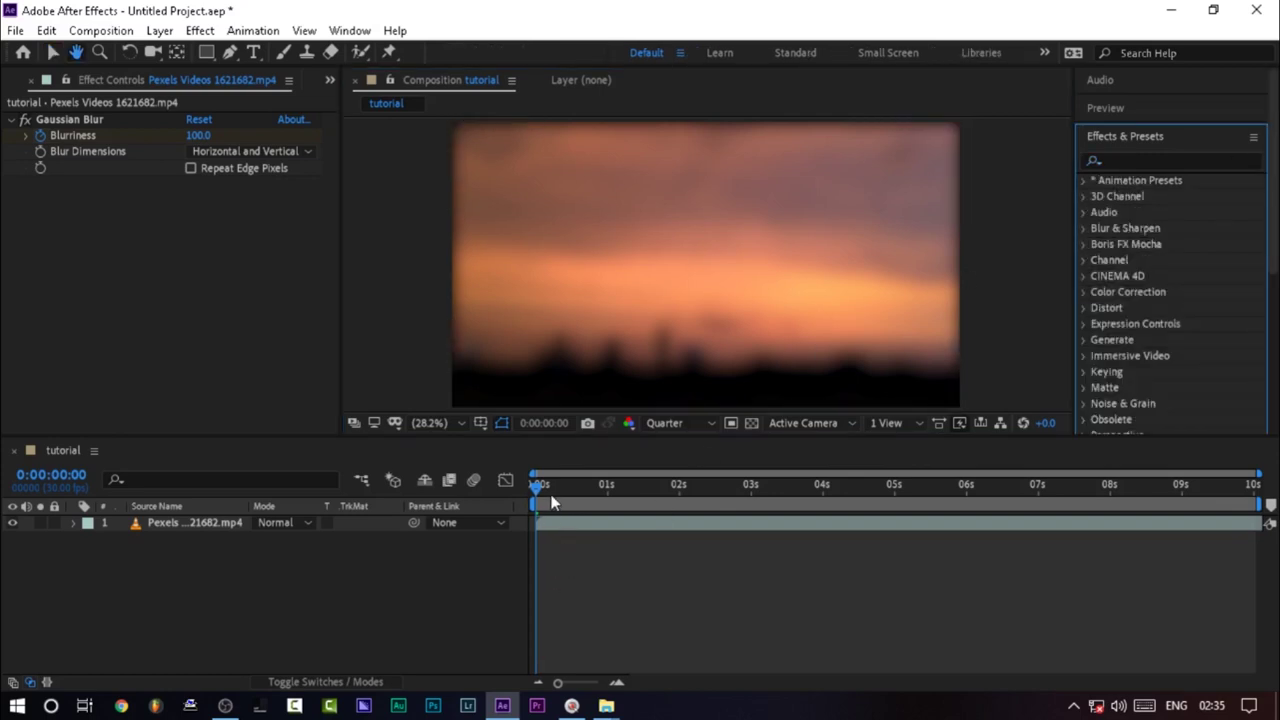
key("space")
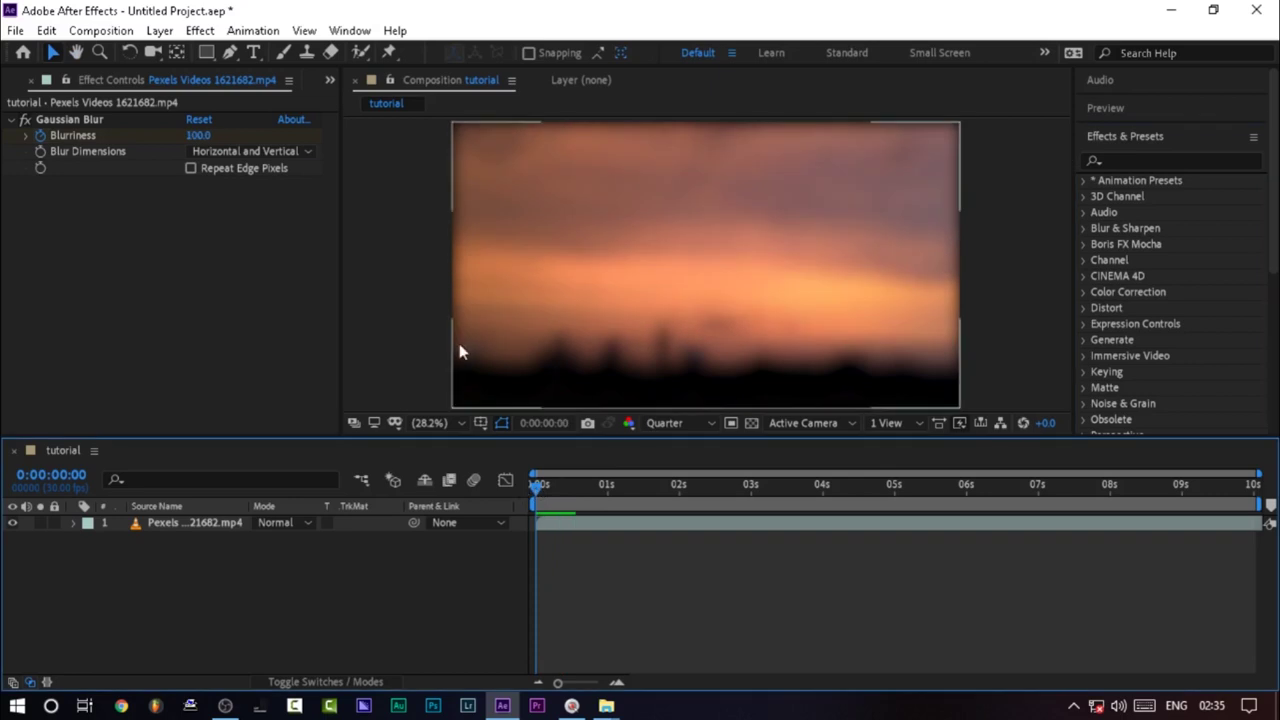
Pick the plain Rectangle tool, draw a trial rectangle, and remove it.
left_click(208, 50)
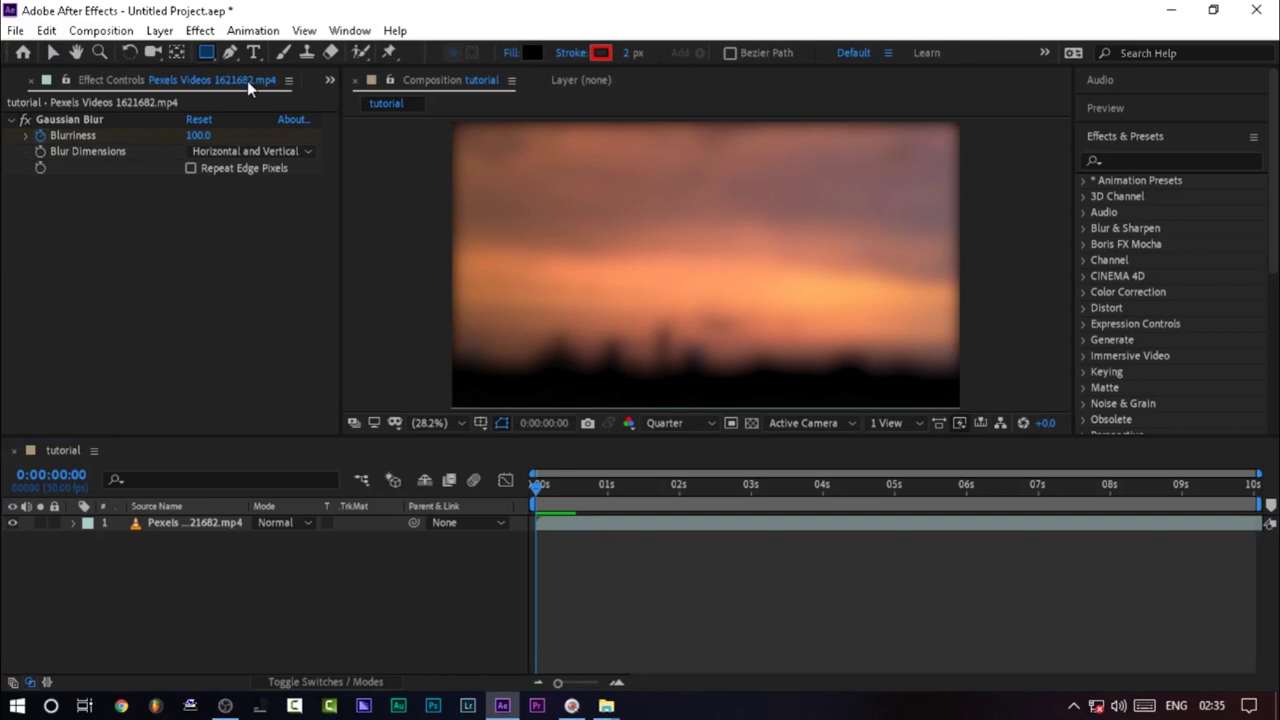
left_click(204, 52)
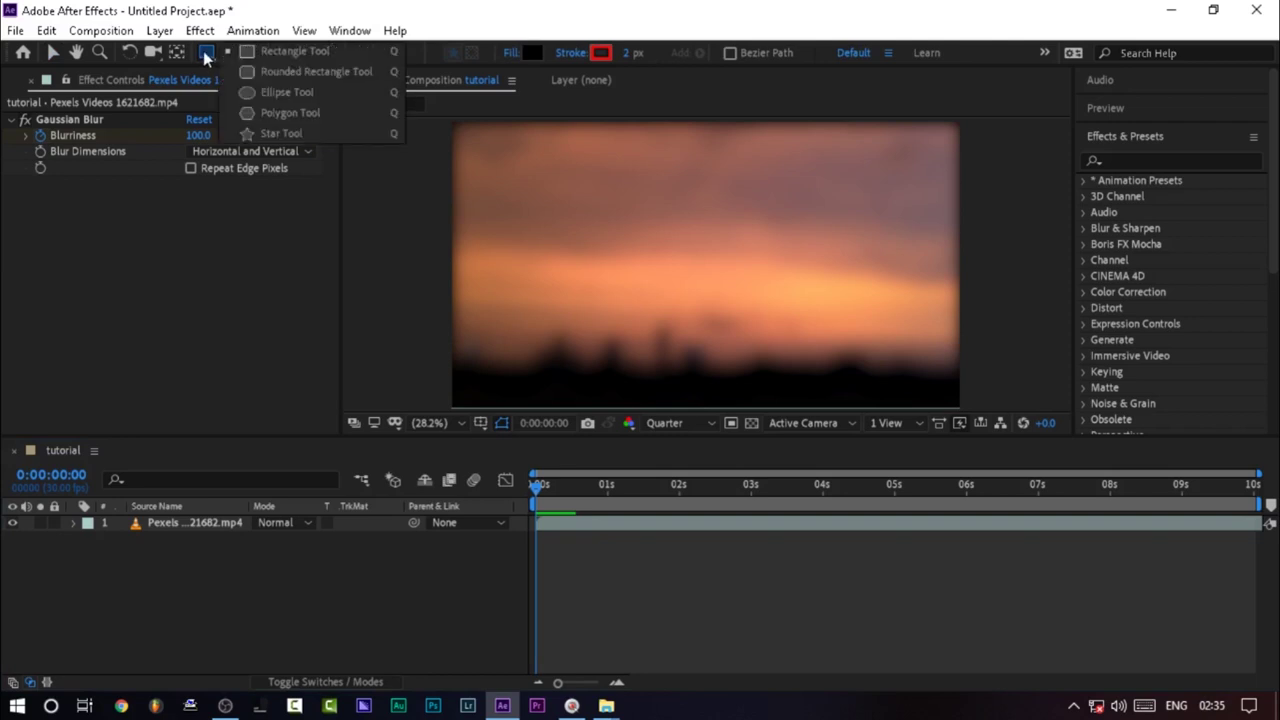
left_click(275, 52)
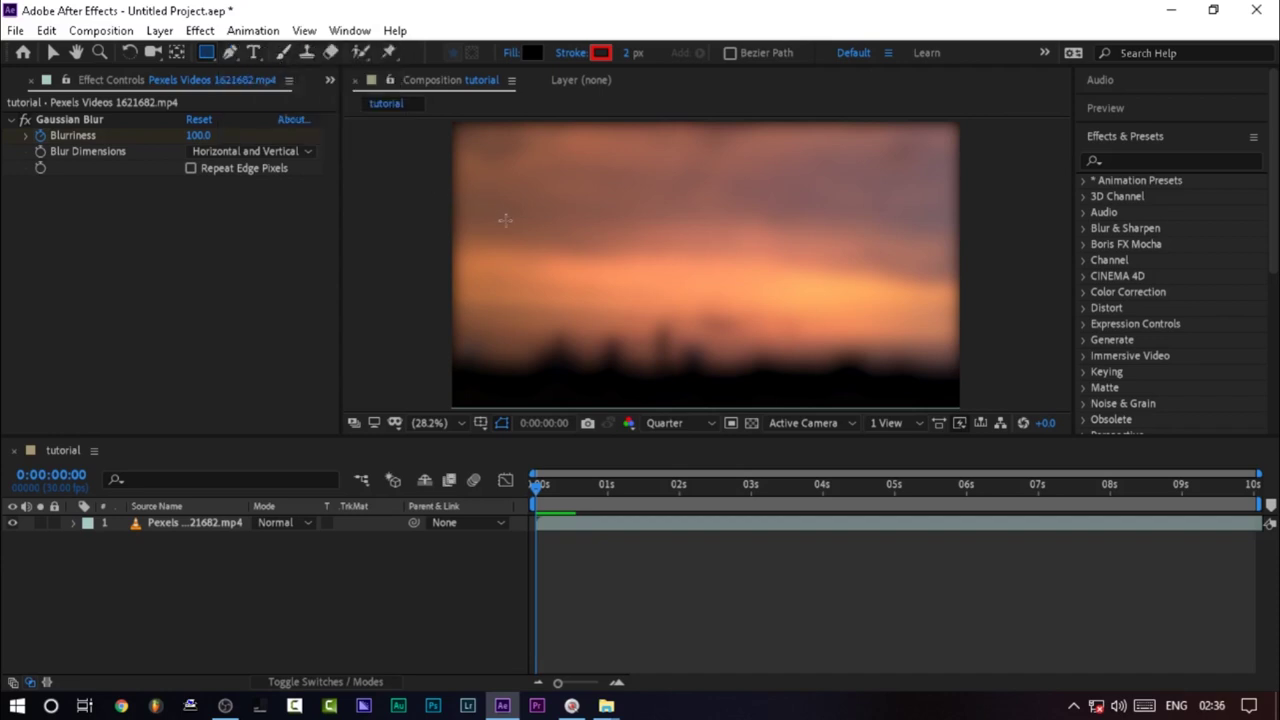
mouse_move(505, 219)
left_mouse_down()
mouse_move(552, 272)
mouse_move(856, 285)
left_mouse_up()
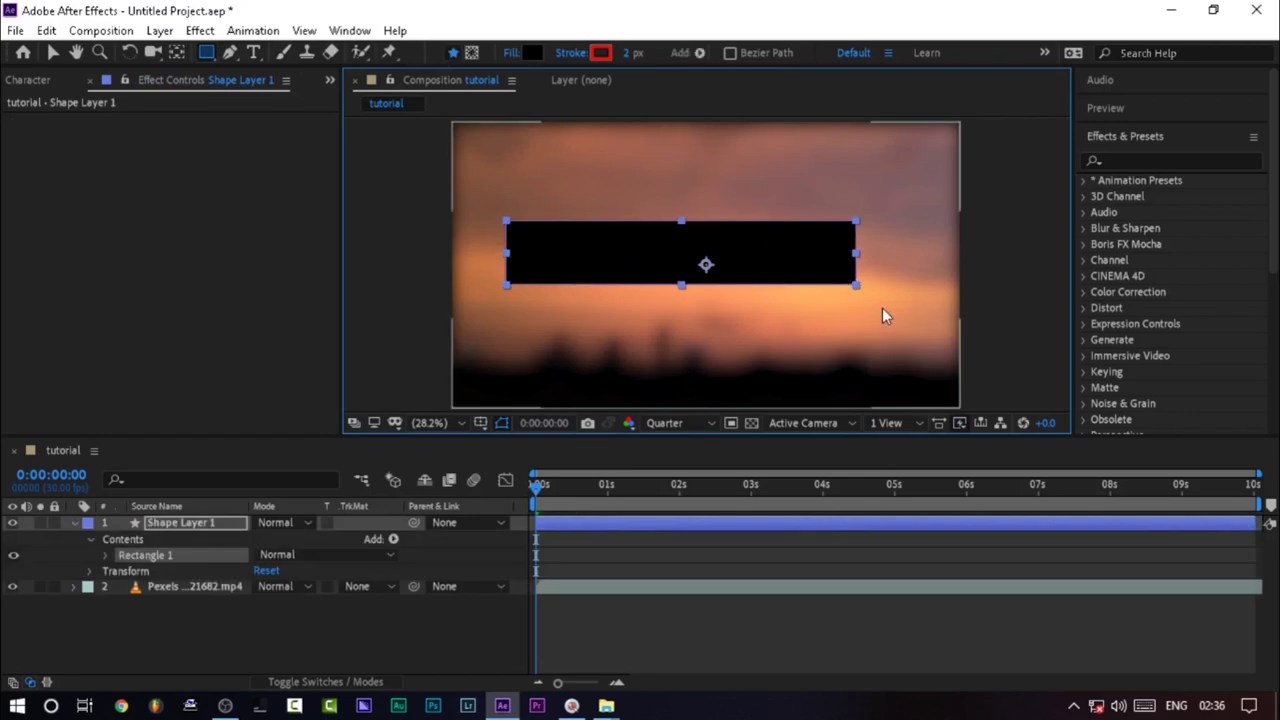
key("Delete")
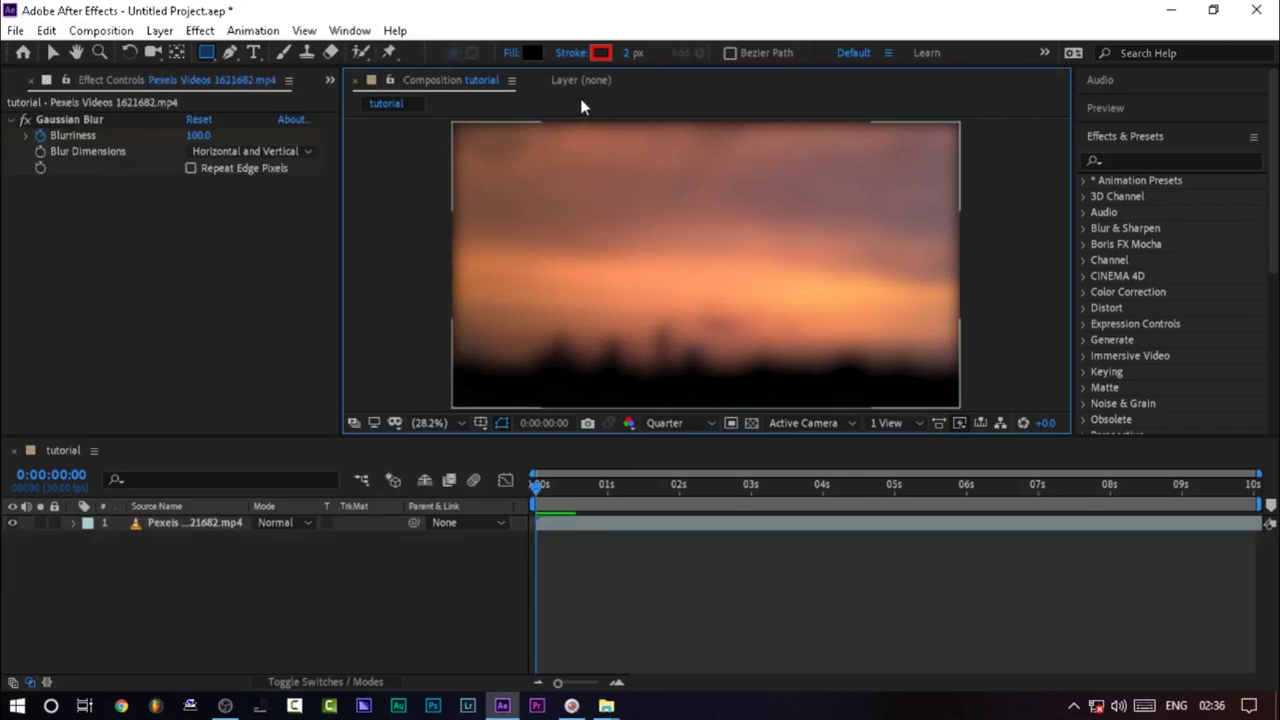
Confirm the black fill and red stroke colours for new shapes.
left_click(532, 52)
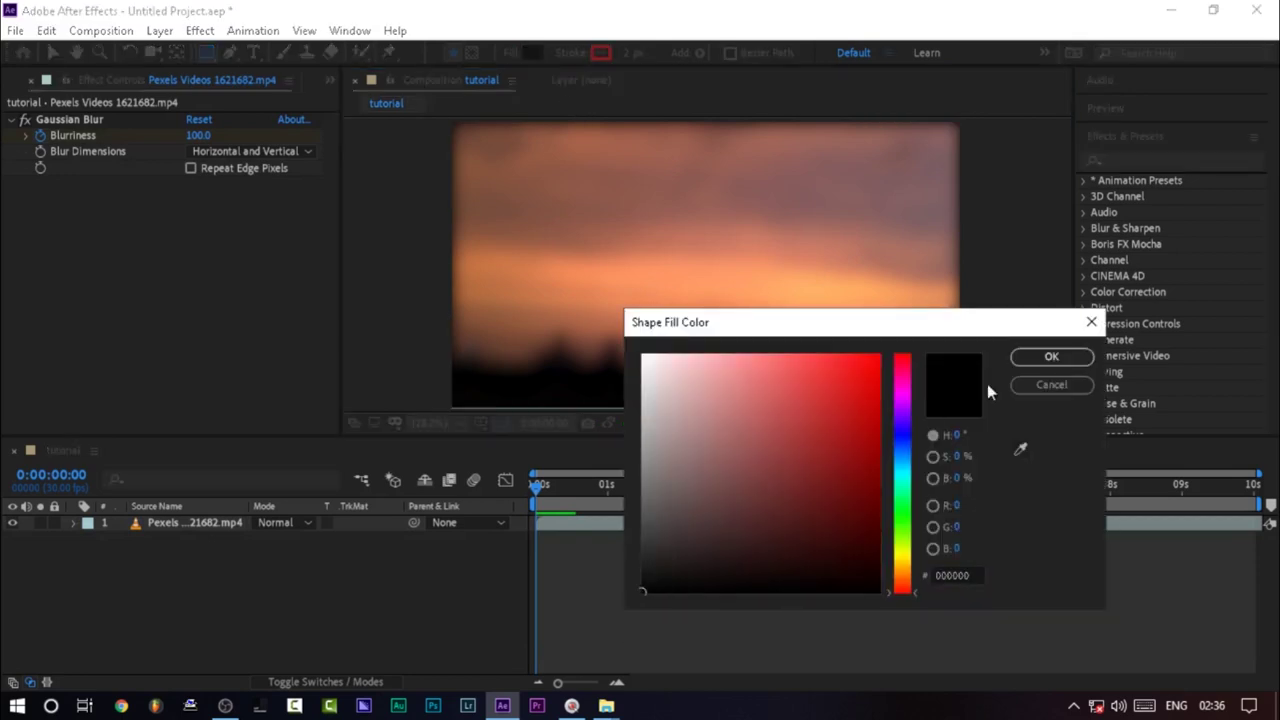
left_click(1028, 356)
left_click(600, 52)
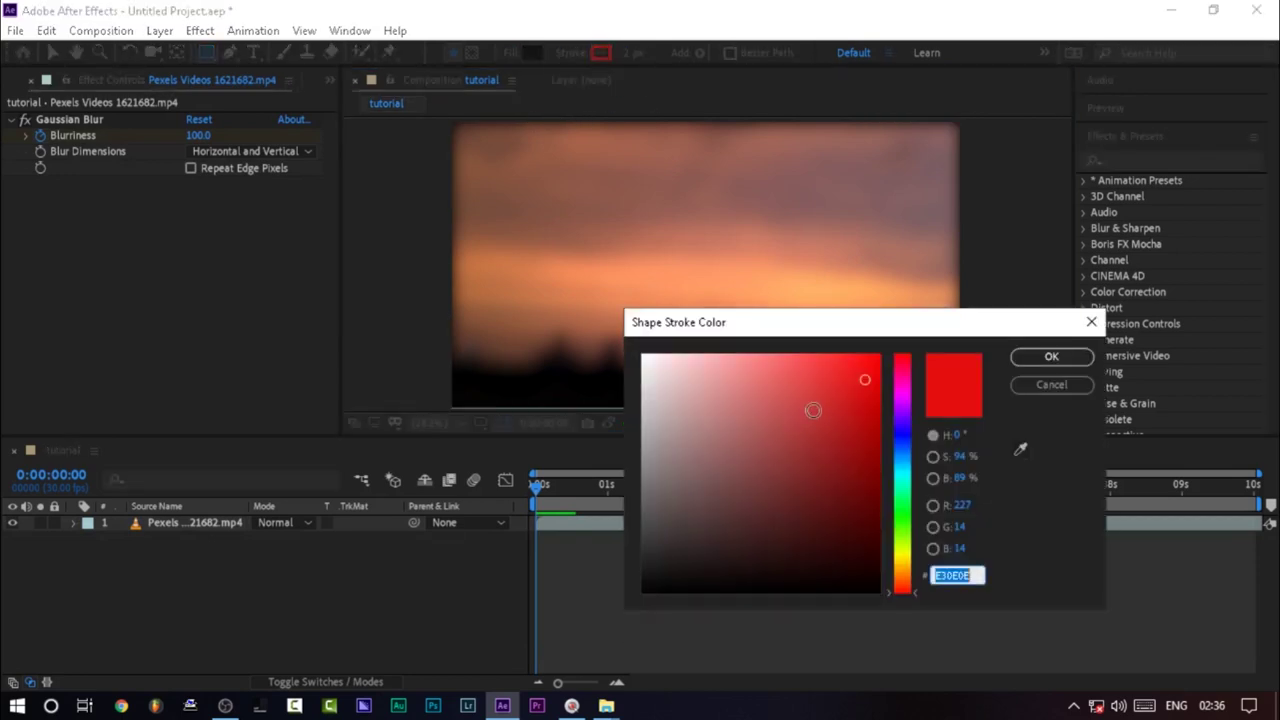
left_click(1033, 358)
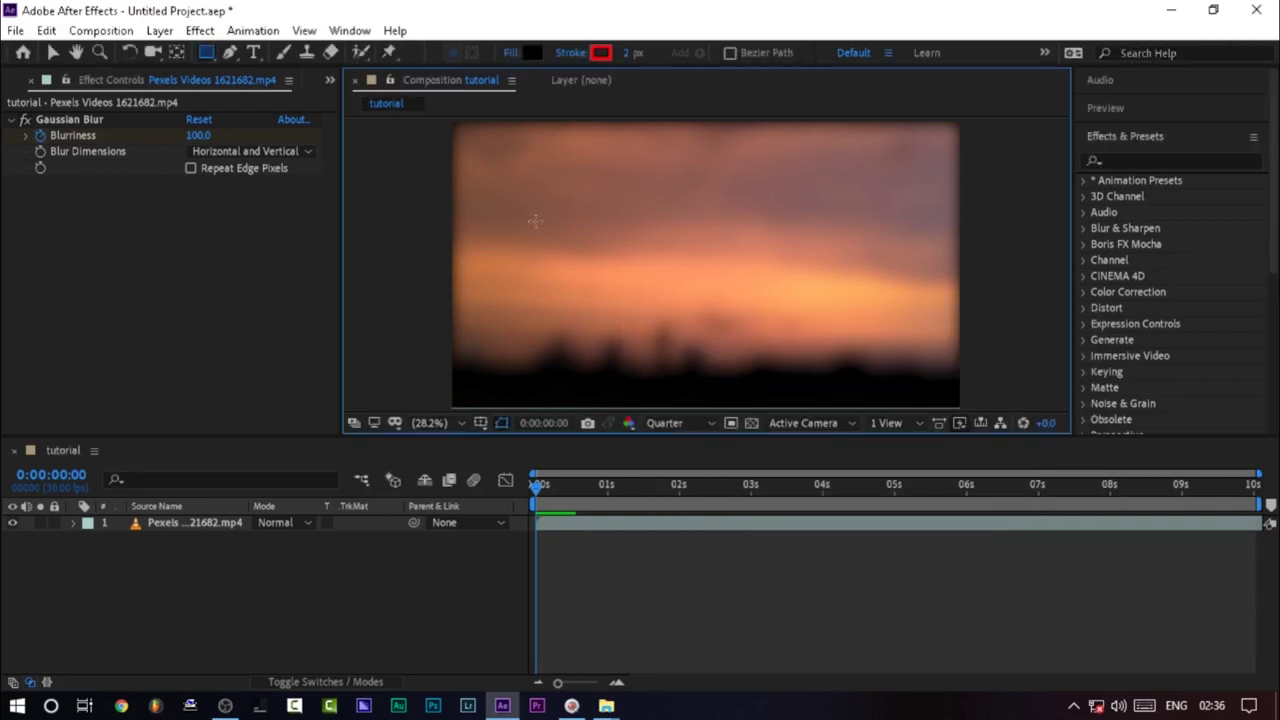
Draw a black rectangle and align it to the horizontal and vertical centre of the composition.
mouse_move(530, 222)
left_mouse_down()
mouse_move(571, 266)
mouse_move(697, 290)
mouse_move(914, 291)
mouse_move(892, 302)
left_mouse_up()
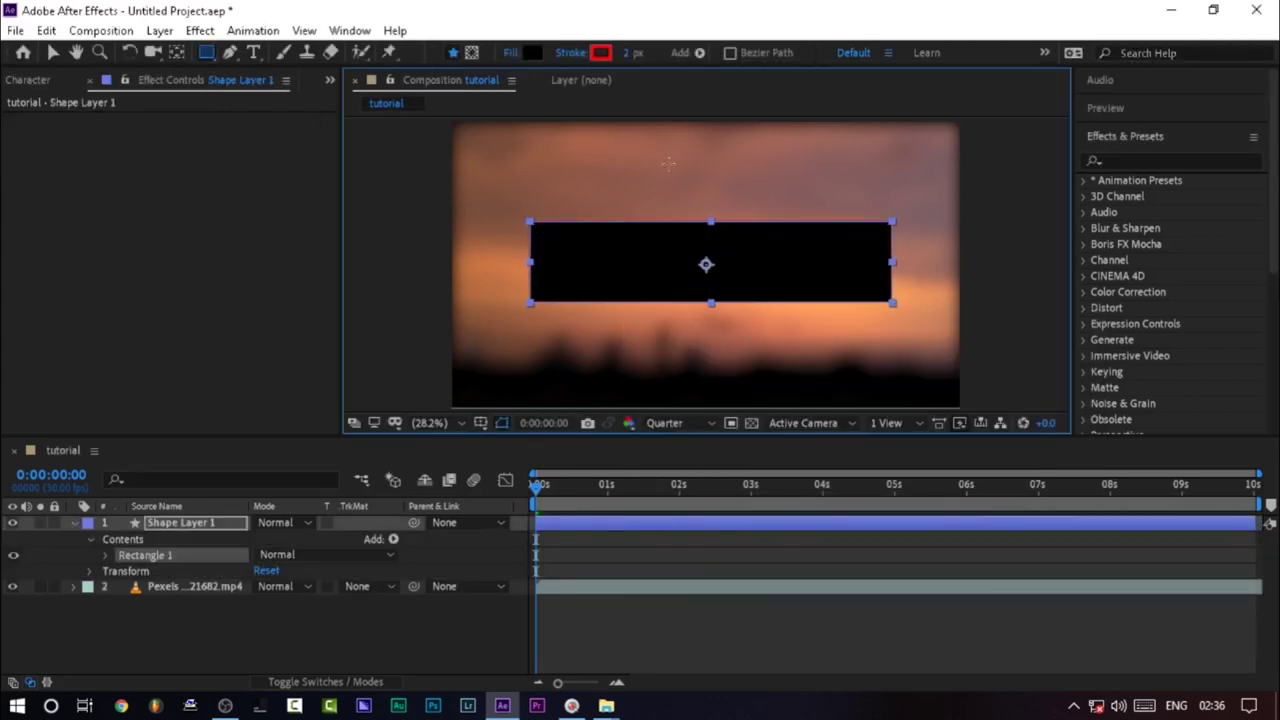
left_click(53, 52)
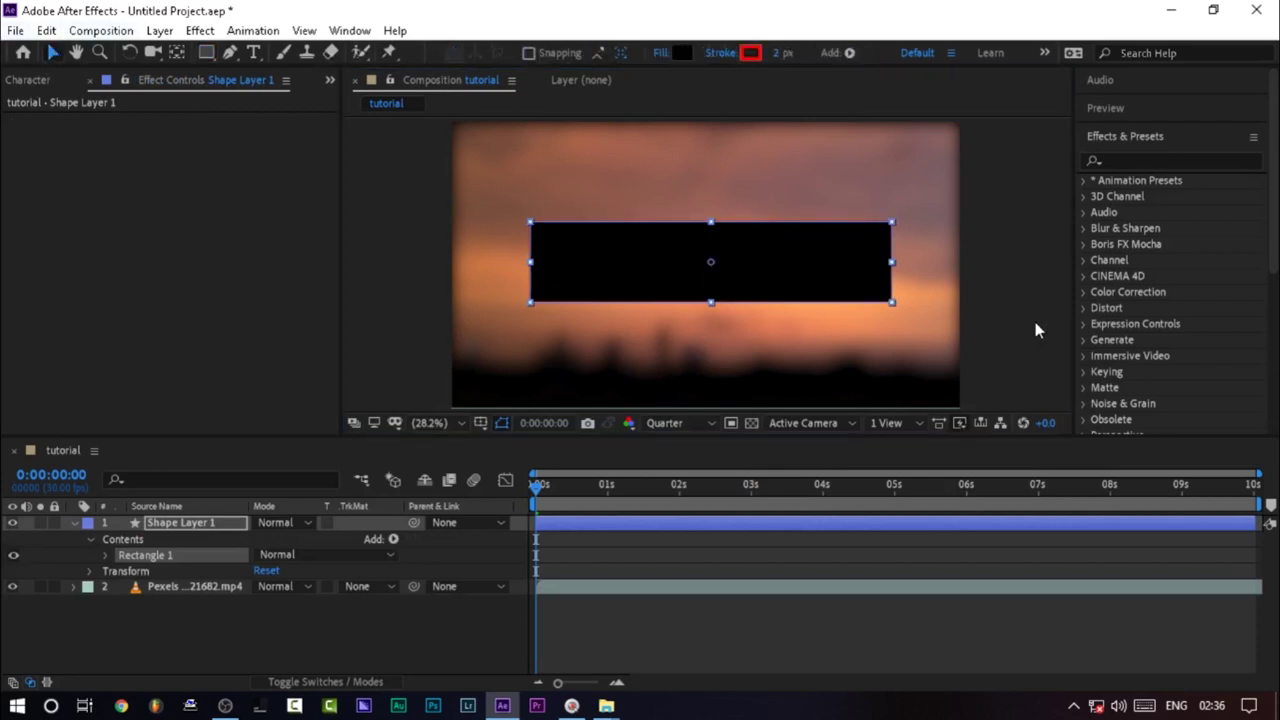
left_click(782, 521)
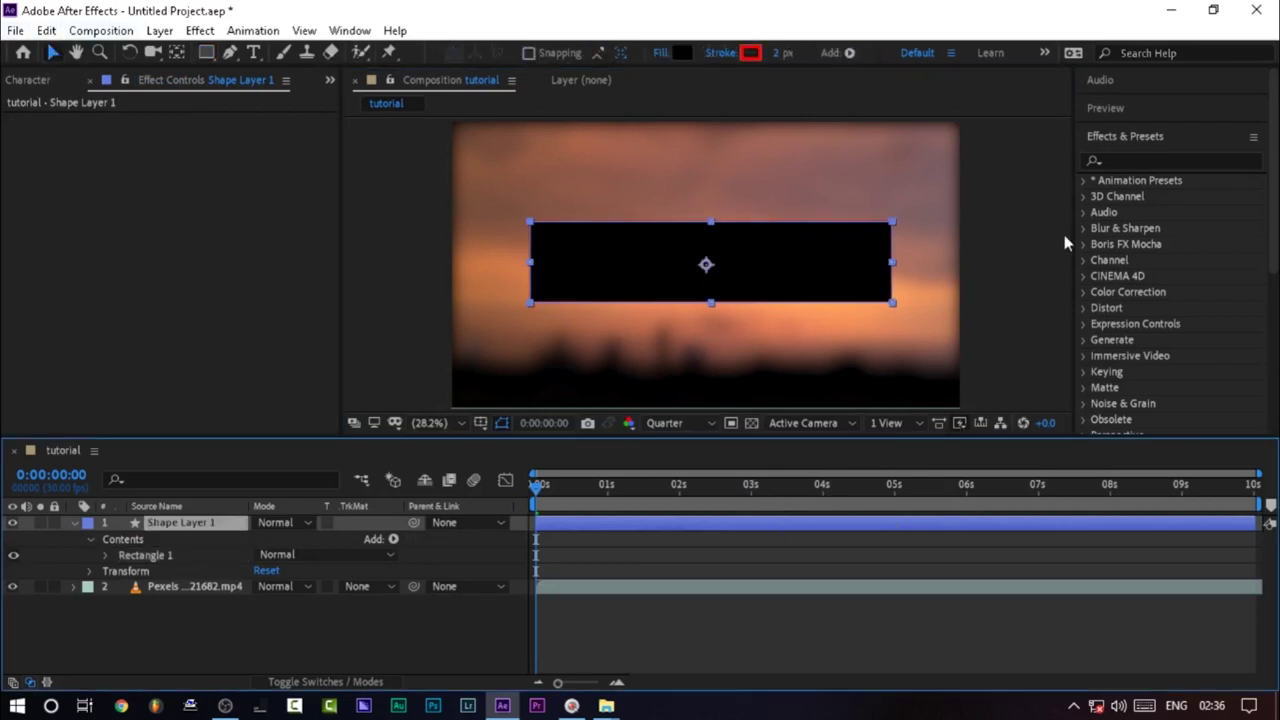
left_click(1167, 136)
left_click(1138, 165)
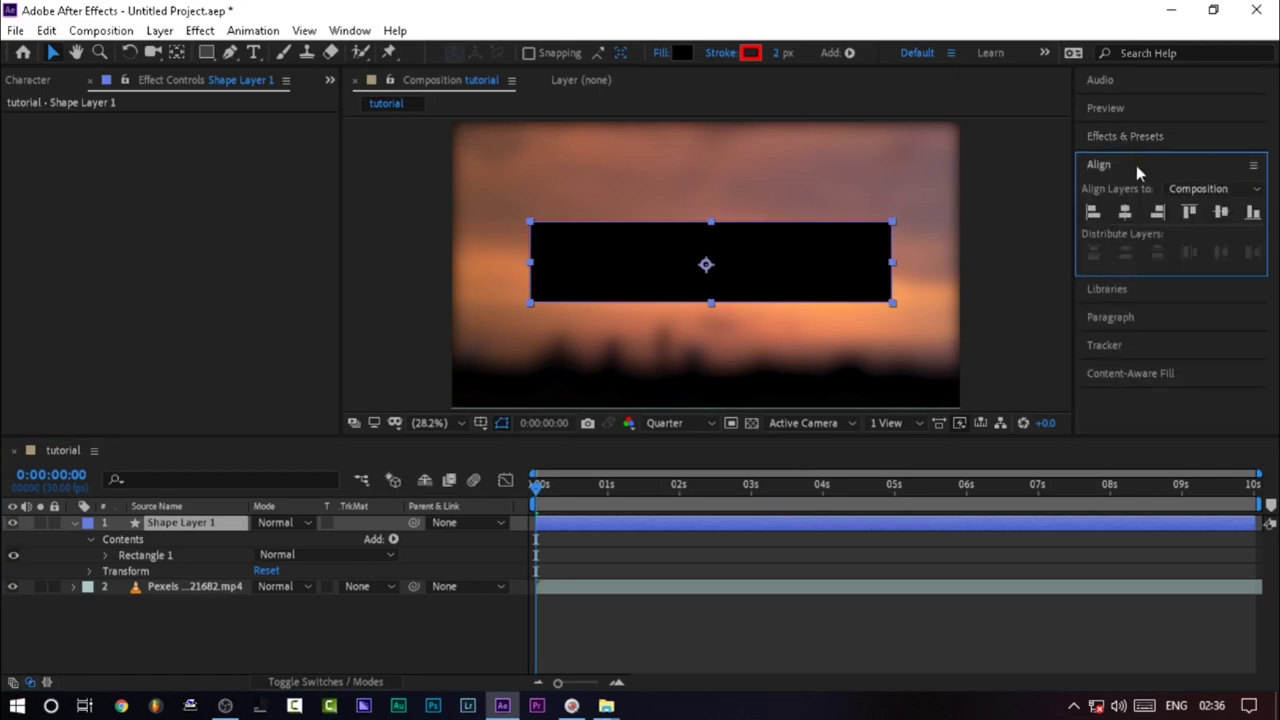
left_click(1125, 212)
left_click(1219, 213)
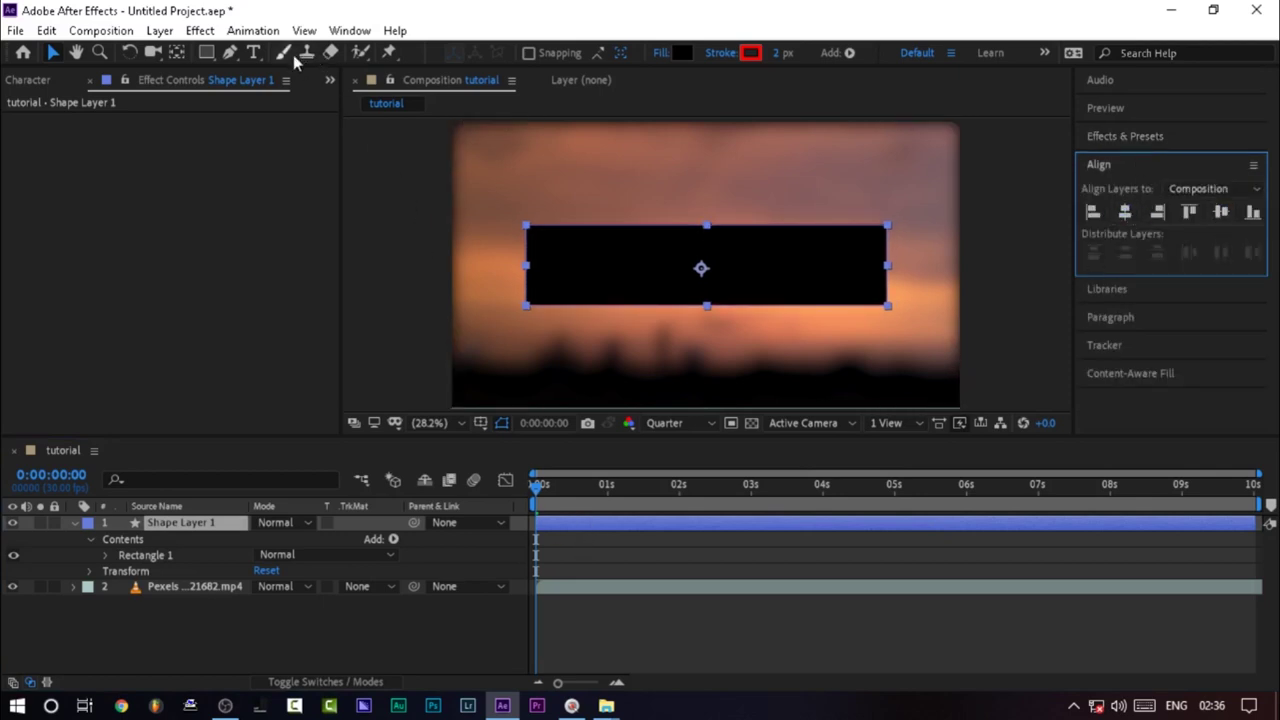
left_click(253, 52)
Start a text layer and set its font to Geared Slab Bold.
left_click(560, 258)
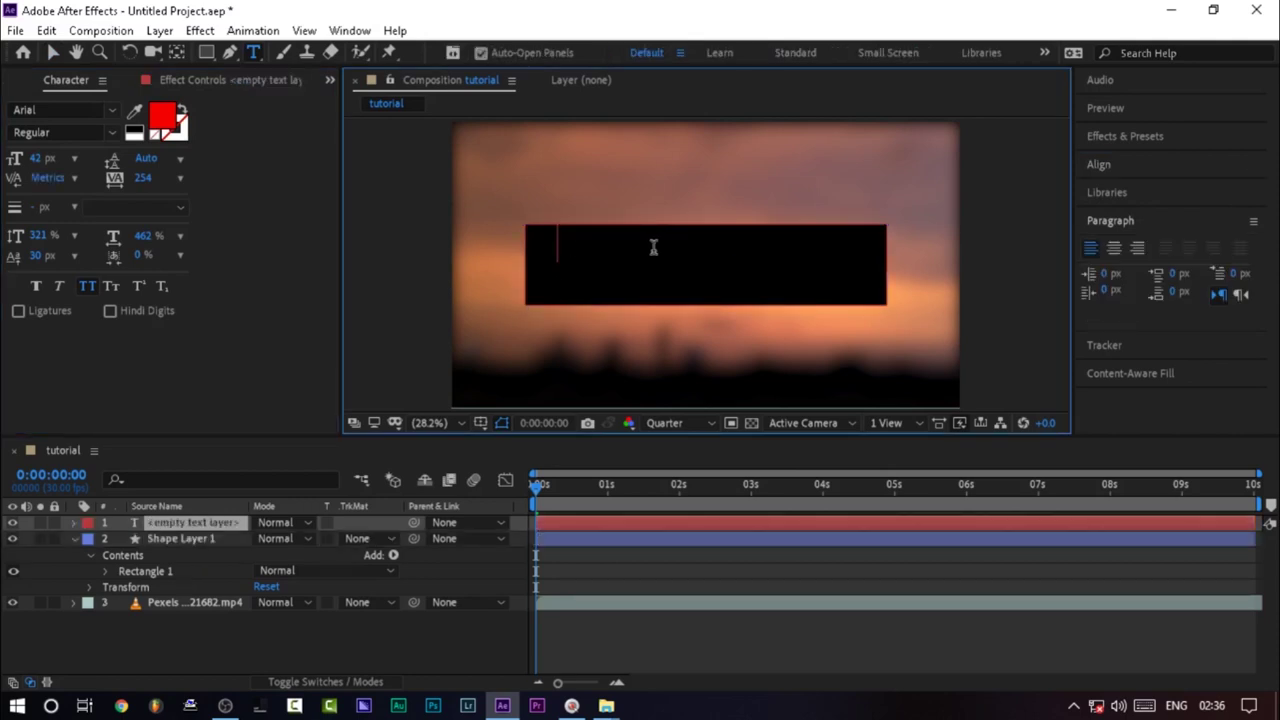
left_click(65, 110)
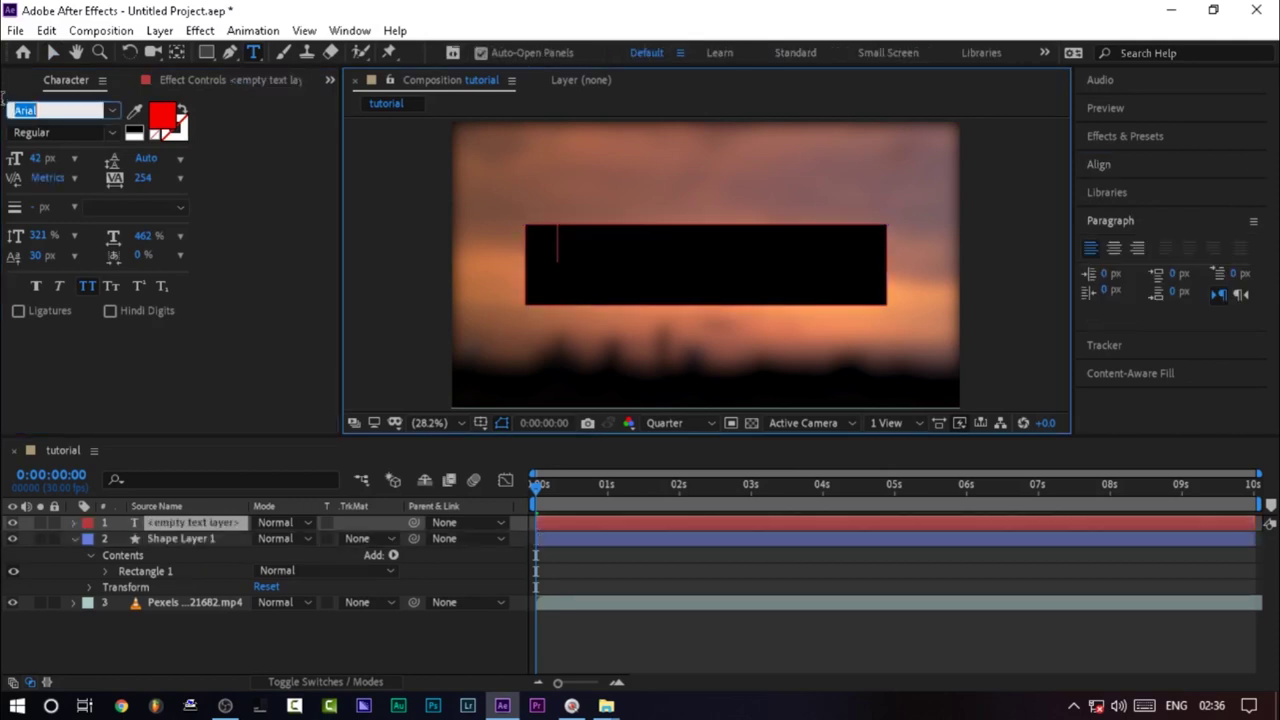
type("gea")
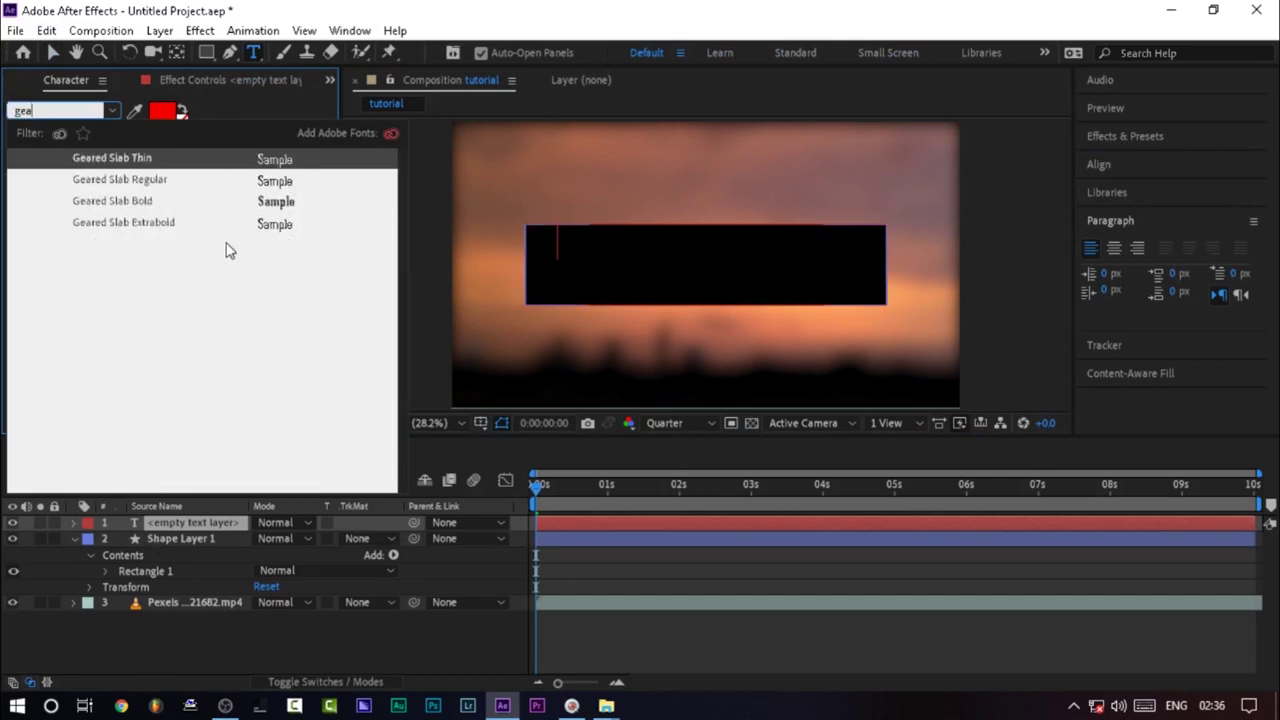
left_click(170, 201)
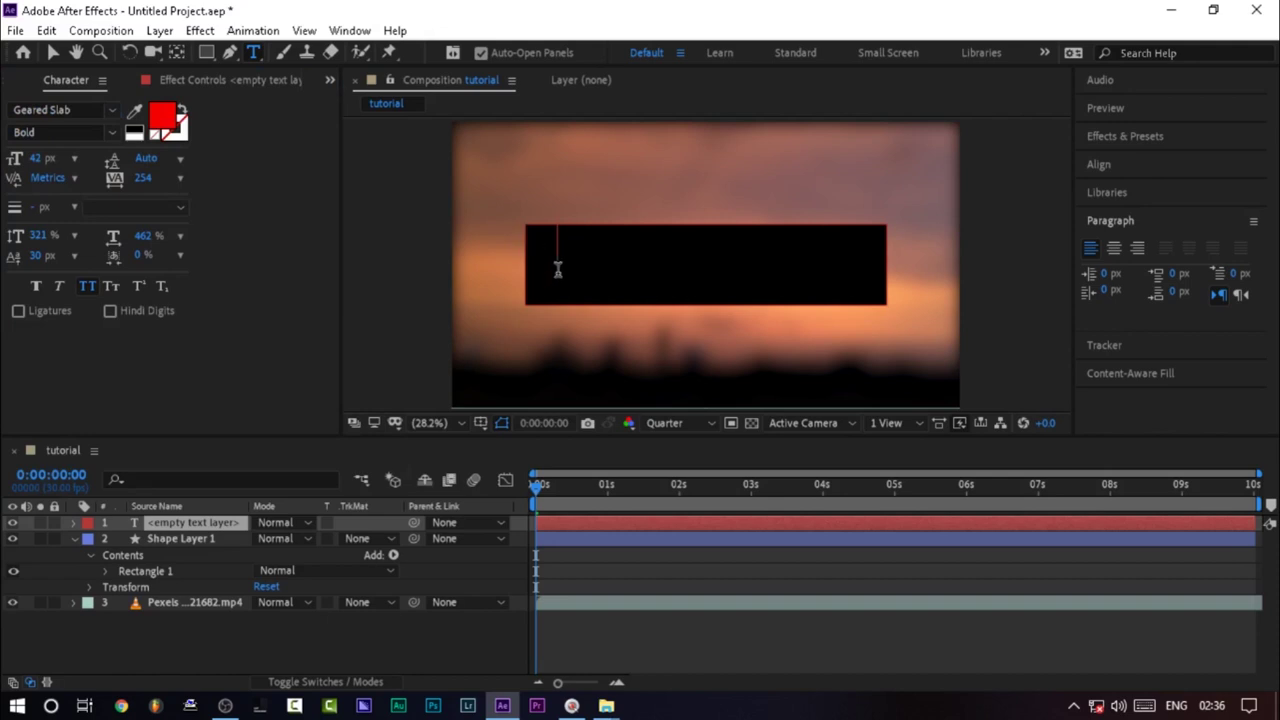
left_click(114, 133)
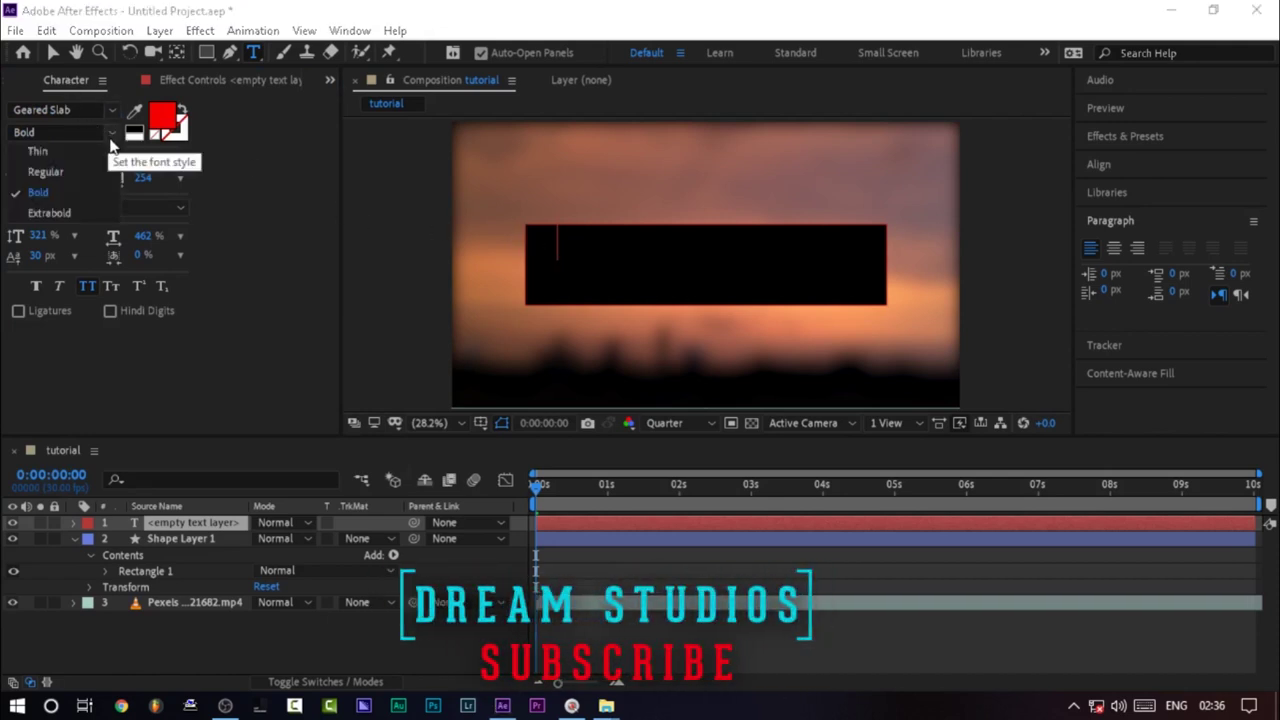
left_click(86, 192)
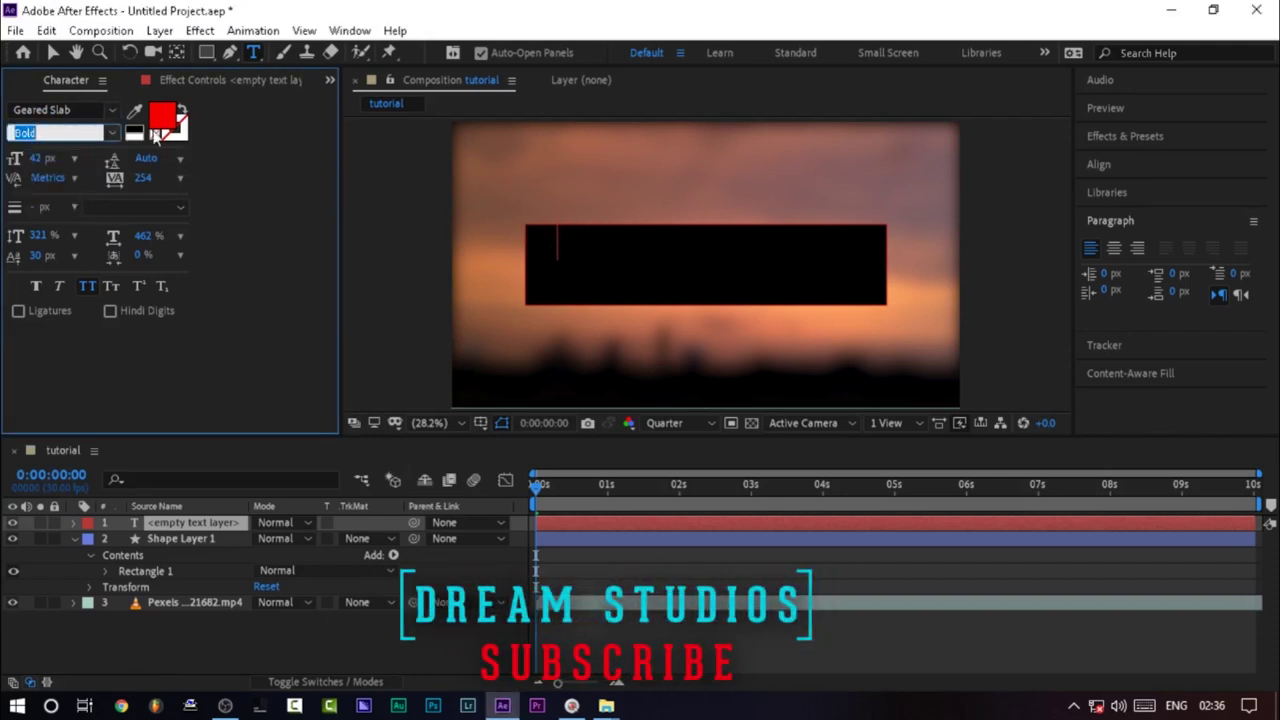
Type 'subscribe' inside the rectangle and nudge the text slightly down.
left_click(510, 224)
left_click(565, 253)
type("su")
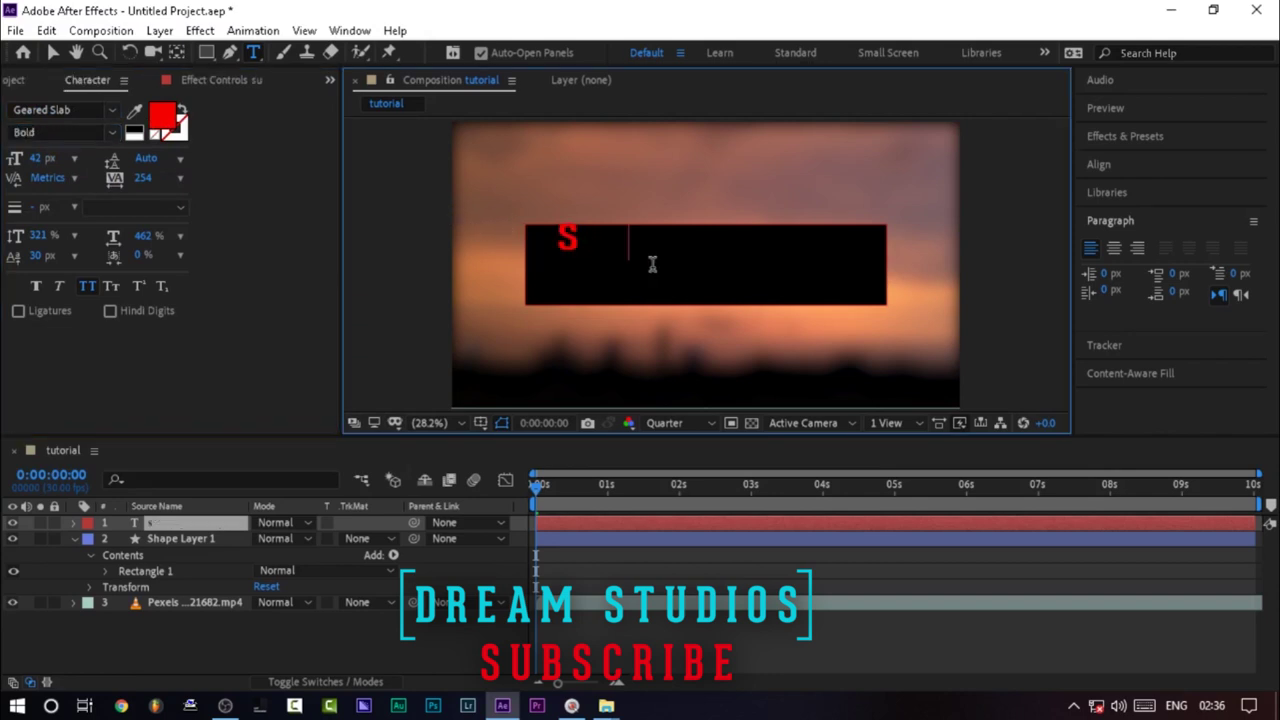
type("bscribe")
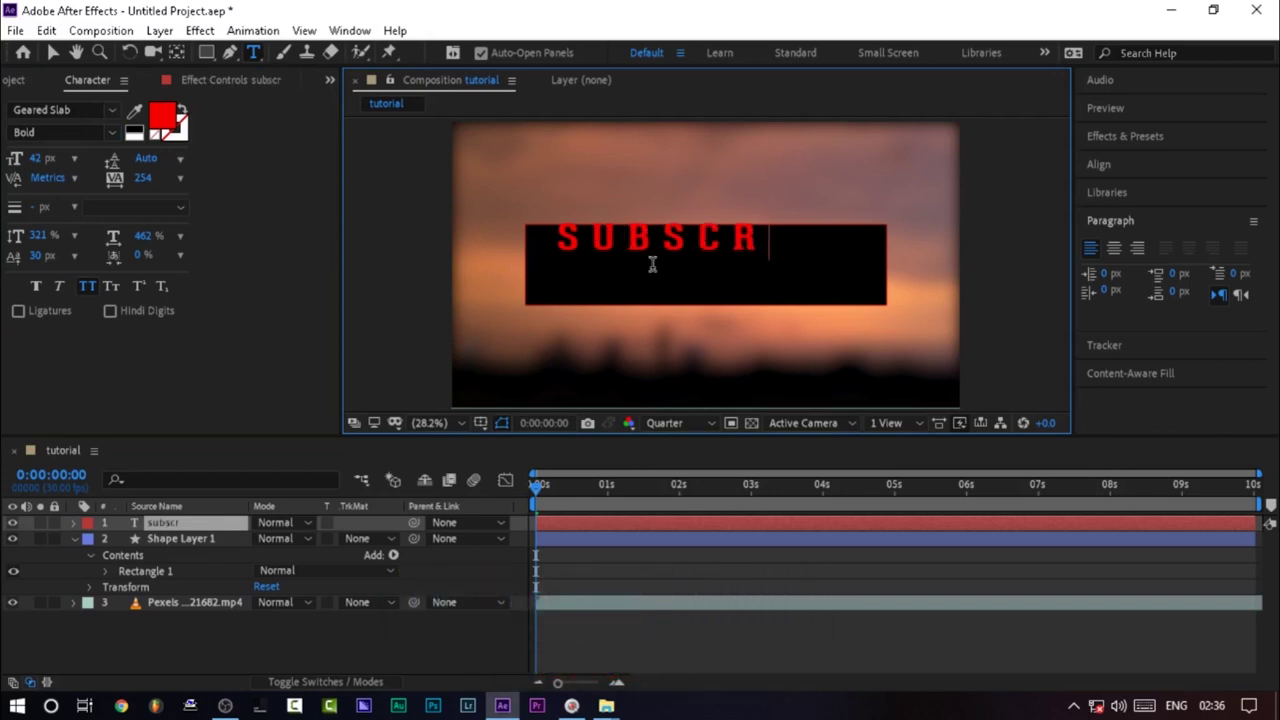
left_click(52, 55)
left_click_drag(746, 246, 748, 271)
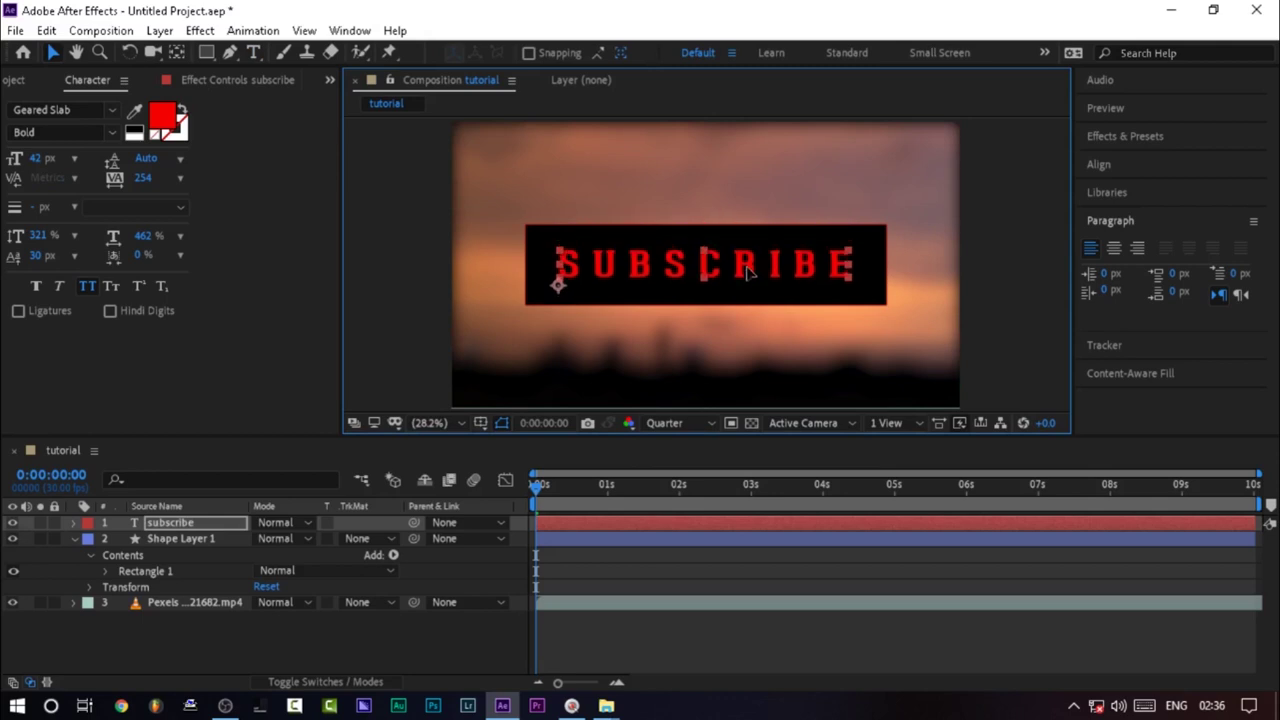
left_click(1100, 165)
Centre the SUBSCRIBE text horizontally and vertically, deselect it, and preview the composition.
left_click(1125, 211)
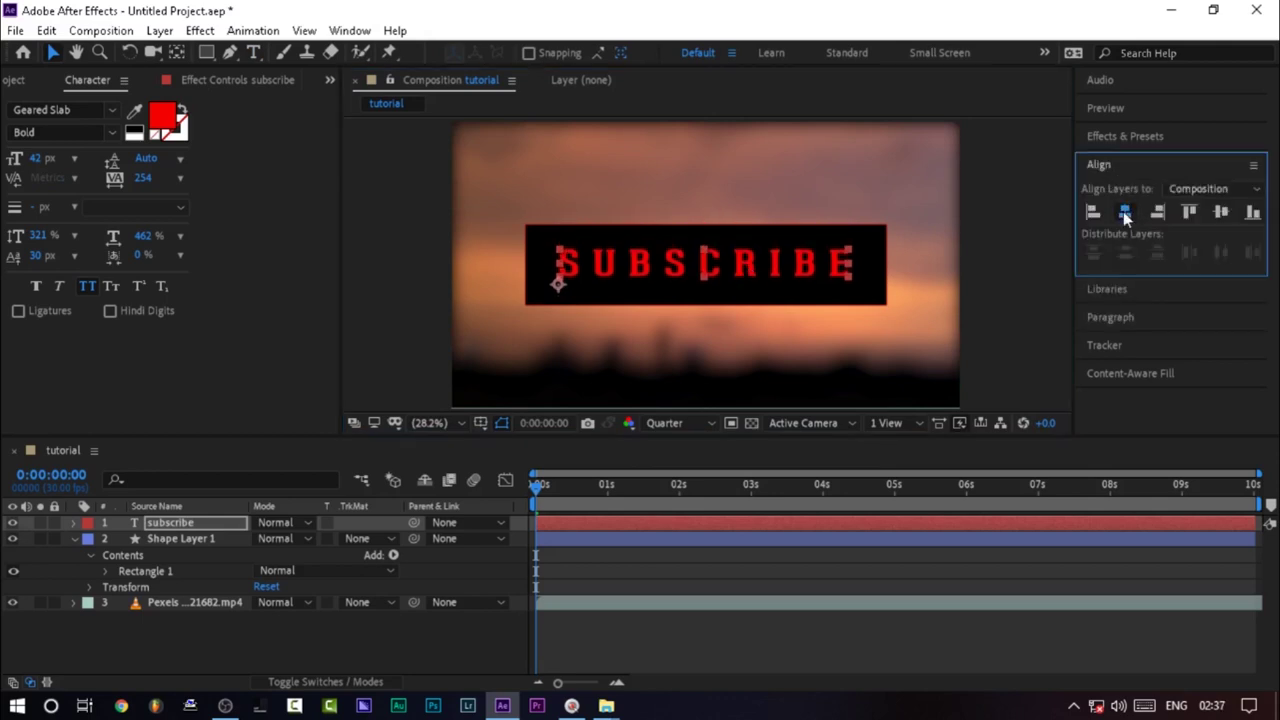
left_click(1221, 211)
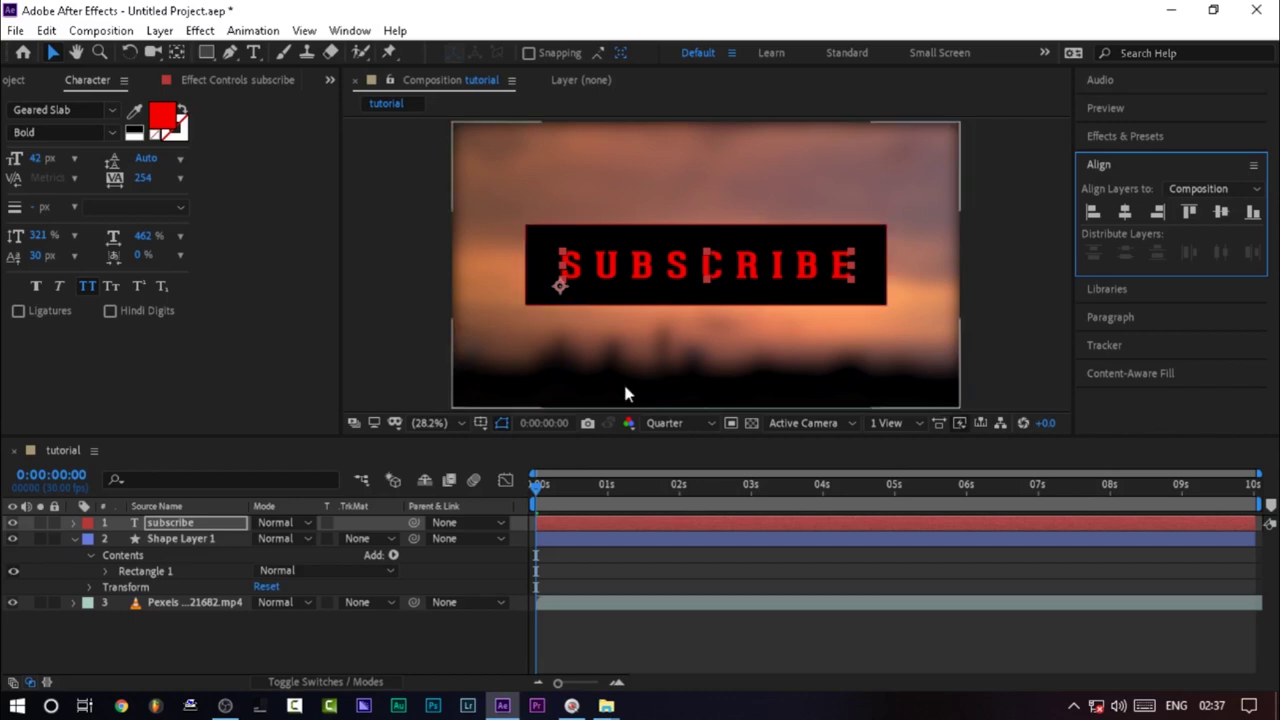
left_click(642, 565)
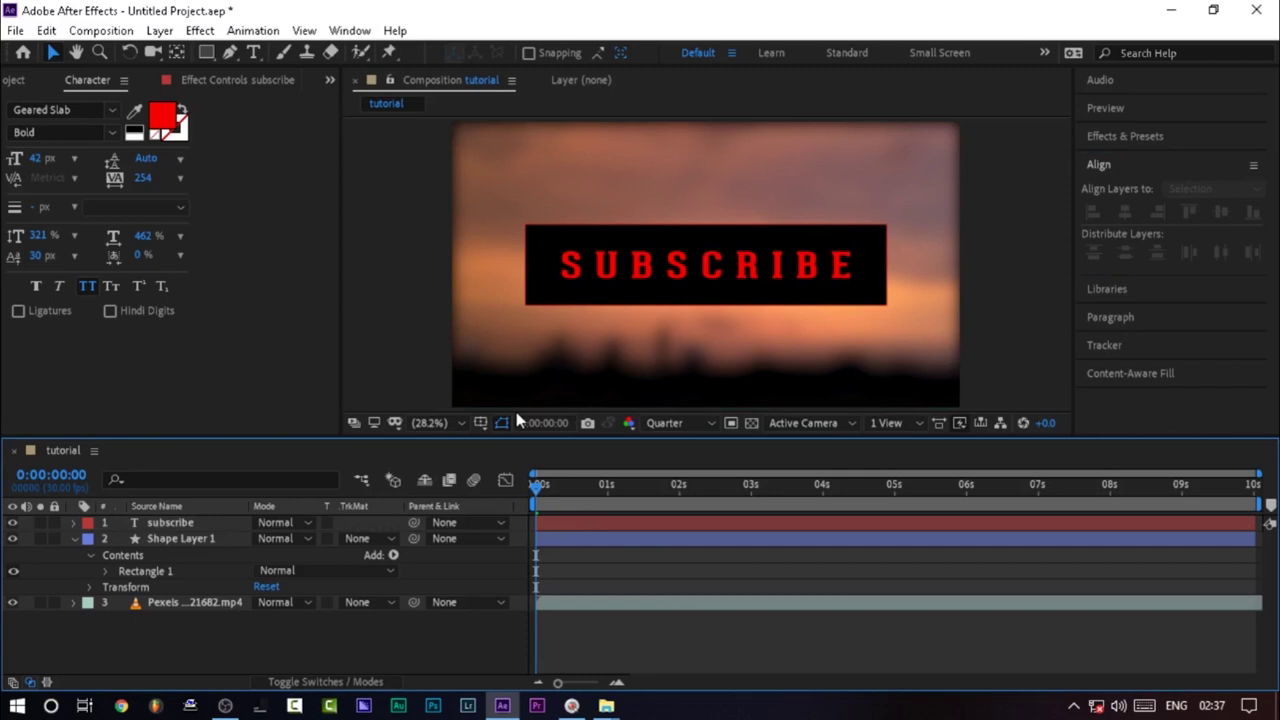
key("space")
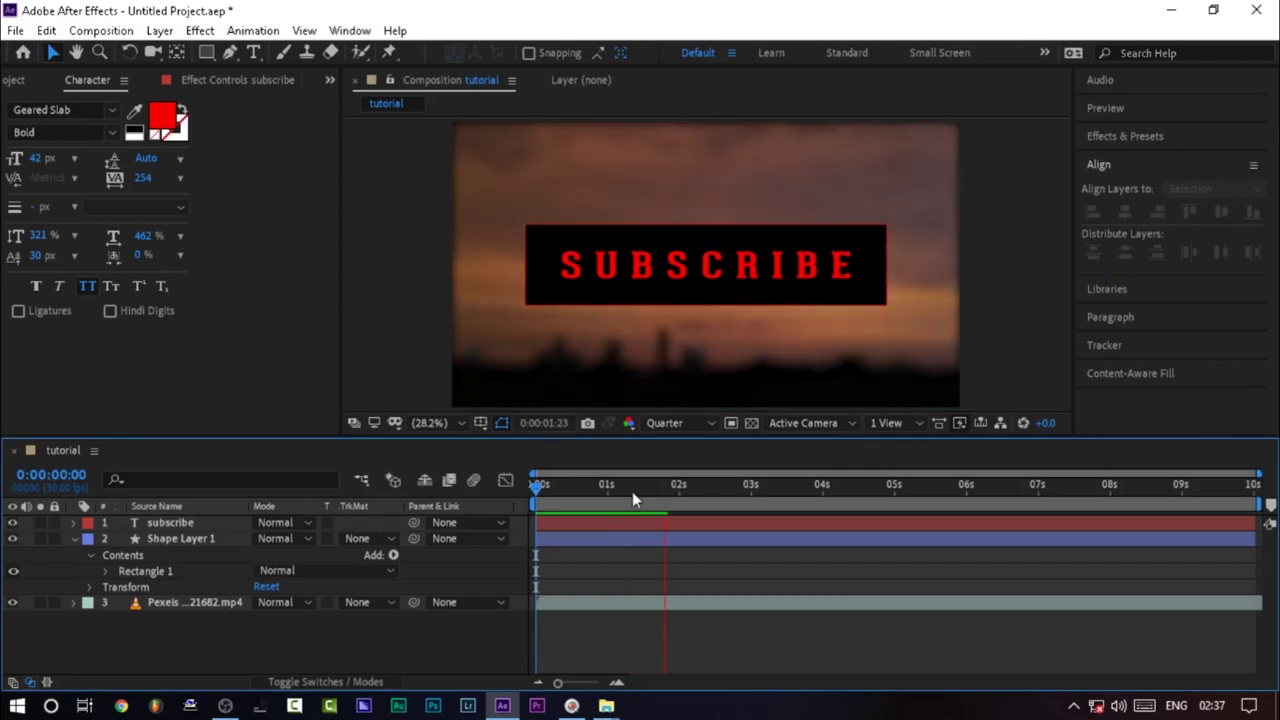
key("space")
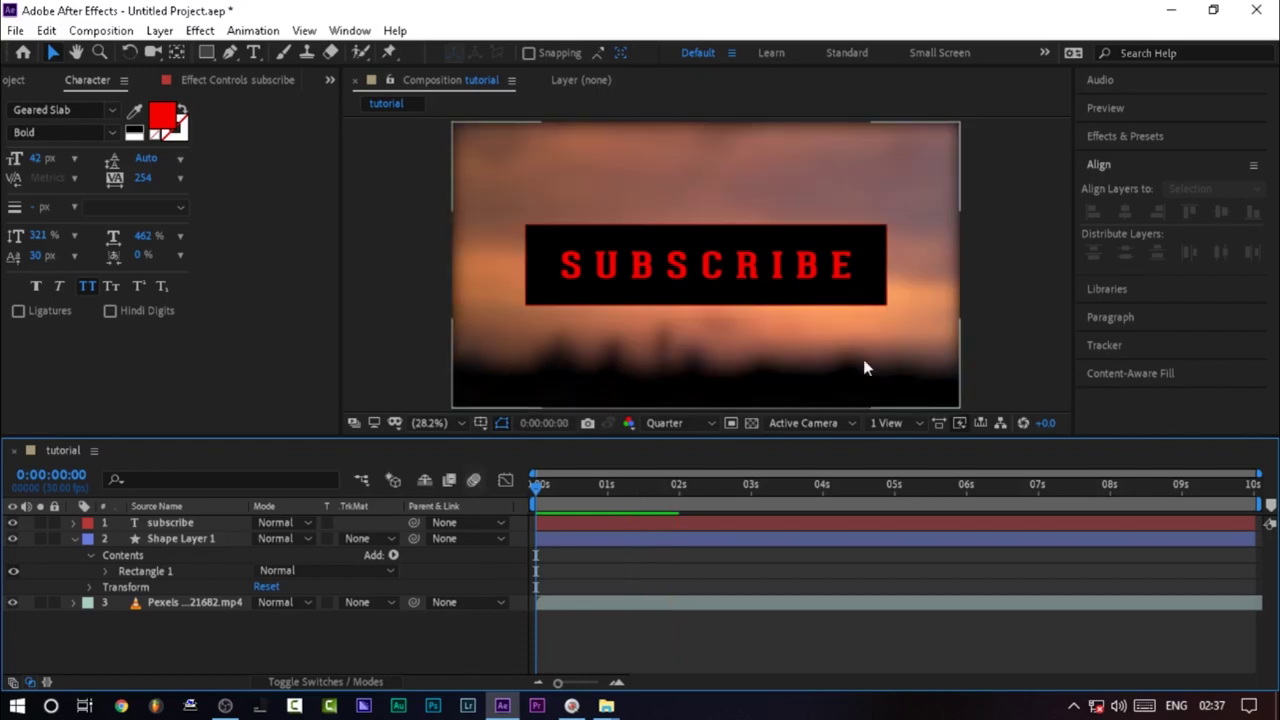
Apply Animation Presets > Text > Animate In > Drop In By Character to the subscribe layer.
left_click(1139, 158)
left_click(1146, 137)
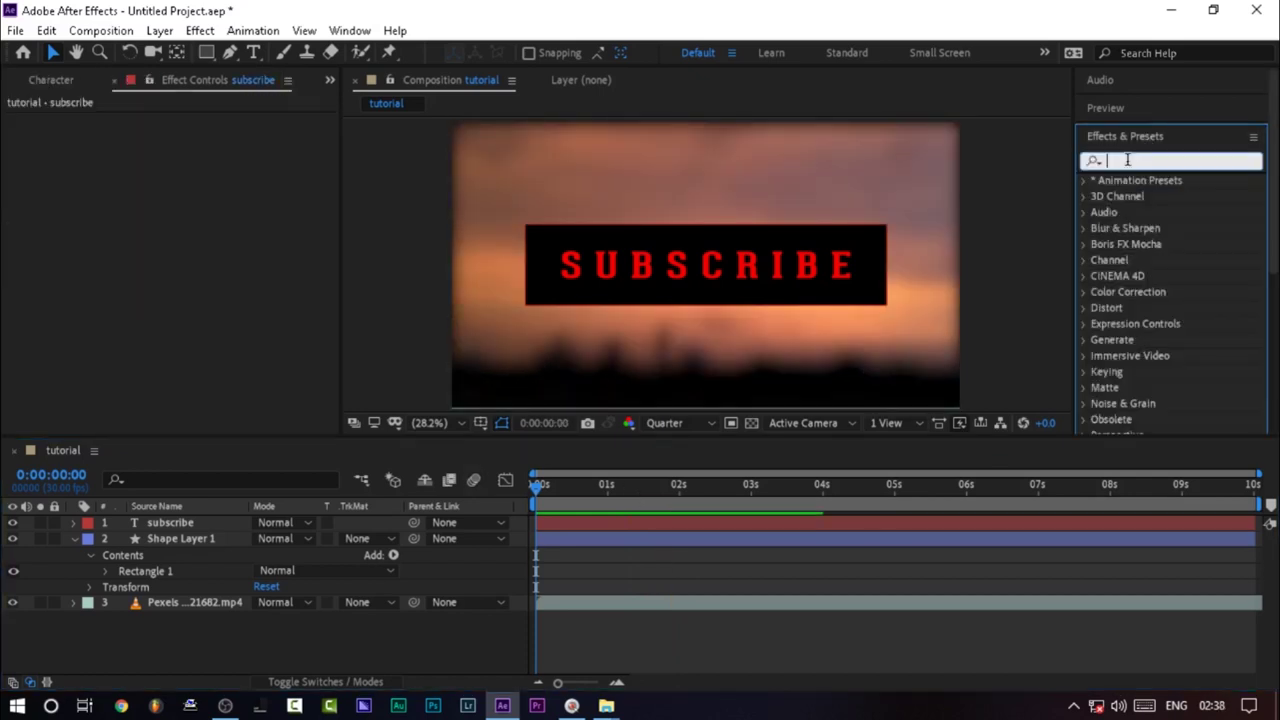
left_click(1086, 181)
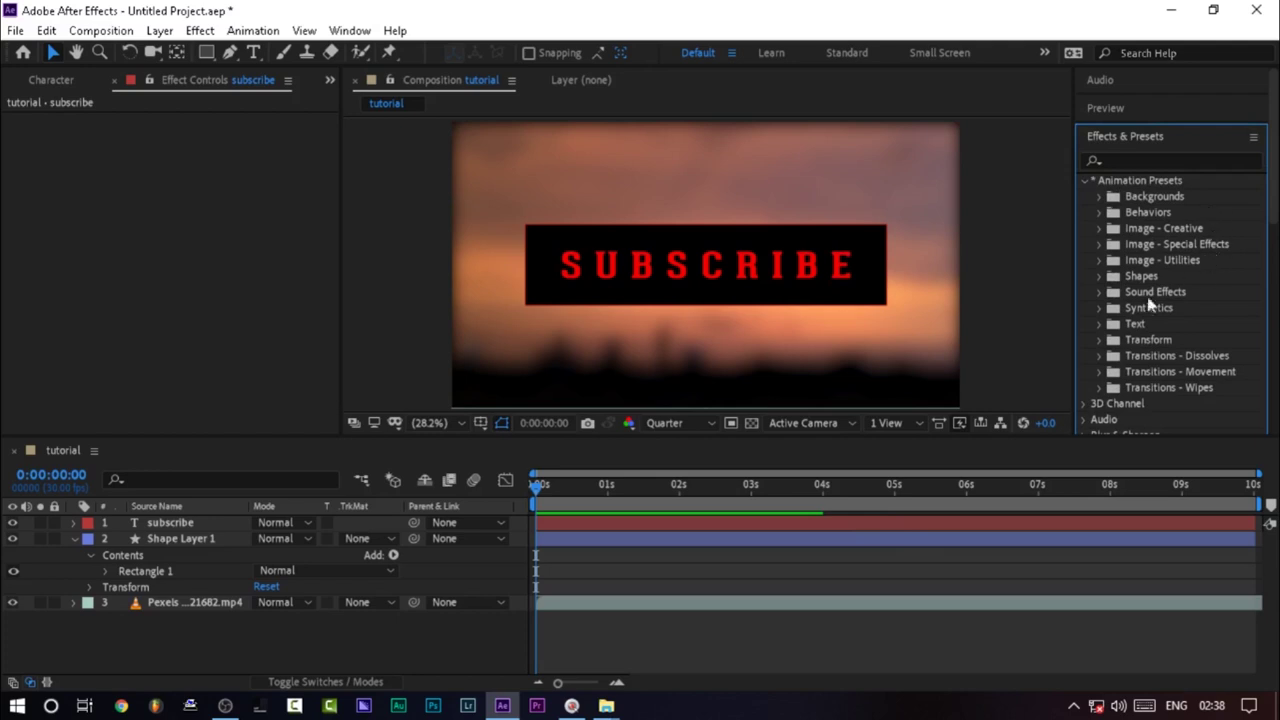
left_click(1101, 324)
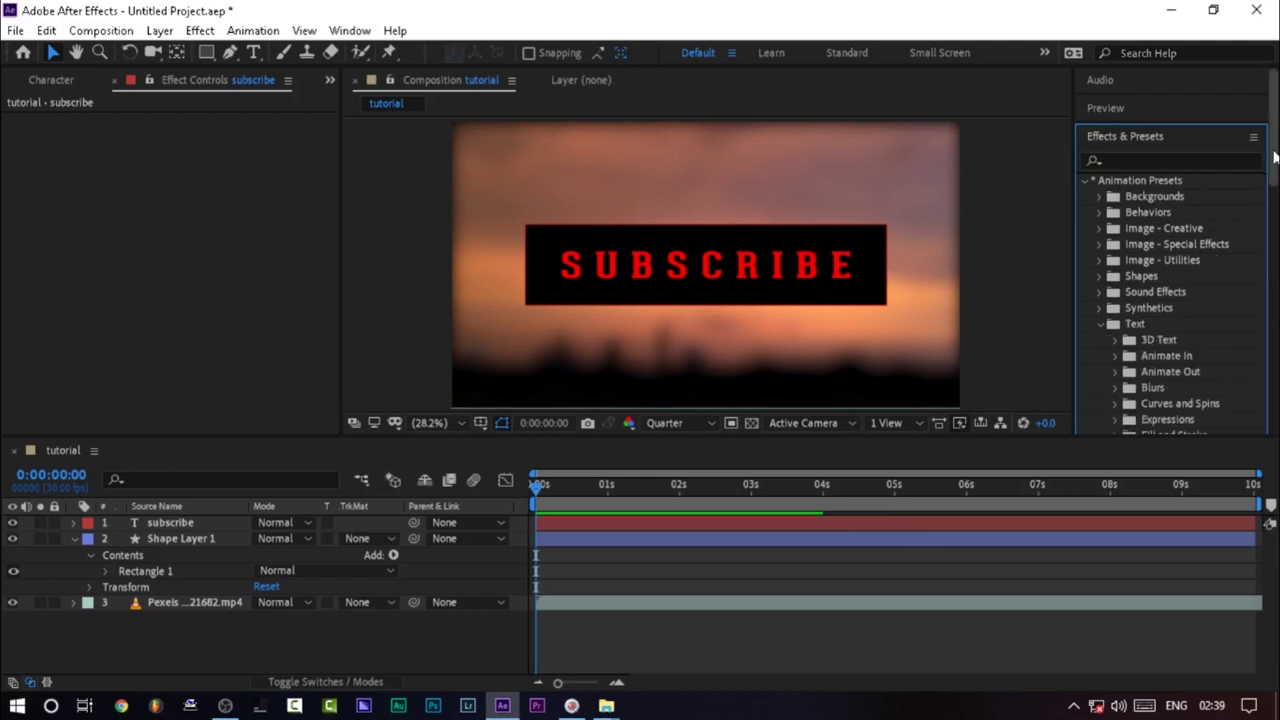
scroll(1268, 236, "down", 5)
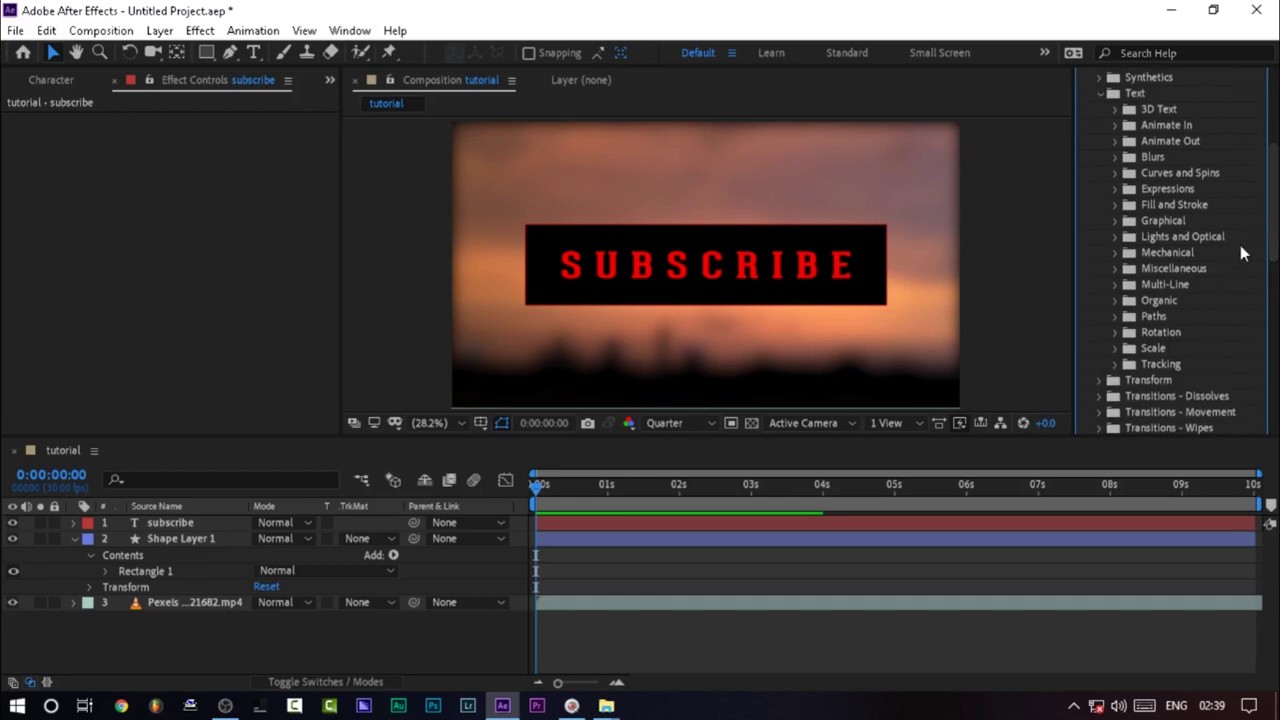
left_click(1115, 129)
scroll(1267, 200, "down", 4)
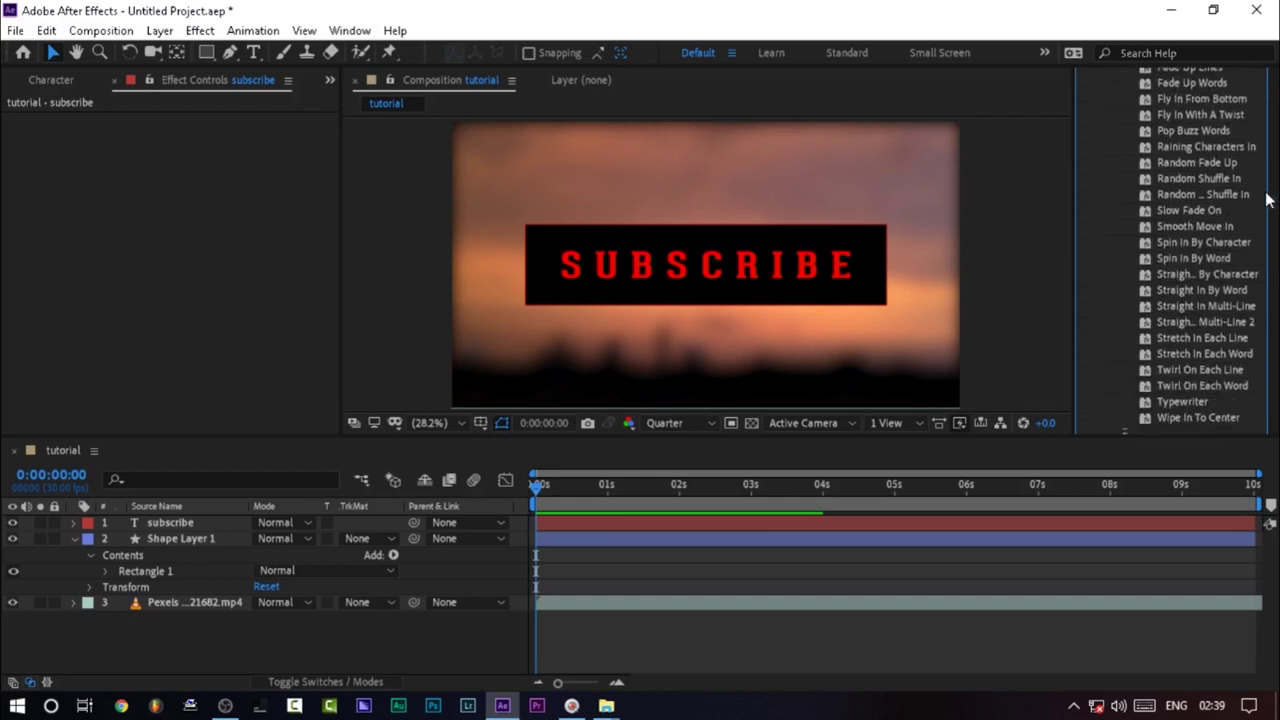
left_click_drag(1267, 200, 1269, 180)
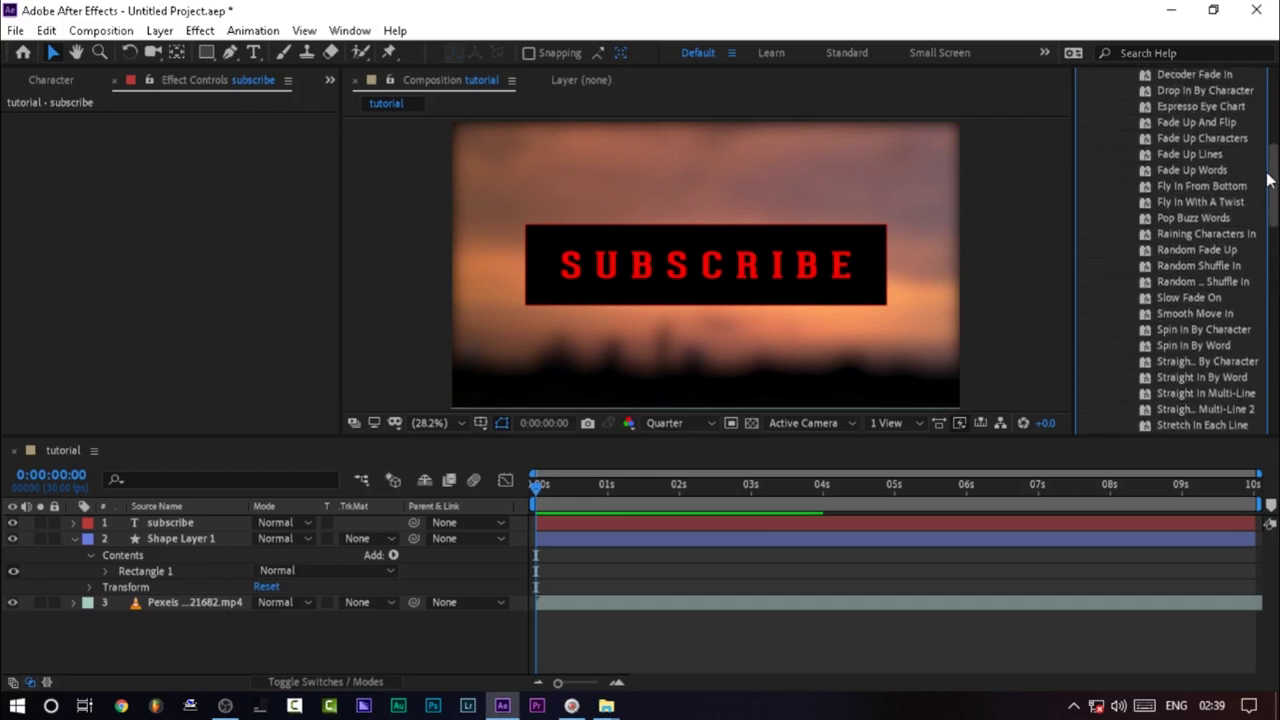
scroll(1267, 180, "up", 2)
left_click_drag(1205, 132, 178, 524)
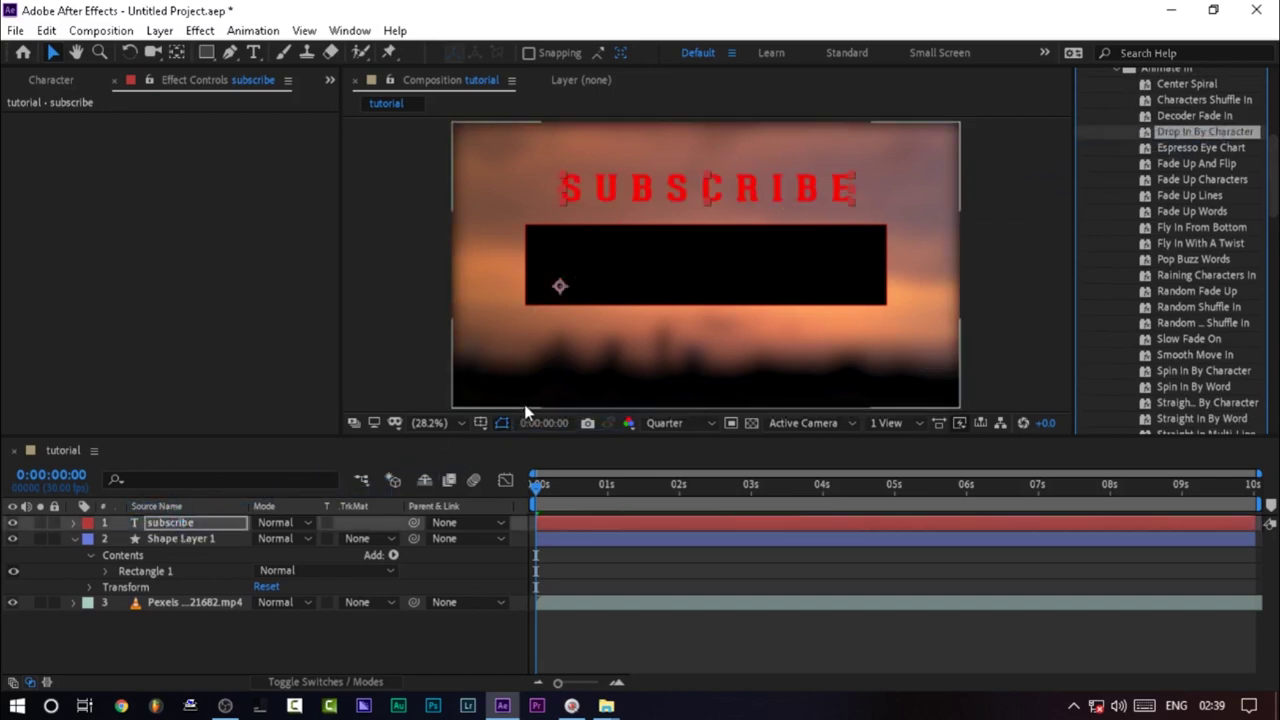
Preview the drop-in, apply Fly In From Bottom to subscribe, preview again, and return to 0:00.
key("space")
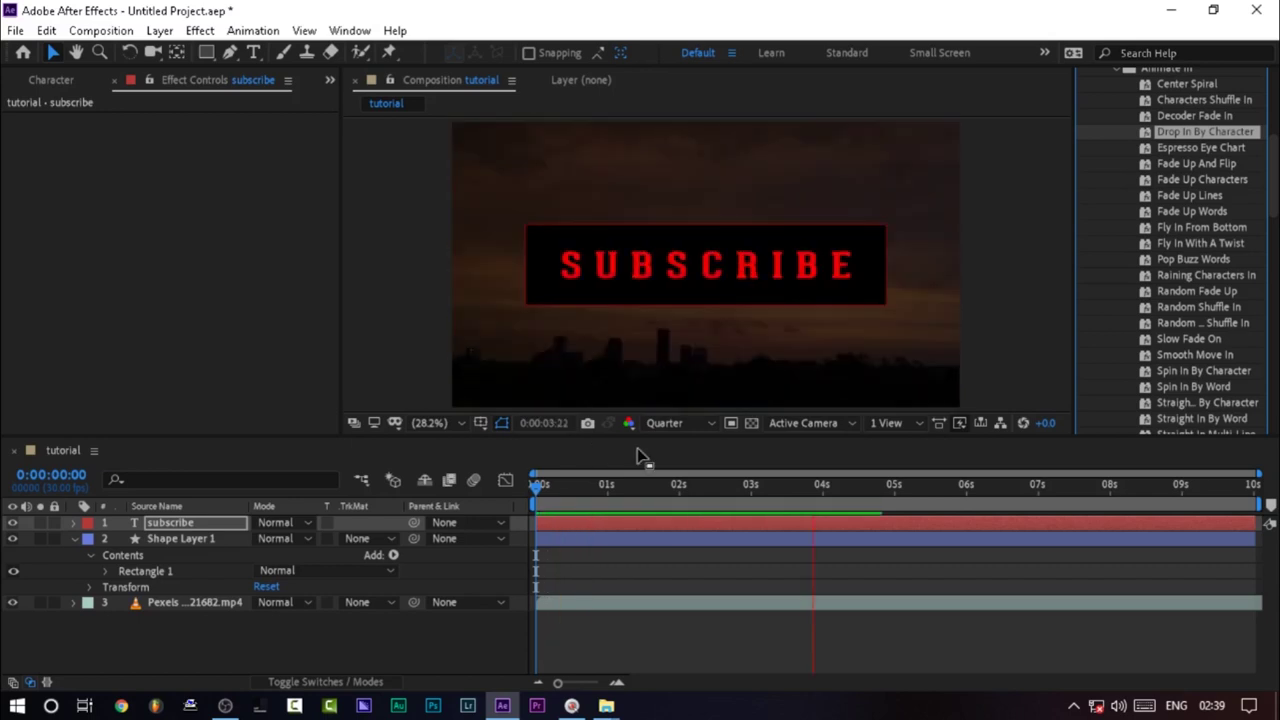
key("space")
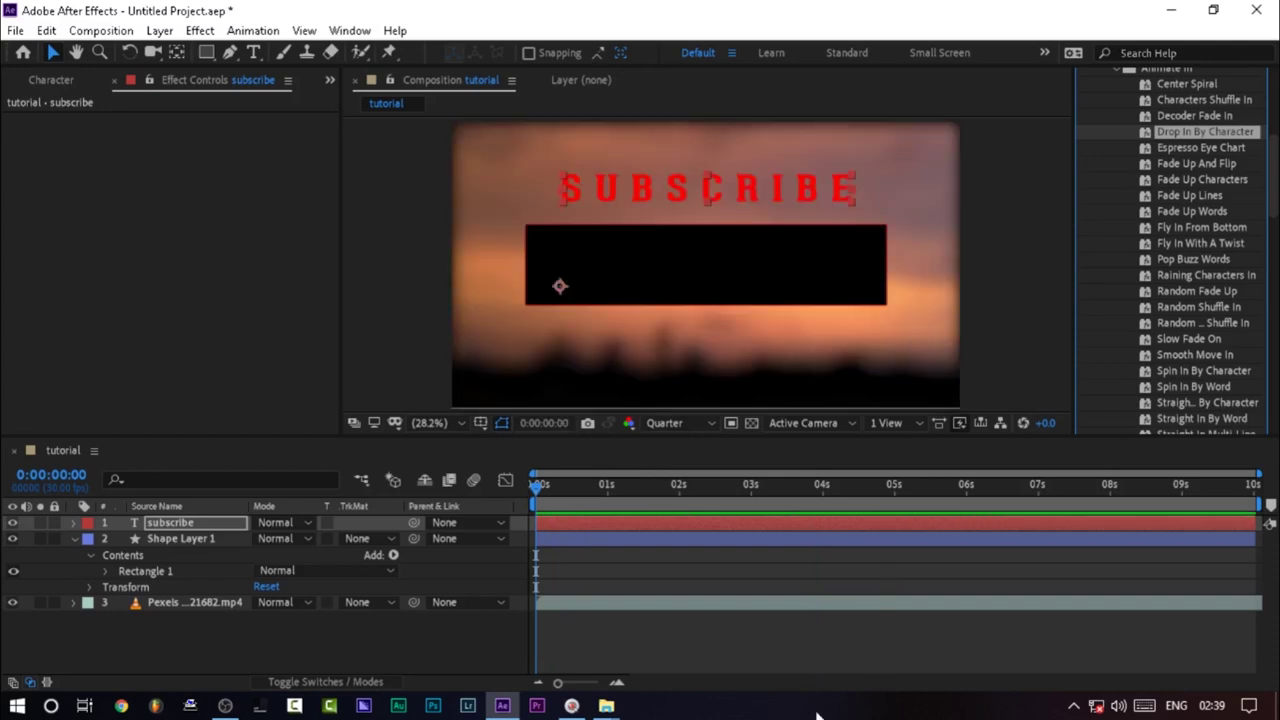
left_click_drag(1207, 226, 581, 530)
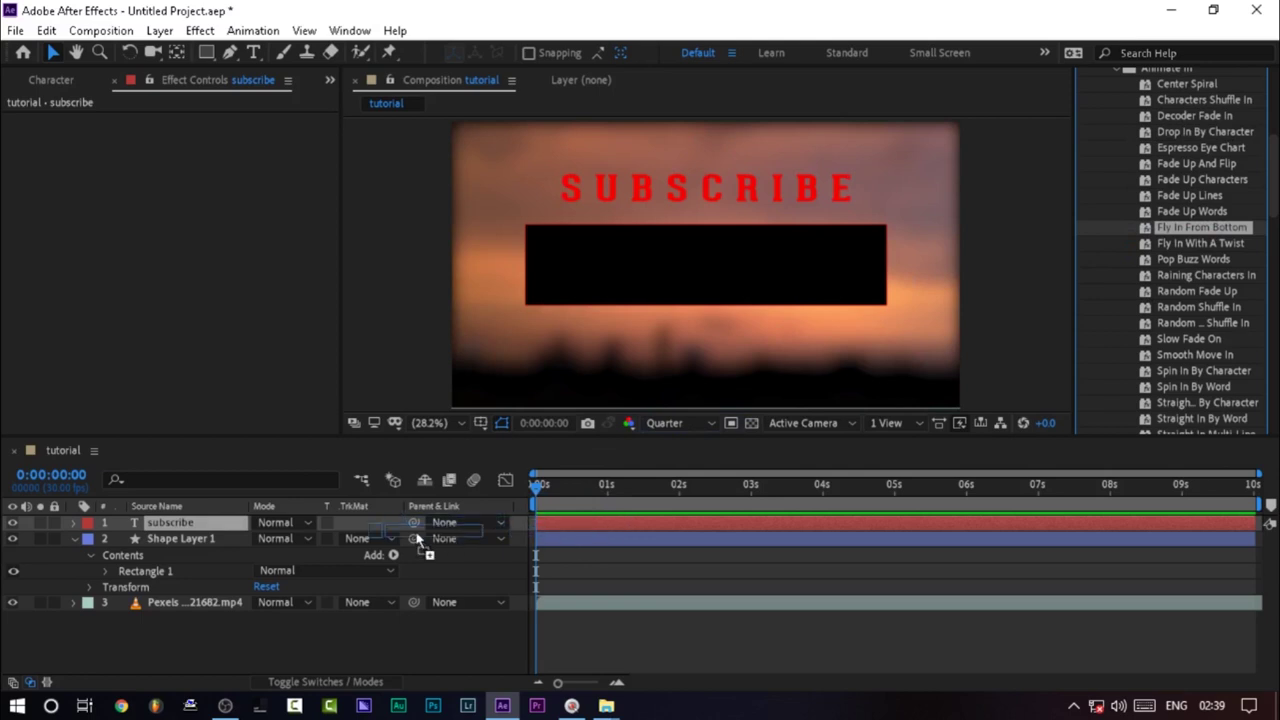
key("space")
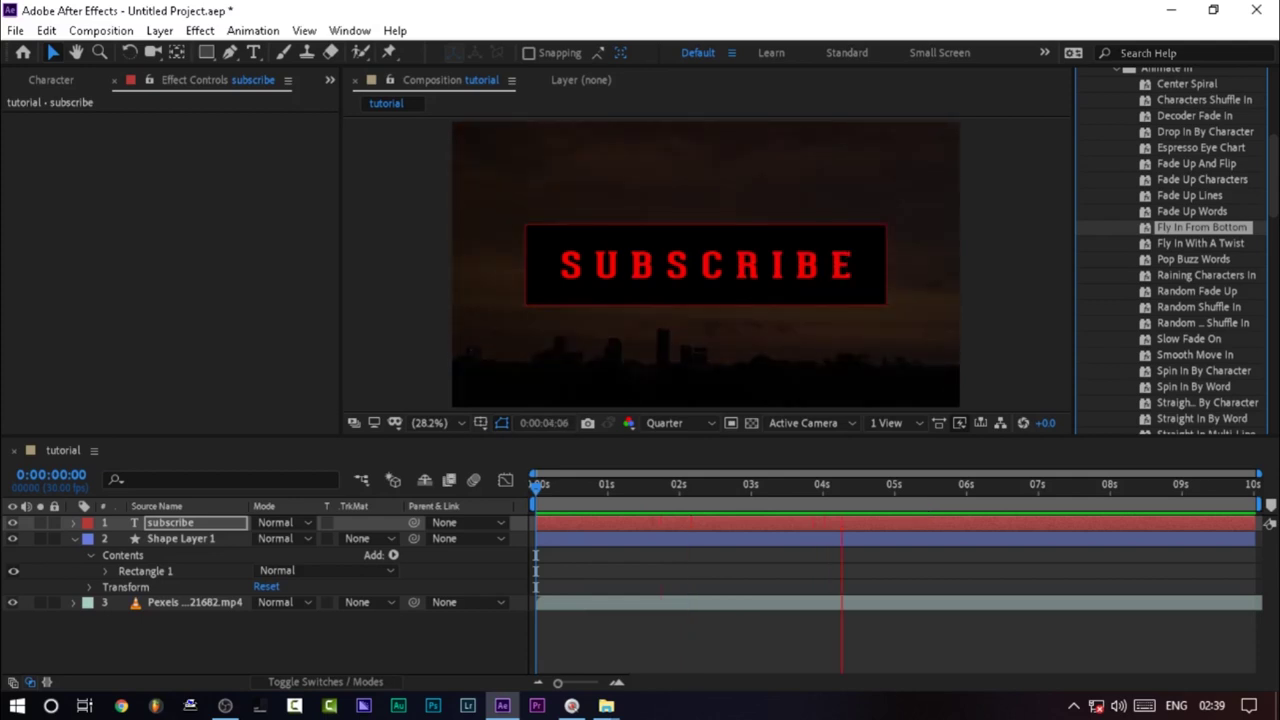
key("space")
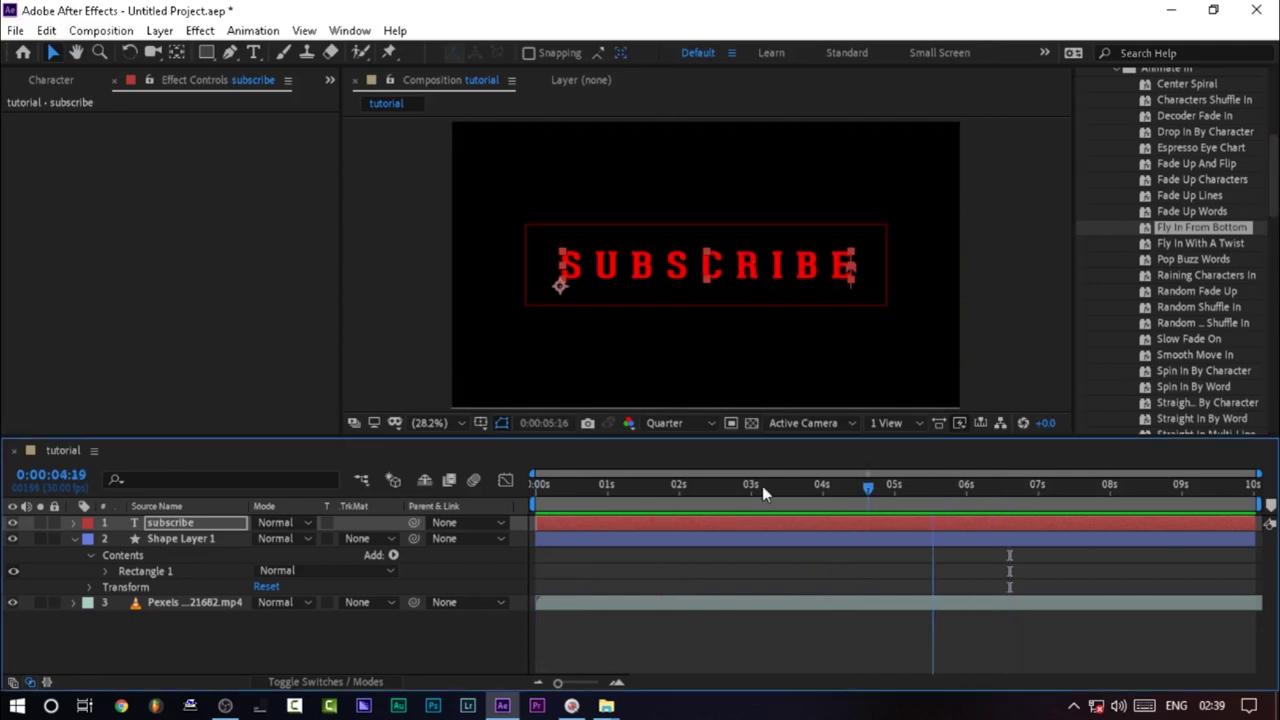
left_click(538, 486)
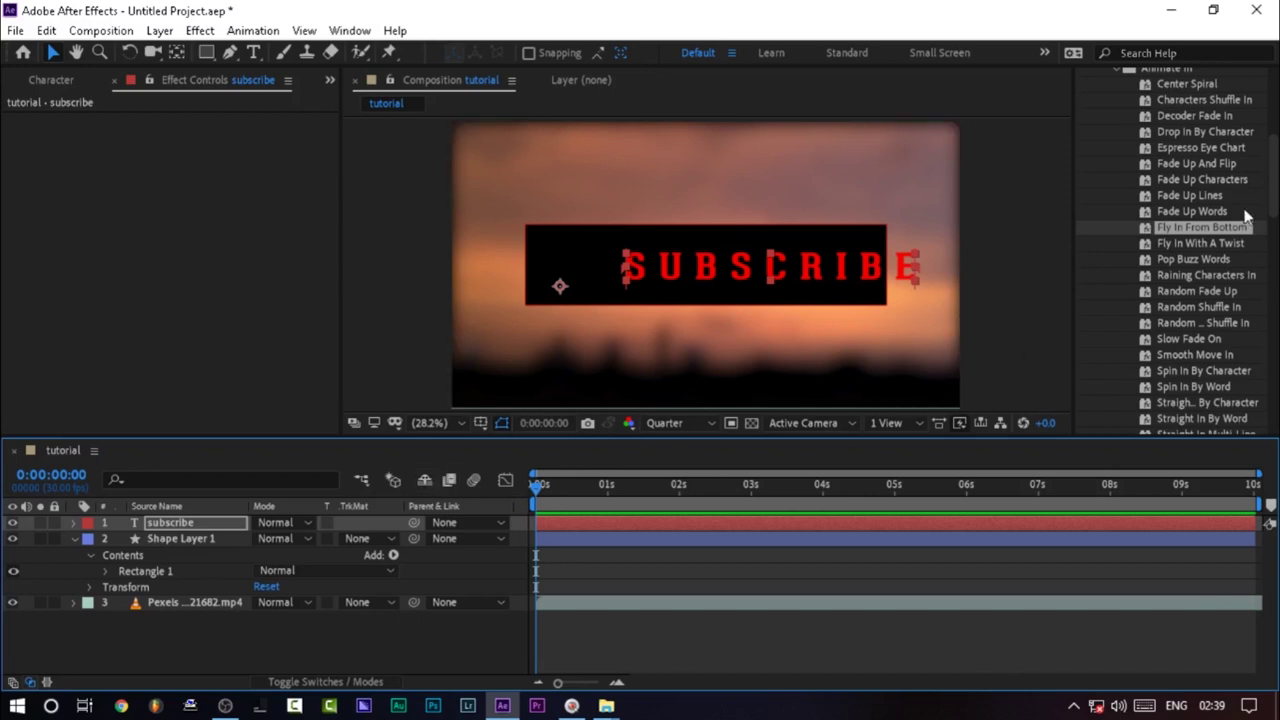
Collapse the Animate In, Text and Animation Presets folders in Effects & Presets.
scroll(1275, 146, "up", 3)
scroll(1275, 146, "up", 2)
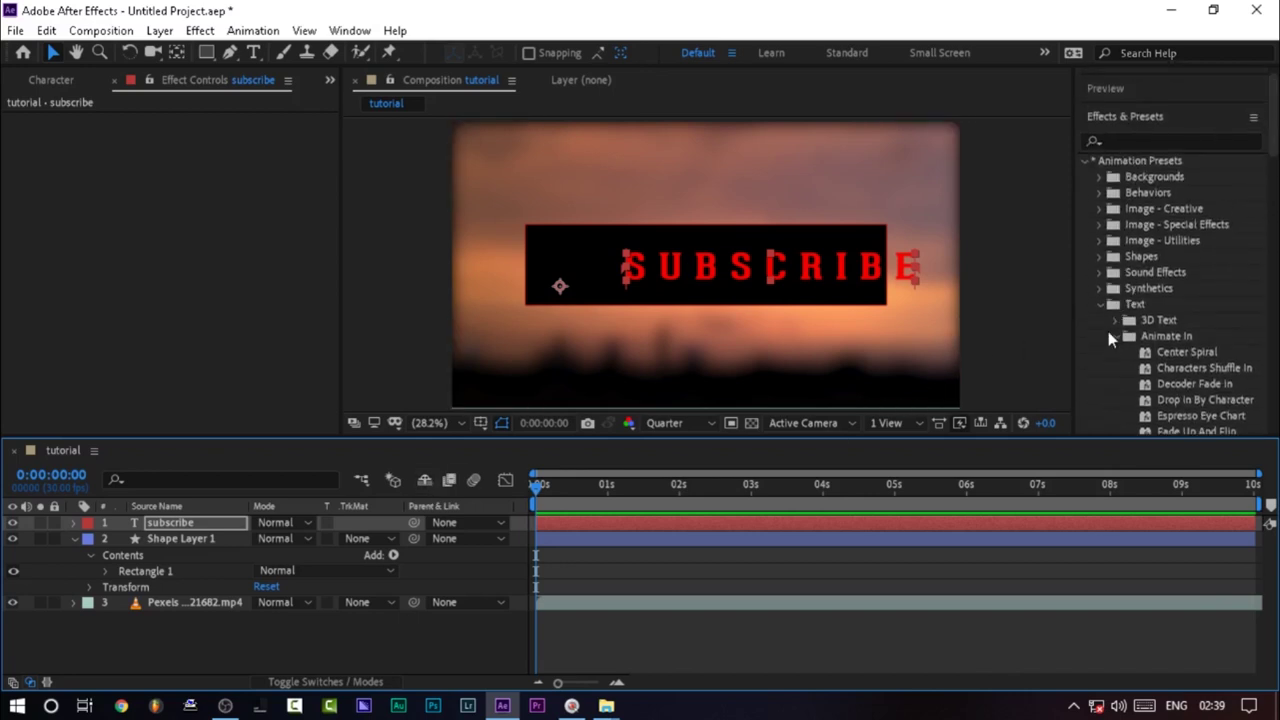
left_click(1112, 320)
left_click(1101, 305)
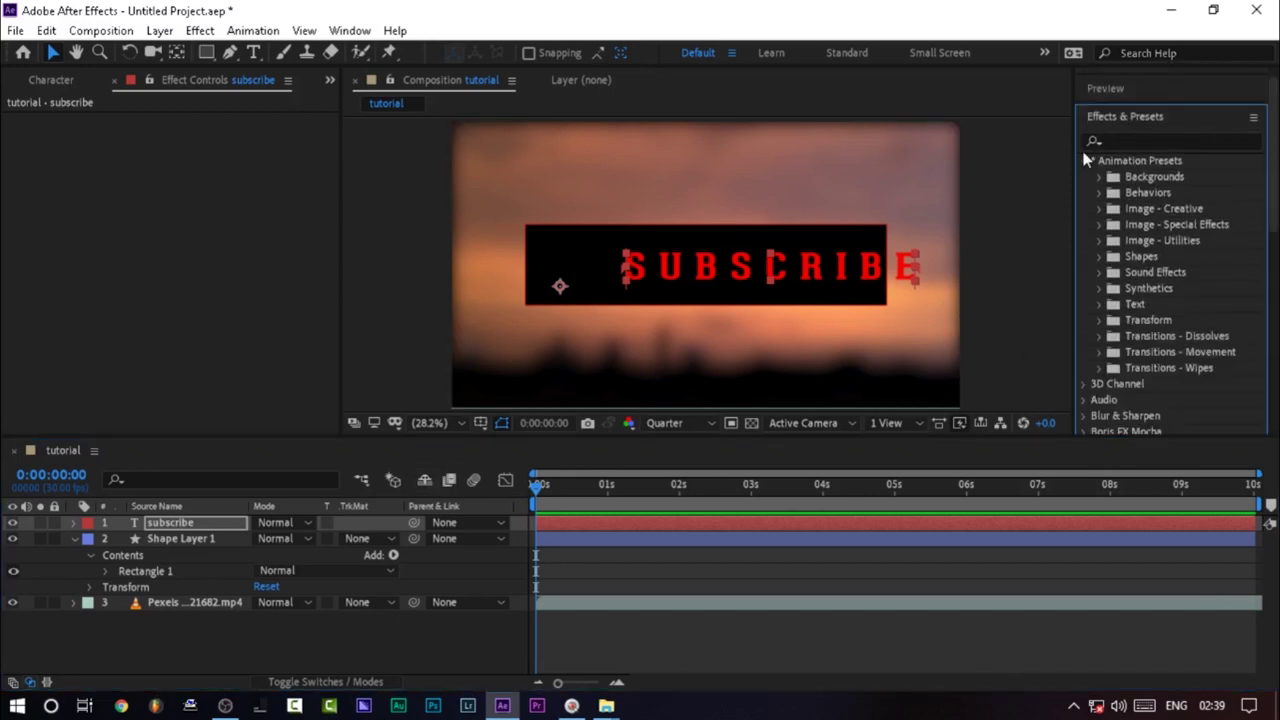
left_click(1086, 162)
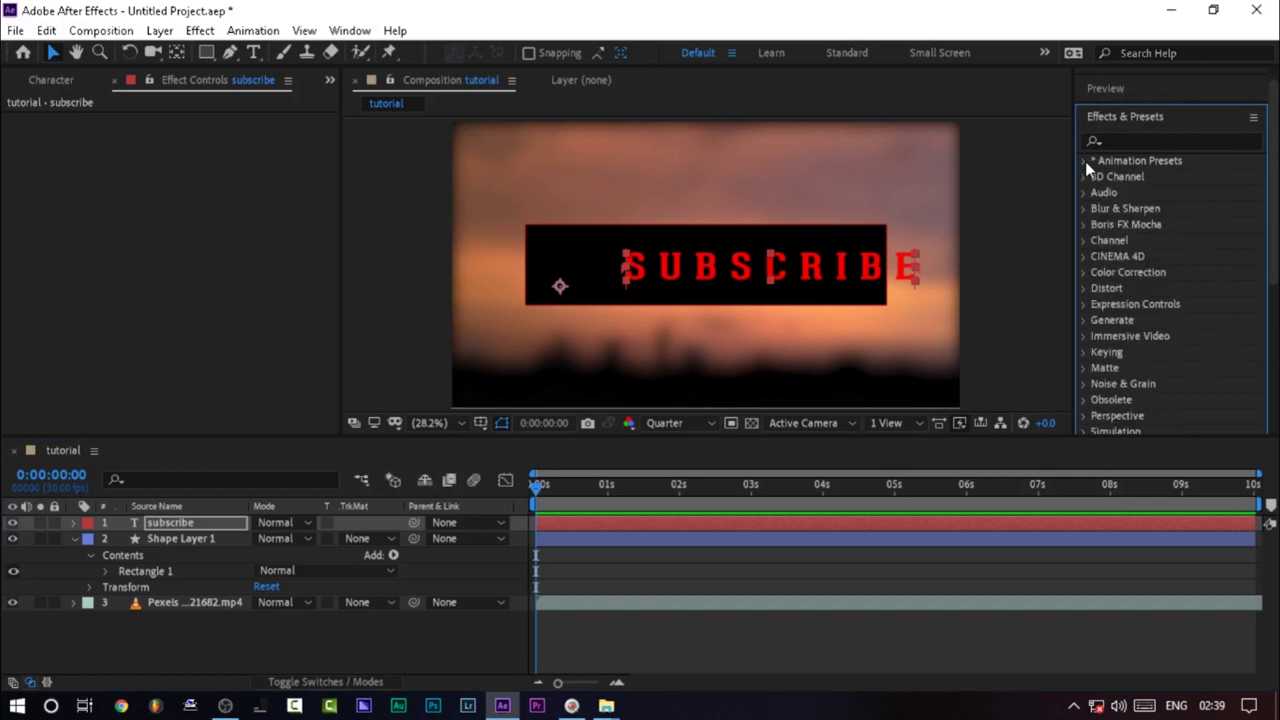